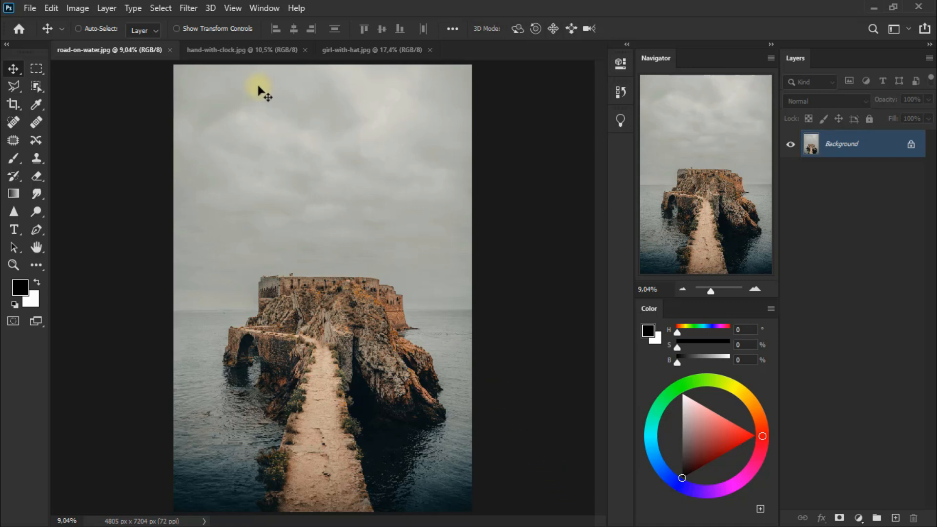
Step: Bring the hand-with-clock.jpg image into road-on-water.jpg as a new layer, positioned over the island, and close the source document
left_click(231, 50)
left_click_drag(261, 176, 324, 261)
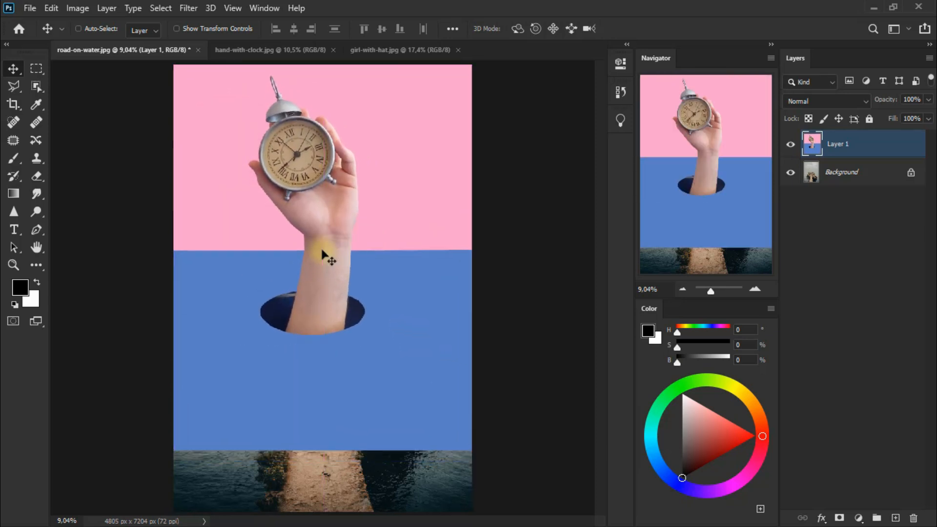
left_click(269, 51)
left_click(332, 50)
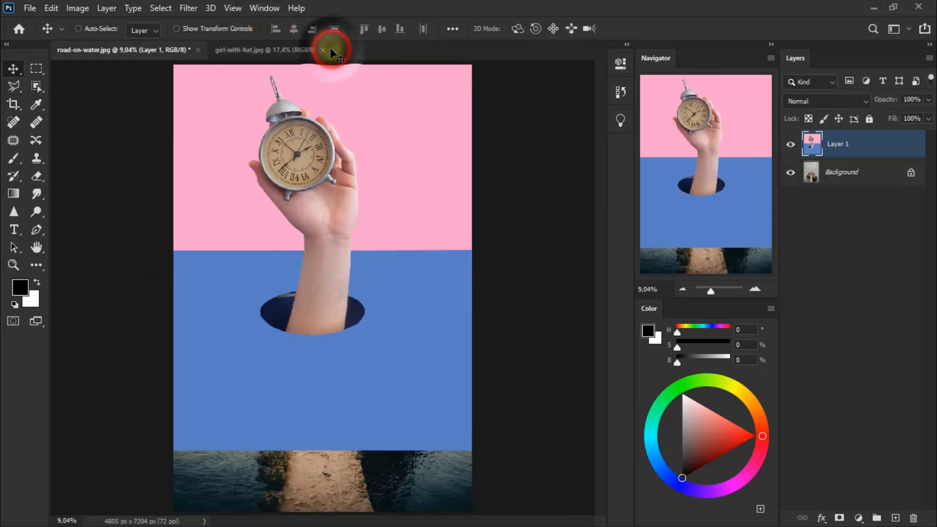
Step: Lower Layer 1's opacity to 72% and select the hand, clock and hole with the Object Selection tool in Lasso mode
left_click(928, 99)
left_click_drag(929, 113, 909, 116)
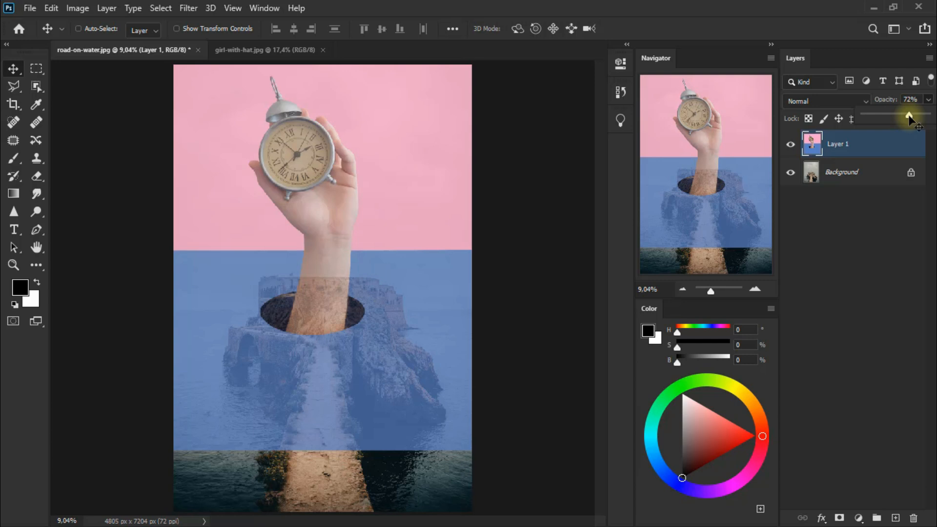
left_click(43, 89)
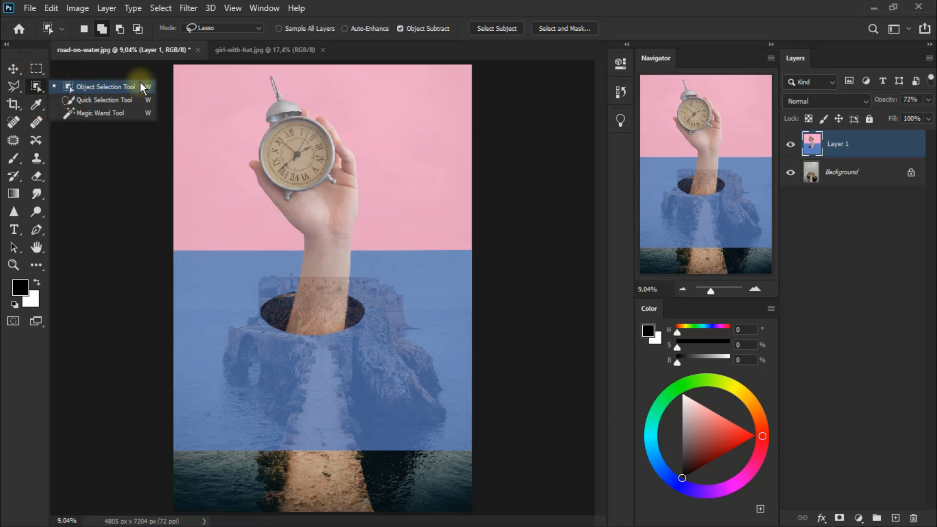
left_click(141, 83)
mouse_move(260, 74)
left_mouse_down()
mouse_move(266, 97)
mouse_move(242, 161)
mouse_move(273, 235)
mouse_move(253, 328)
left_mouse_up()
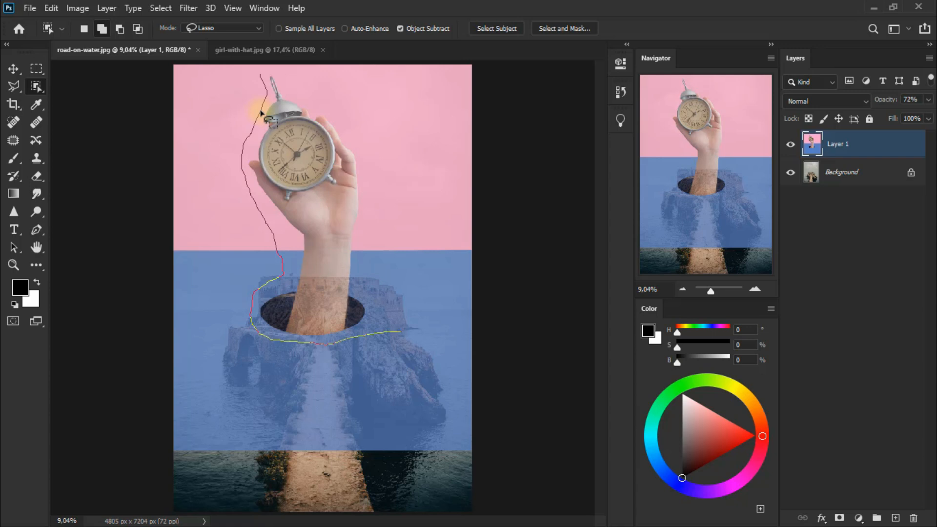
mouse_move(260, 113)
left_mouse_down()
mouse_move(285, 72)
mouse_move(260, 75)
left_mouse_up()
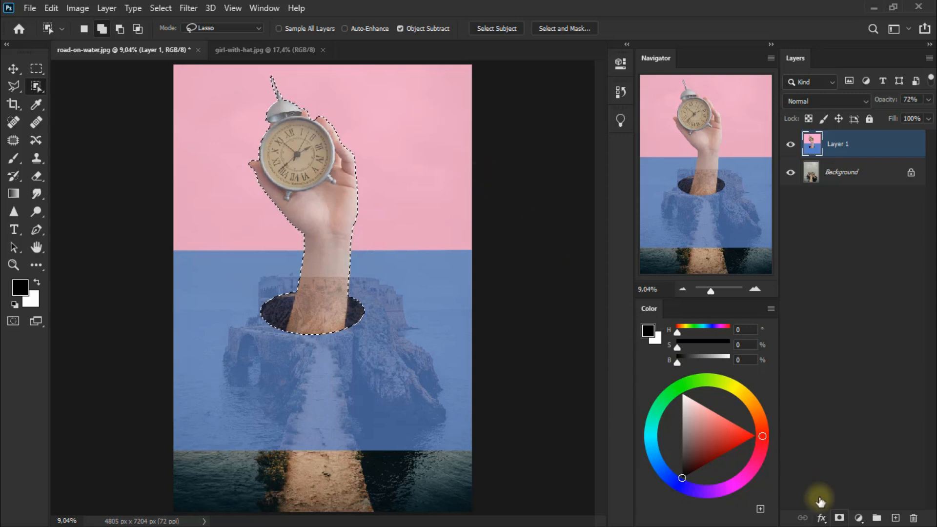
Step: Add a layer mask to Layer 1 from the selection and set the layer's opacity to 100%
left_click(840, 518)
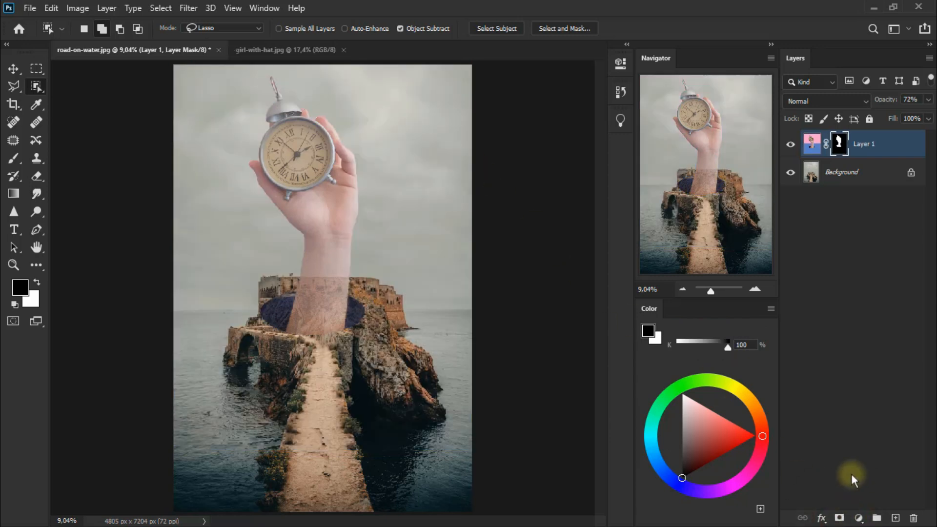
left_click(928, 99)
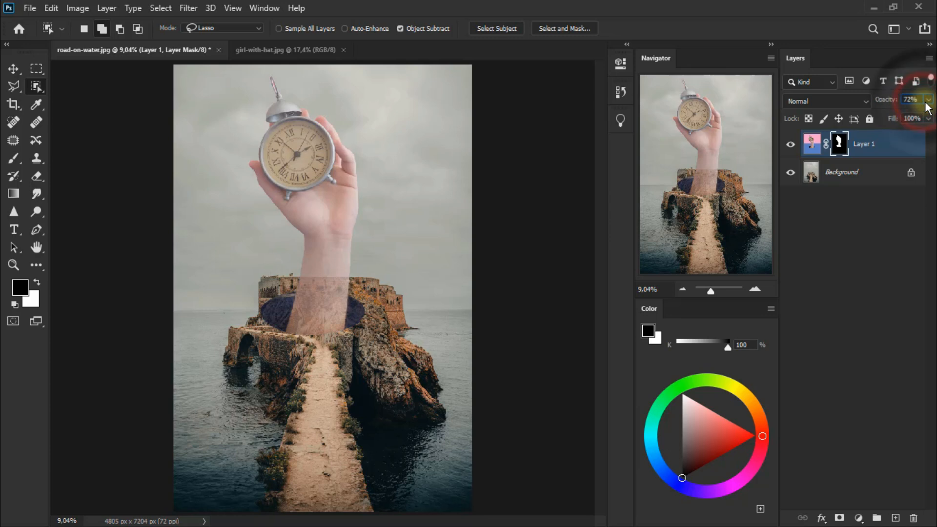
left_click_drag(909, 115, 926, 115)
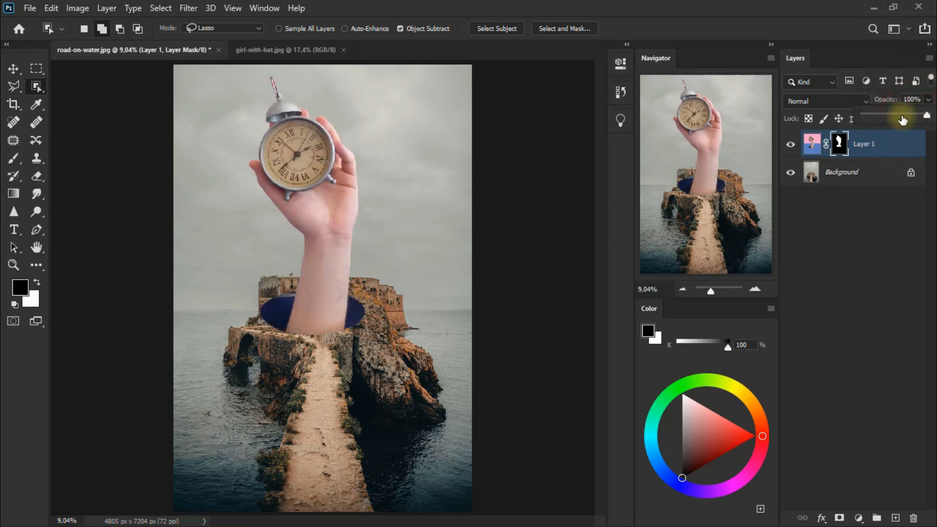
Step: Open Layer 1's mask in Select and Mask and set Smooth to 28 and Radius to 7 px
left_click(884, 158)
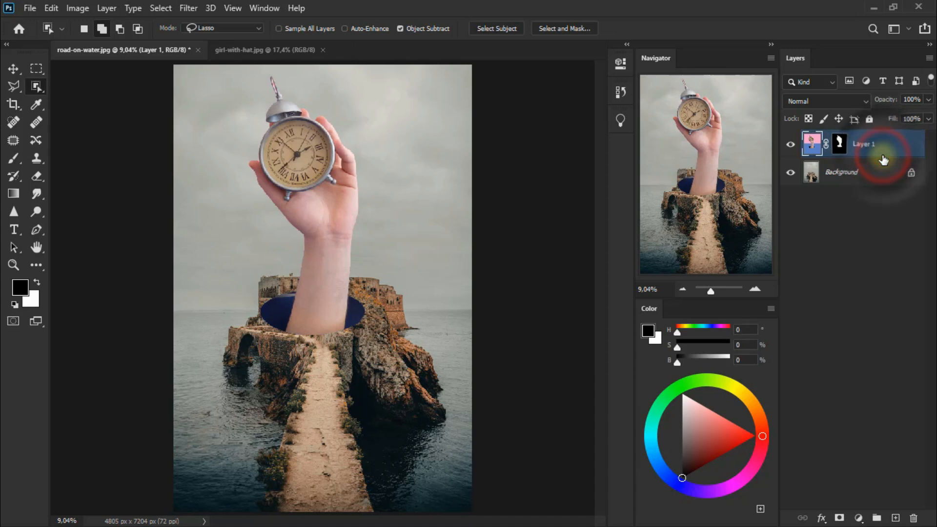
left_click(837, 151)
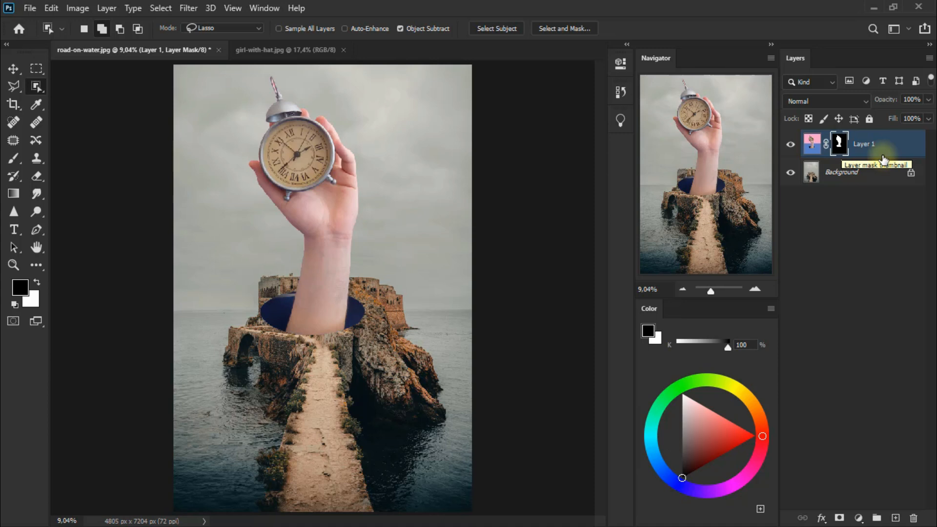
double_click(839, 152)
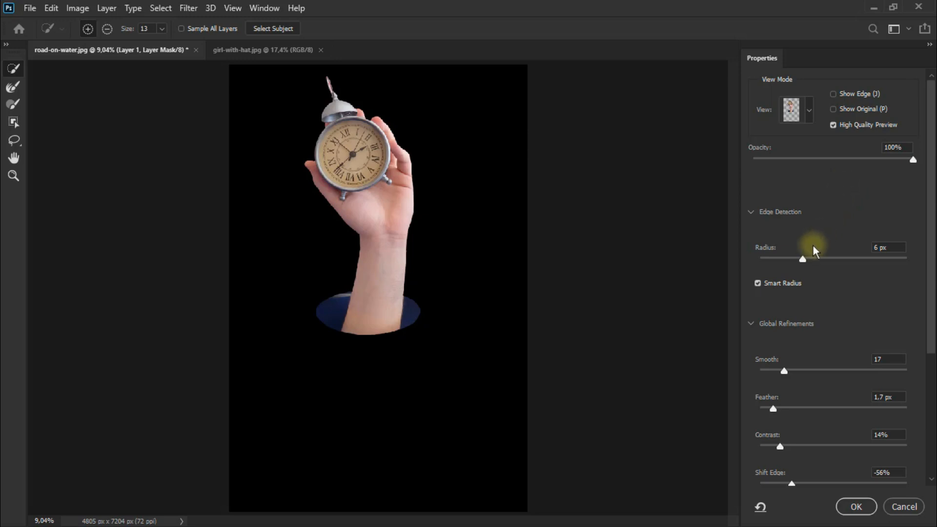
left_click_drag(784, 371, 801, 370)
scroll(805, 341, "down", 1)
mouse_move(806, 237)
left_mouse_down()
mouse_move(796, 236)
mouse_move(806, 237)
left_mouse_up()
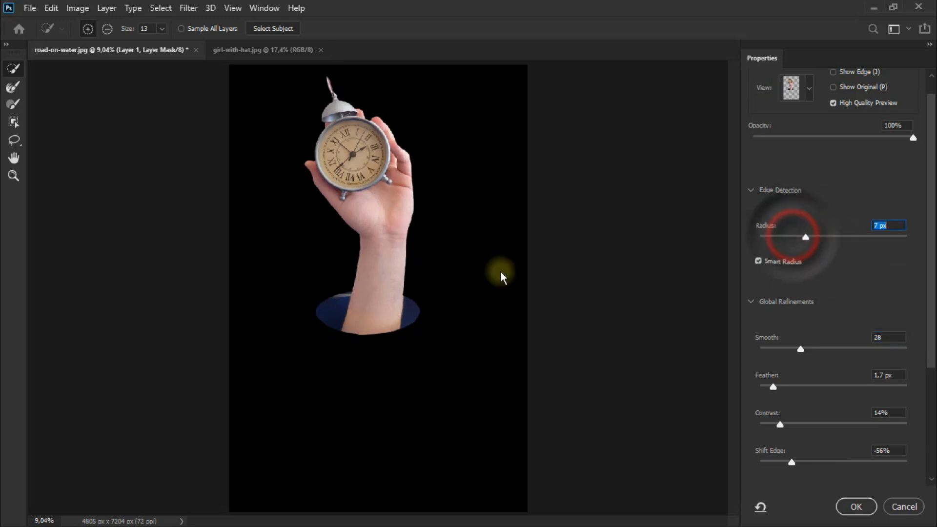
Step: Refine the mask edge with Radius 4 px, Smooth 19, Feather 3.9 px, Contrast 21% and Shift Edge -73%
key("ctrl+plus")
key("a")
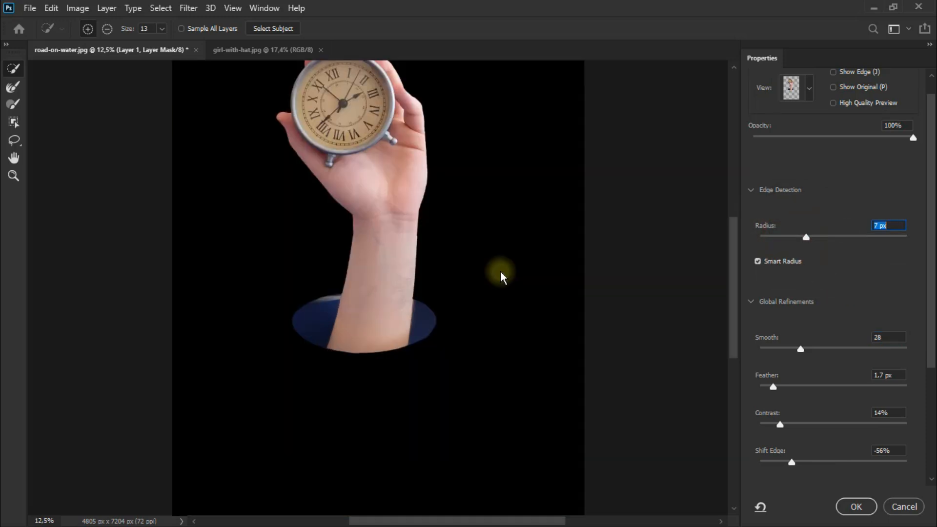
key("ctrl+plus")
left_click_drag(733, 327, 753, 288)
left_click_drag(806, 237, 794, 236)
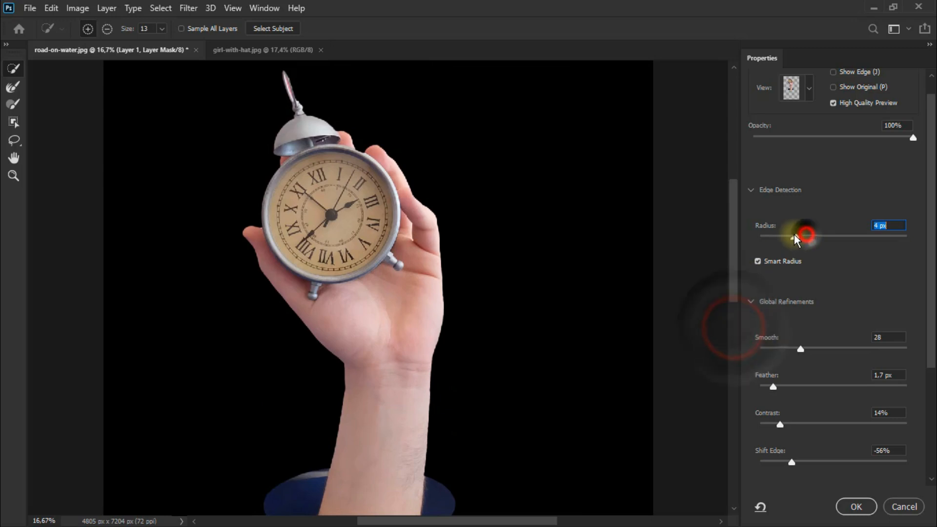
left_click_drag(800, 348, 787, 348)
left_click_drag(773, 386, 790, 388)
mouse_move(780, 424)
left_mouse_down()
mouse_move(807, 428)
mouse_move(779, 428)
left_mouse_up()
scroll(833, 381, "down", 1)
Step: Set Radius to 26 px, Smooth to 9 and Feather to 6.8 px, and output the result as a new layer with layer mask
left_click_drag(794, 204, 831, 206)
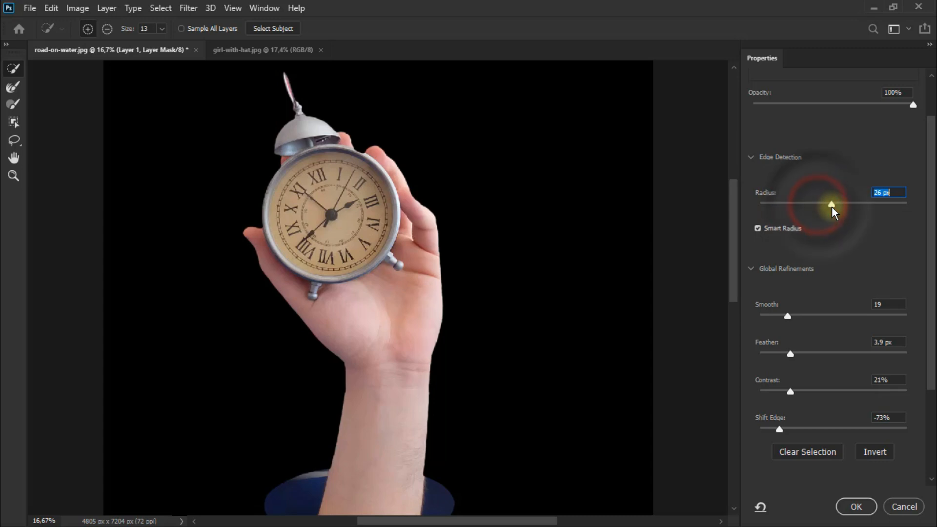
left_click_drag(787, 316, 773, 317)
left_click_drag(790, 353, 811, 356)
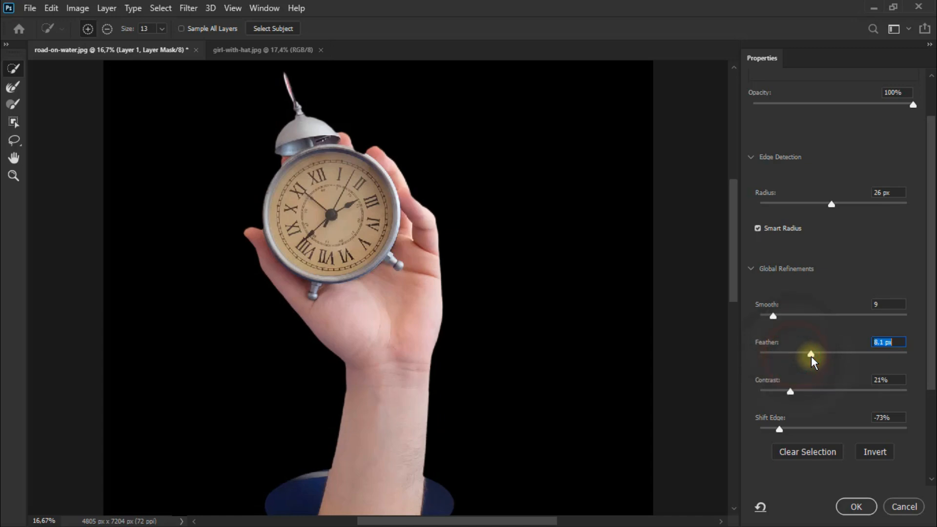
scroll(830, 341, "down", 1)
scroll(804, 460, "down", 1)
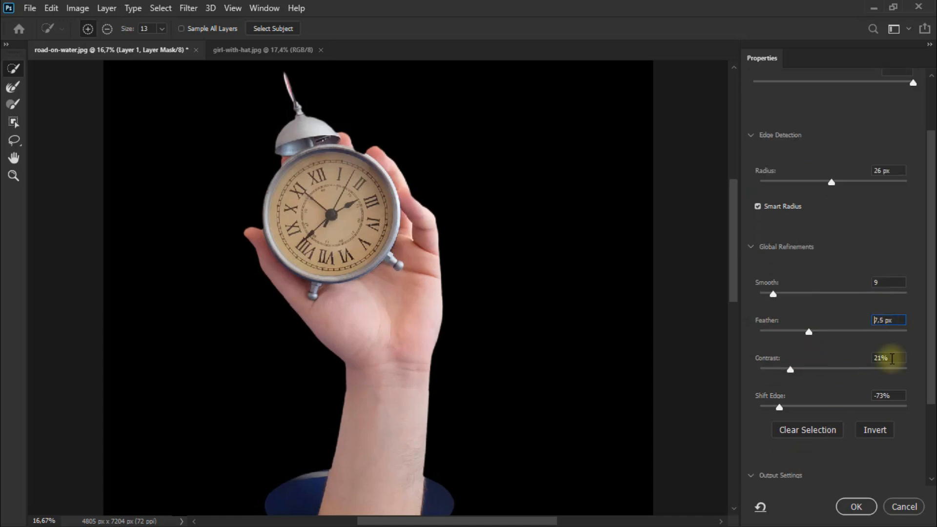
scroll(856, 314, "down", 5)
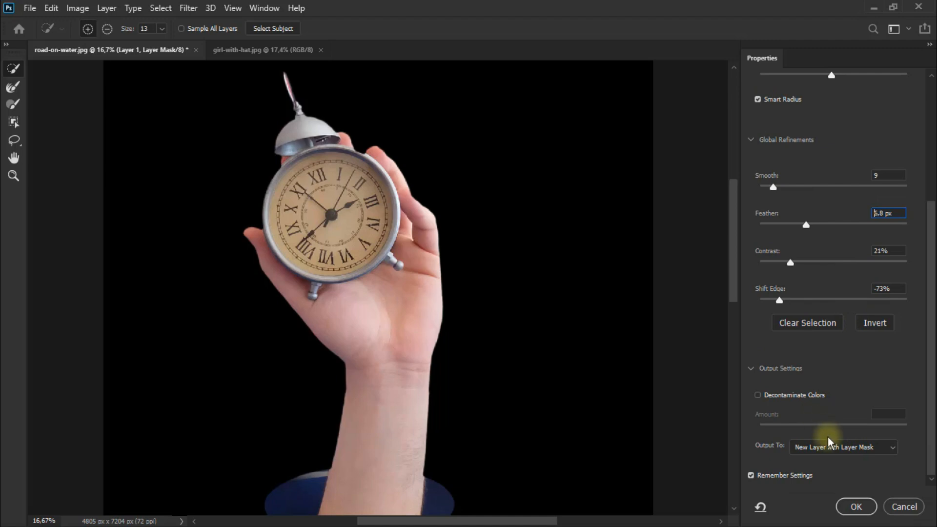
left_click(859, 505)
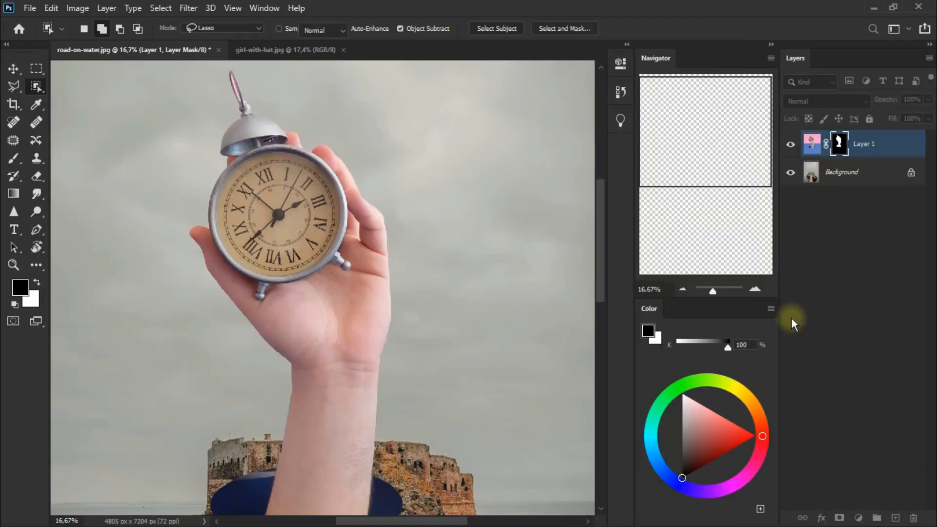
Step: Examine the refined cutout by switching Layer 1 copy and its layer mask off and on again
left_click(793, 146)
left_click(793, 147)
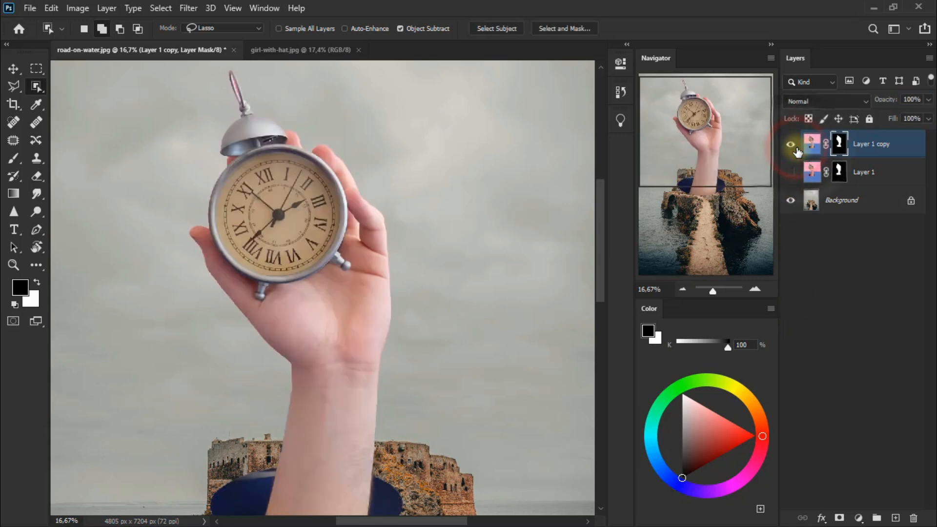
right_click(839, 142)
left_click(858, 146)
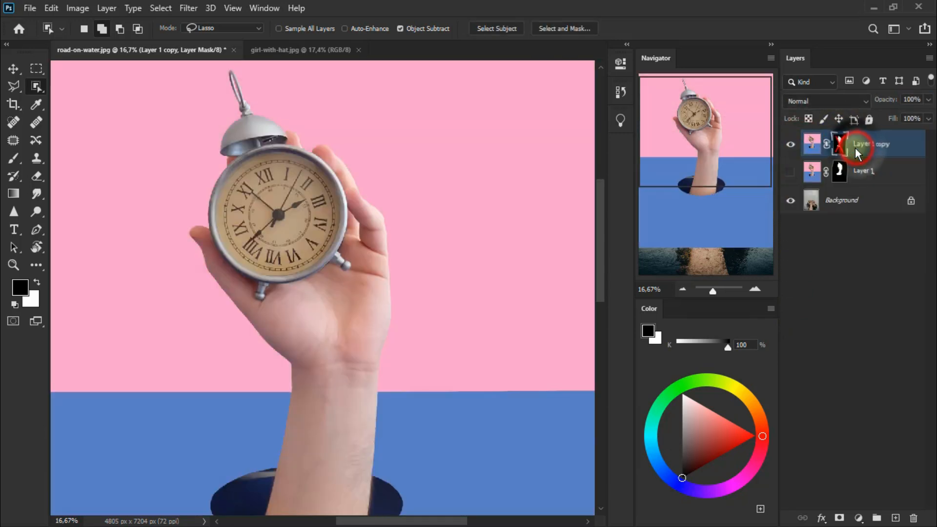
left_click(839, 151)
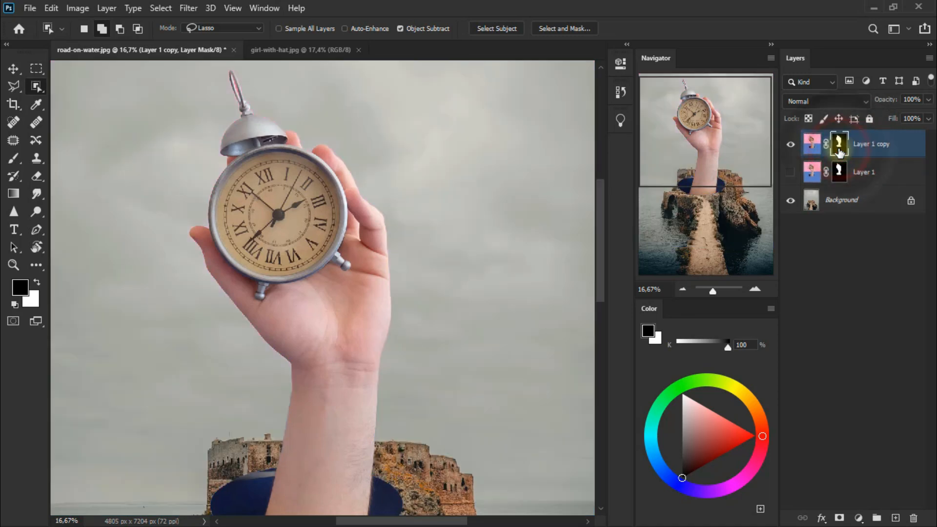
Step: Add a Levels adjustment layer above Layer 1 copy and clip it to that layer
left_click(14, 265)
right_click(269, 246)
left_click(300, 251)
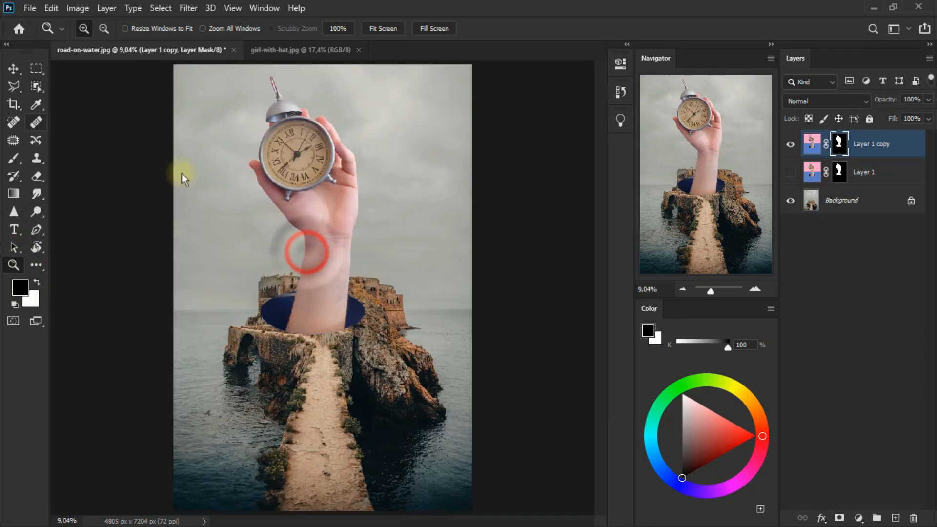
left_click(15, 69)
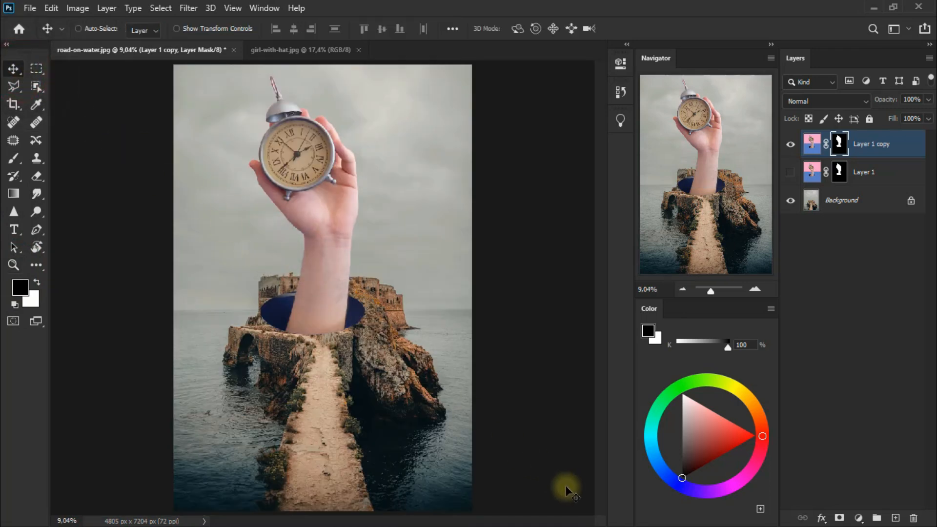
left_click(859, 518)
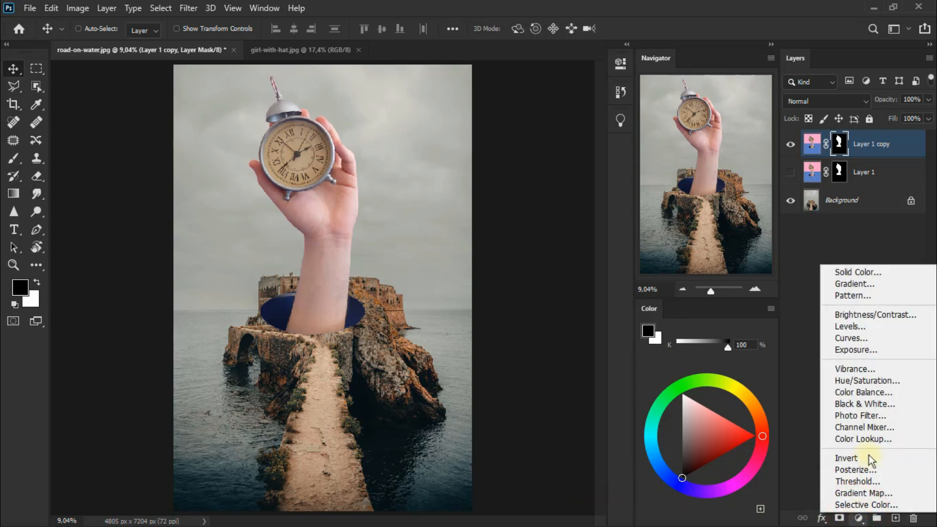
left_click(893, 330)
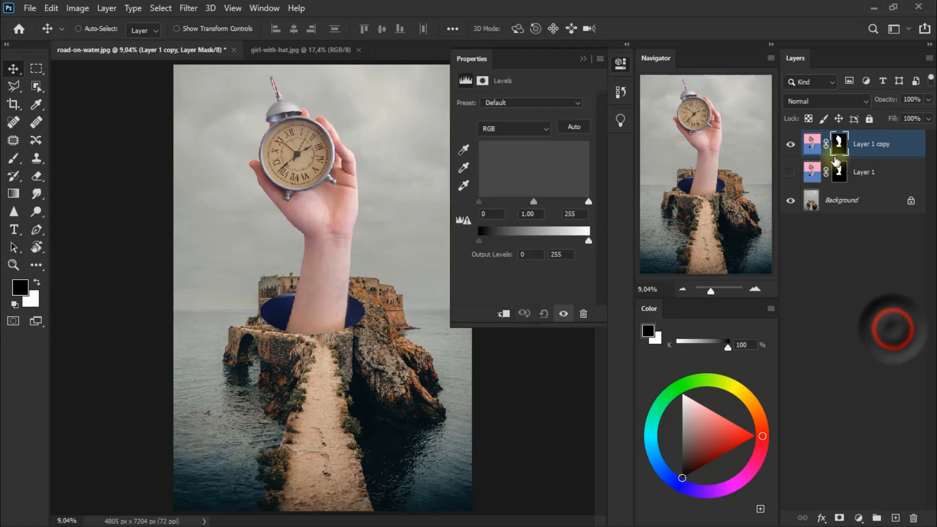
key("ctrl+alt+g")
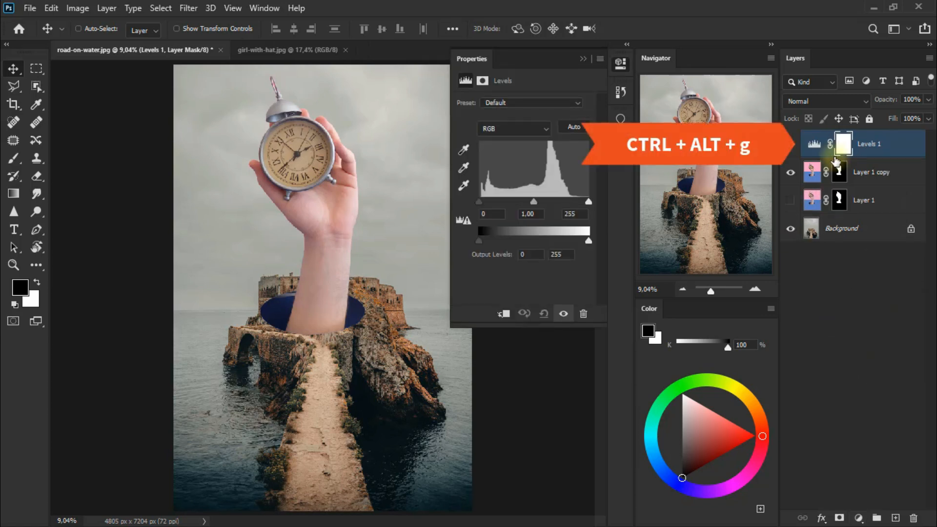
key("ctrl+alt+g")
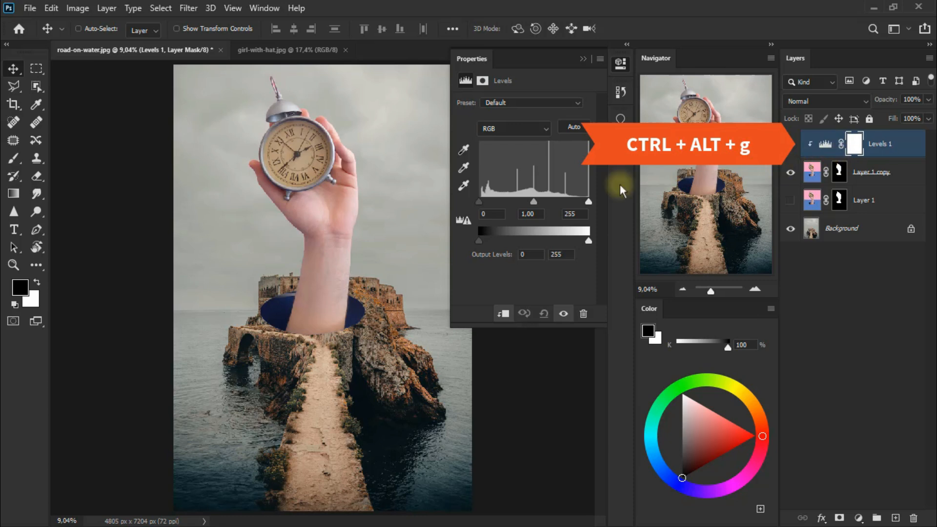
Step: Set the Levels black input to 77 and white input to 223, and compare the image without and with the adjustment
left_click_drag(481, 203, 514, 213)
left_click_drag(589, 201, 574, 200)
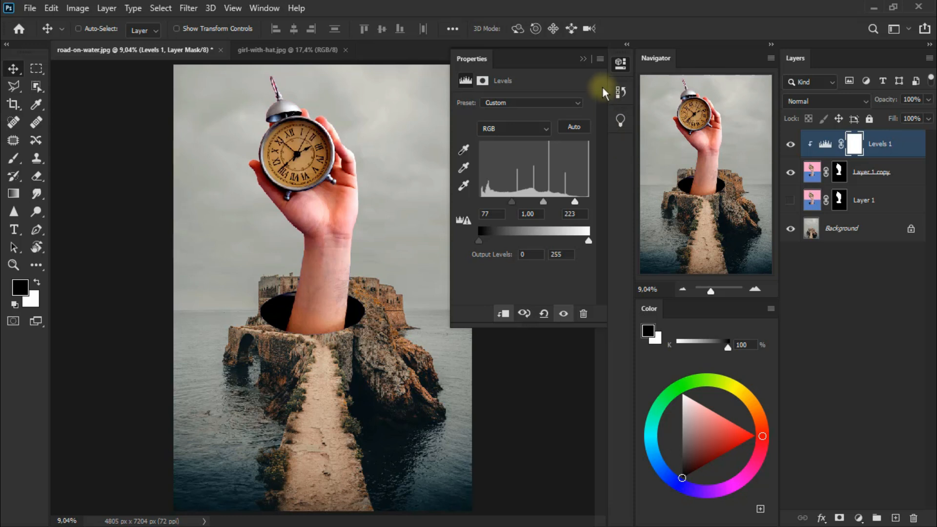
left_click(628, 45)
left_click(791, 145)
left_click(791, 145)
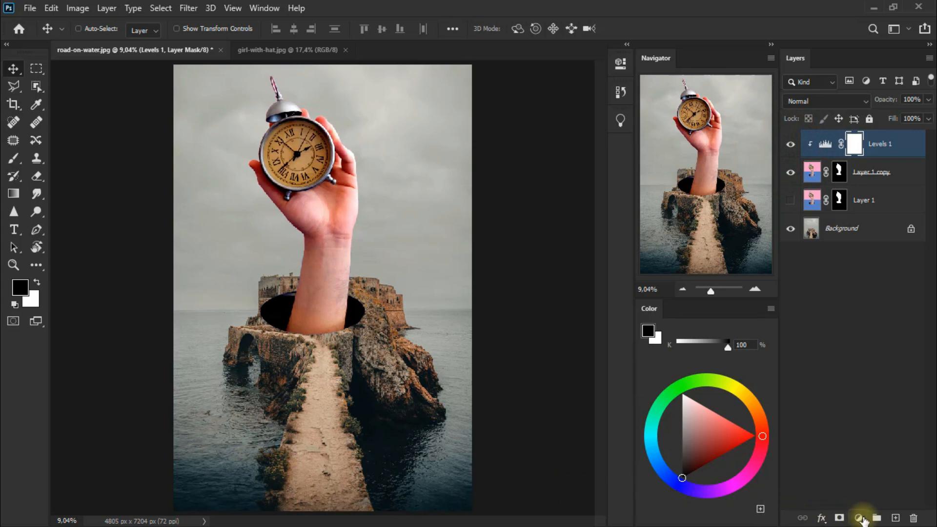
Step: Add a Channel Mixer adjustment clipped to the hand layer and set Red to +78% in the Red output channel
left_click(863, 518)
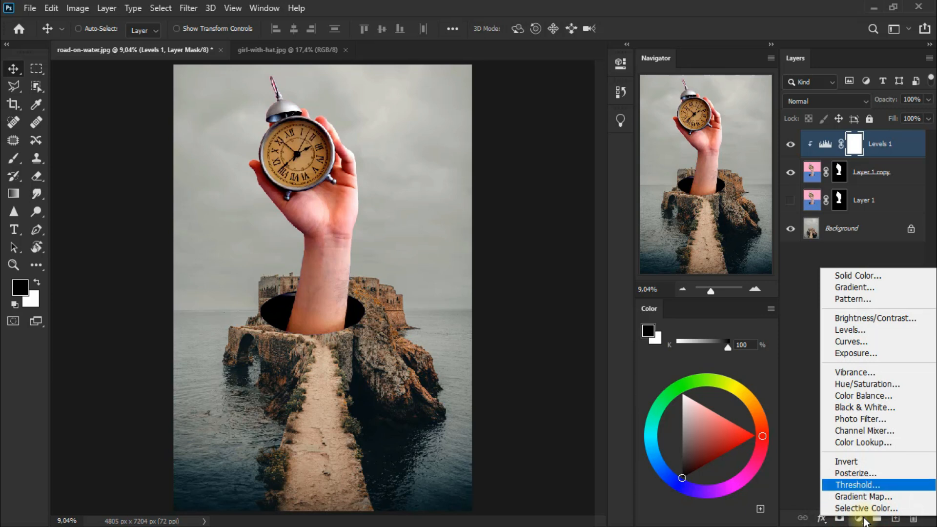
left_click(889, 432)
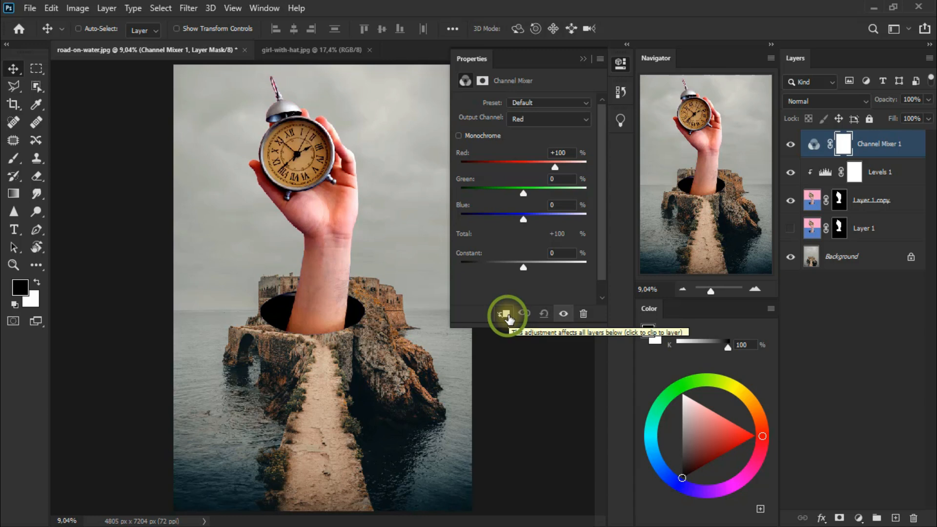
left_click(506, 316)
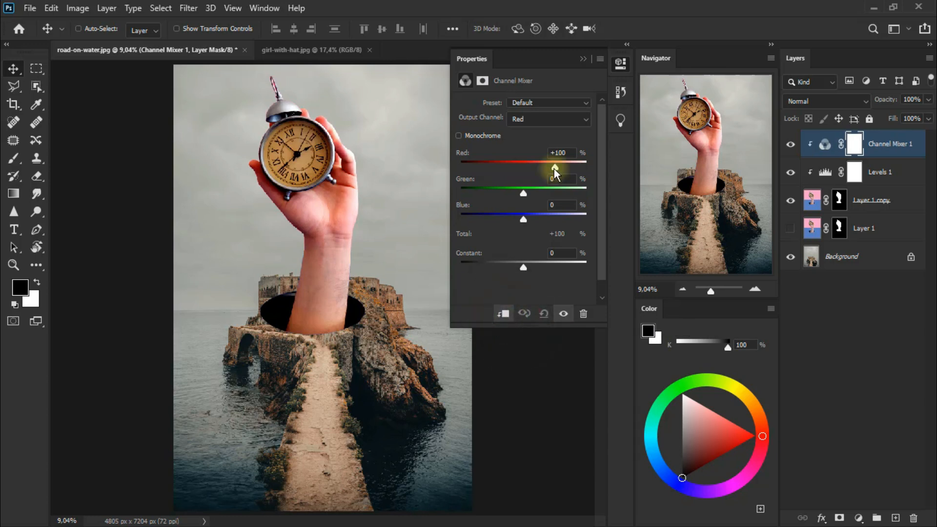
left_click_drag(554, 169, 549, 167)
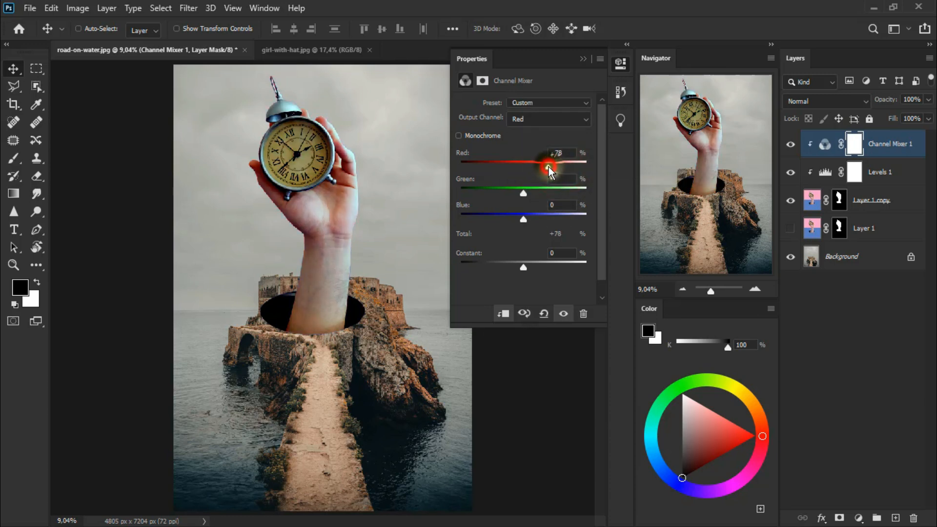
Step: Fine-tune the Blue value of the Channel Mixer and compare the image without and with the adjustment
left_click_drag(523, 221, 522, 221)
left_click(585, 59)
left_click(790, 145)
left_click(792, 148)
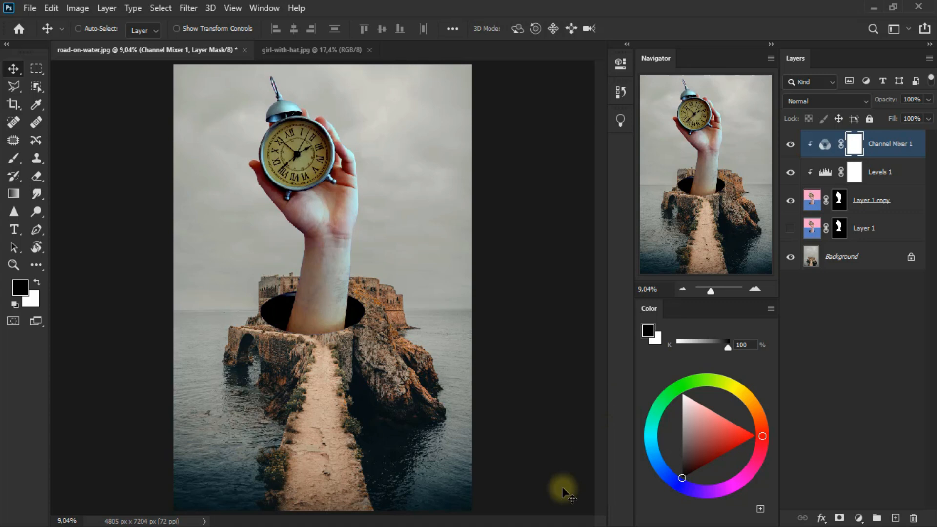
Step: Outline the rocks and castle around the arm's base on the Background layer with the Patch tool and copy the area to a new layer
left_click(869, 265)
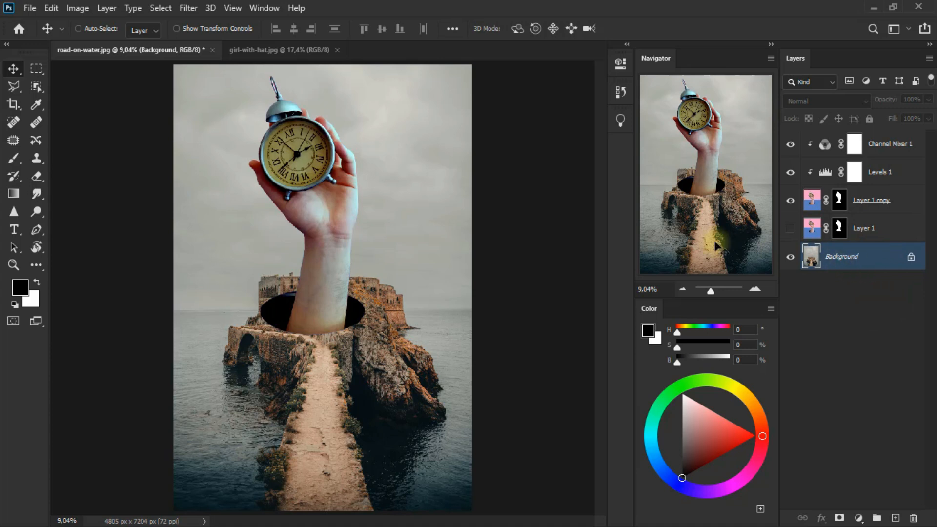
left_click(13, 141)
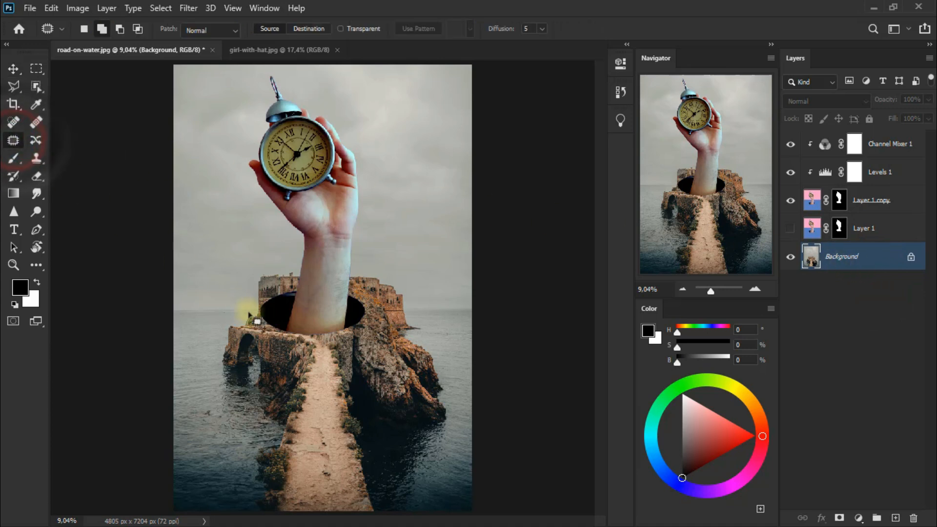
mouse_move(257, 320)
left_mouse_down()
mouse_move(355, 351)
mouse_move(360, 314)
mouse_move(378, 294)
mouse_move(350, 278)
mouse_move(278, 282)
mouse_move(232, 319)
mouse_move(271, 331)
left_mouse_up()
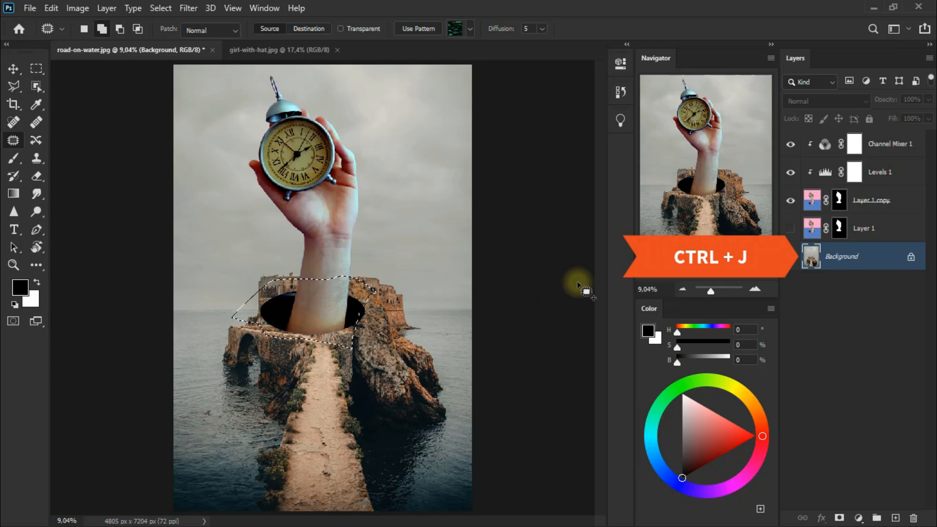
key("ctrl+j")
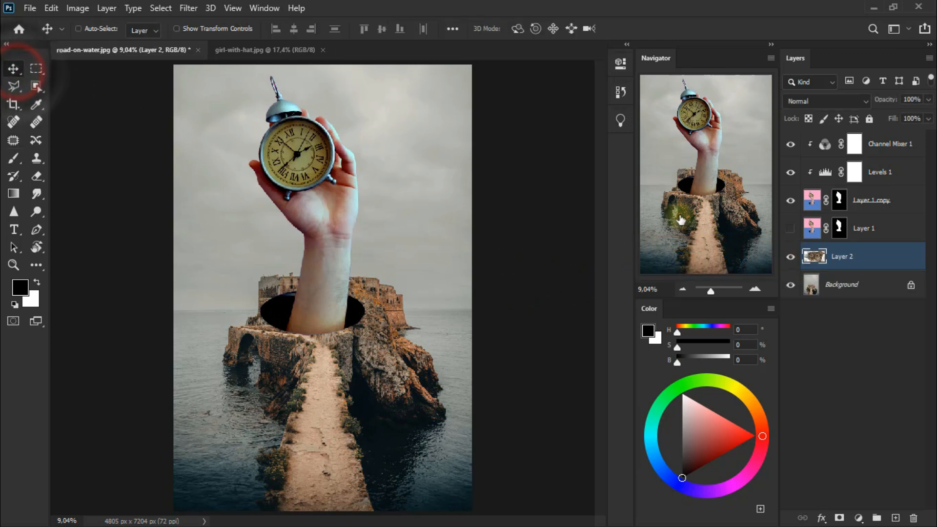
Step: Move Layer 2 to the top of the layer stack, set its blend mode to Lighter Color and compare it off and on
left_click_drag(889, 257, 872, 143)
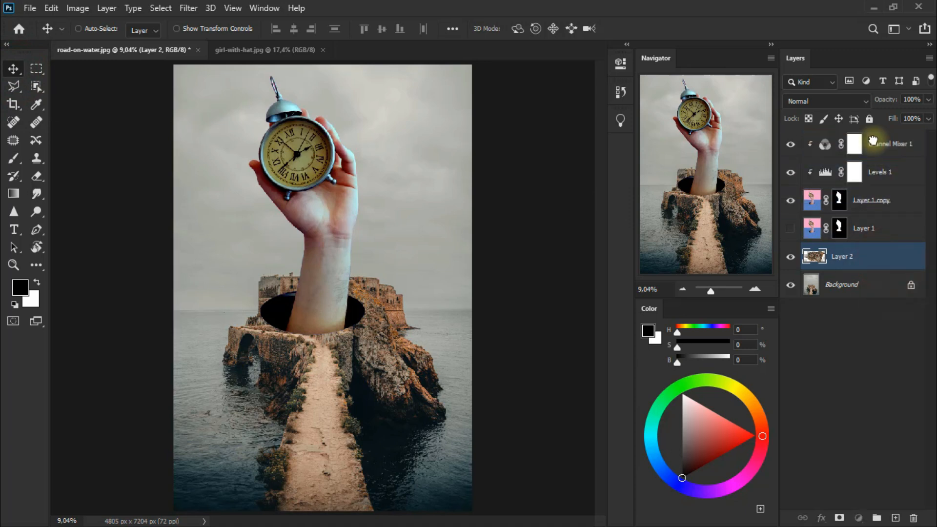
left_click(824, 104)
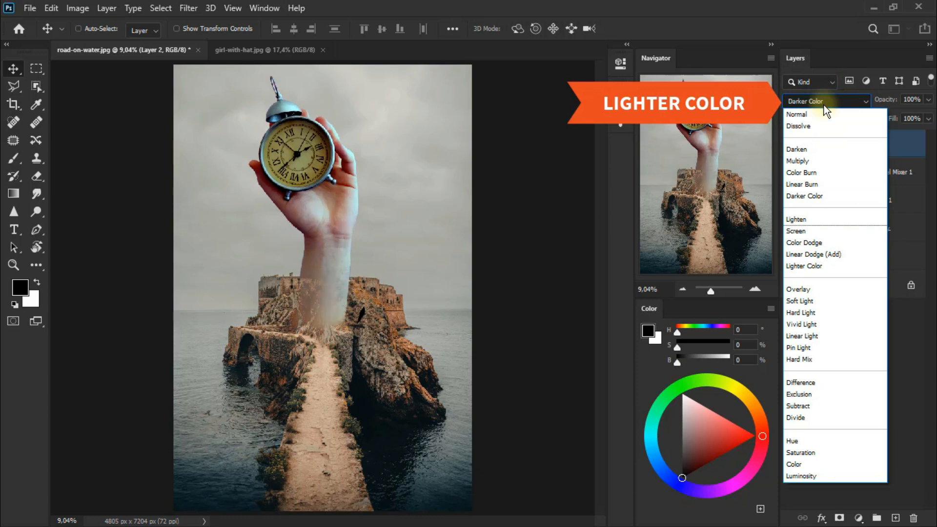
left_click(833, 266)
left_click(791, 144)
left_click(791, 144)
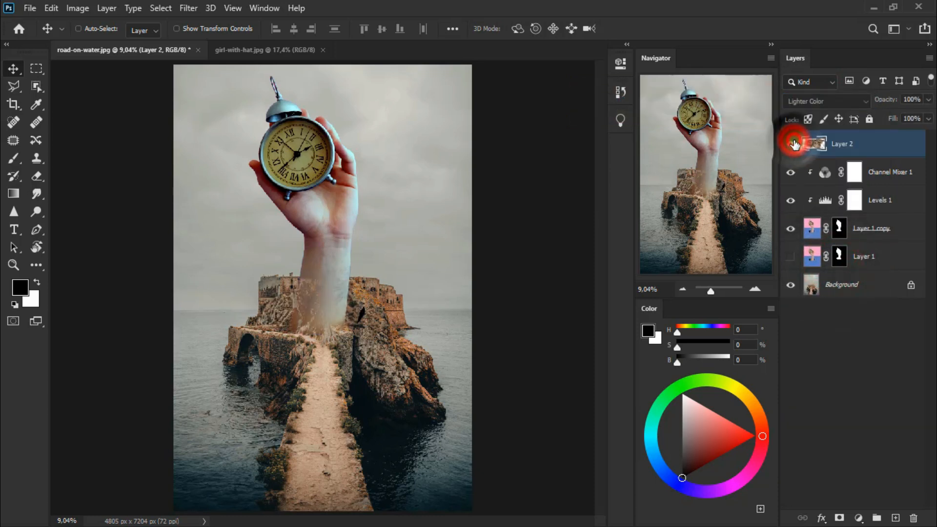
Step: Add a layer mask to Layer 2 and mask out the rocks over the forearm with a 500 px Eraser at 31% opacity
left_click(840, 519)
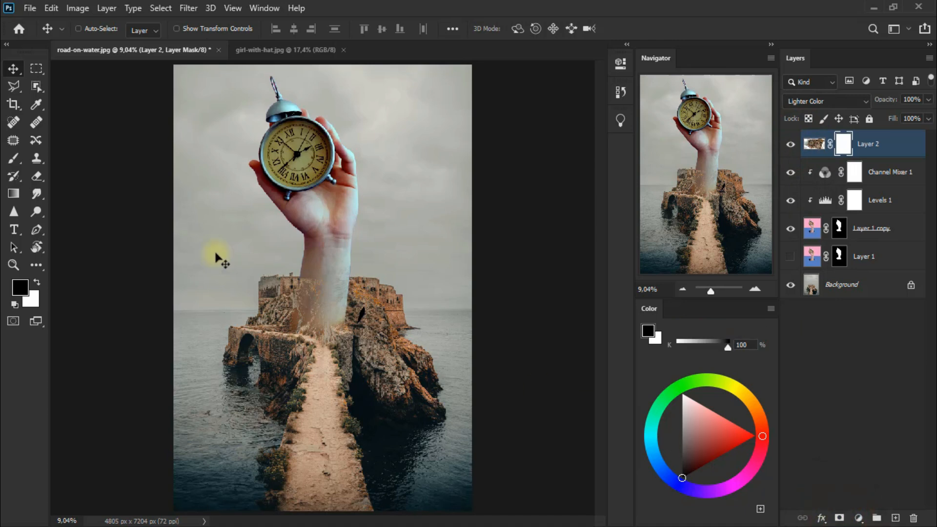
left_click(37, 177)
left_click(104, 180)
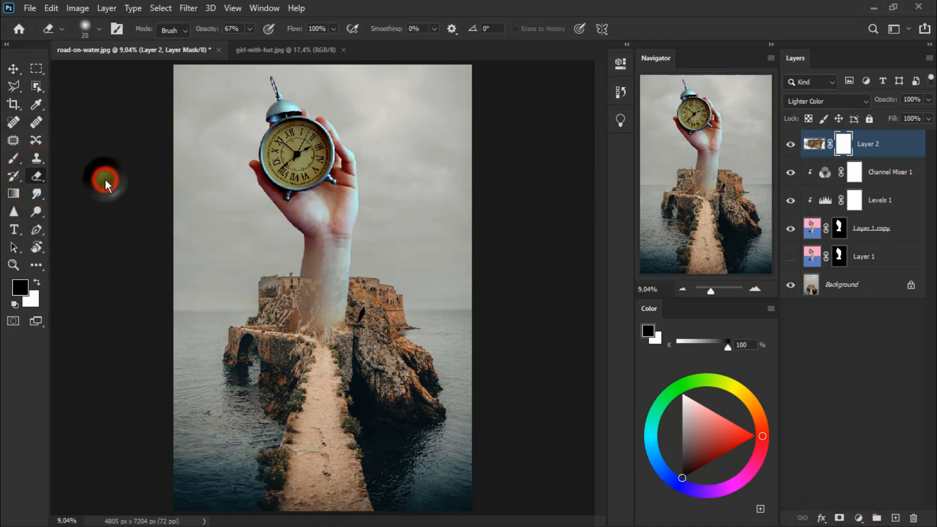
left_click(37, 282)
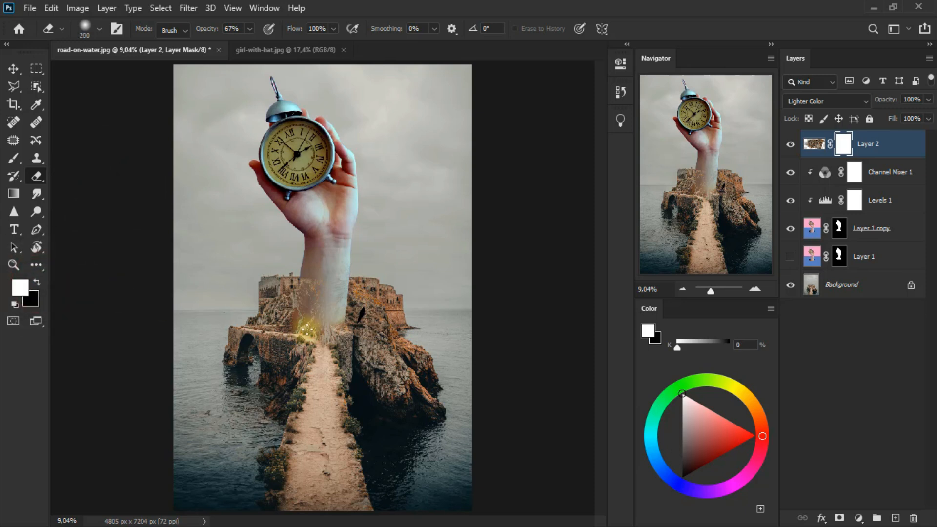
left_click(249, 28)
left_click_drag(250, 43, 226, 46)
left_click(315, 315)
mouse_move(319, 316)
left_mouse_down()
mouse_move(302, 290)
mouse_move(317, 303)
mouse_move(307, 299)
mouse_move(301, 311)
mouse_move(328, 297)
mouse_move(331, 274)
mouse_move(350, 263)
mouse_move(308, 303)
left_mouse_up()
mouse_move(309, 267)
left_mouse_down()
mouse_move(316, 302)
mouse_move(326, 293)
mouse_move(326, 317)
mouse_move(318, 306)
mouse_move(273, 300)
mouse_move(270, 312)
mouse_move(273, 292)
mouse_move(306, 299)
mouse_move(293, 321)
left_mouse_up()
left_click(790, 145)
left_click(791, 145)
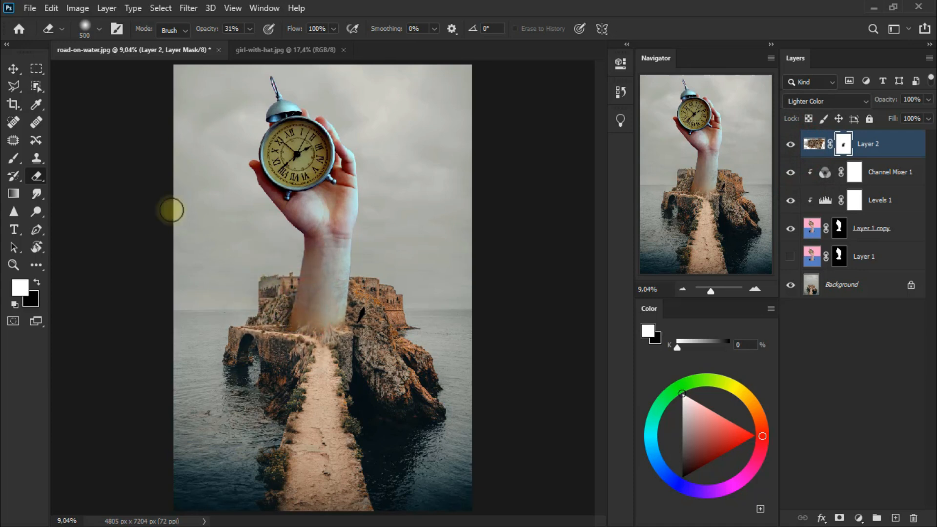
Step: Save the composite as surreal-time.psd
left_click(13, 68)
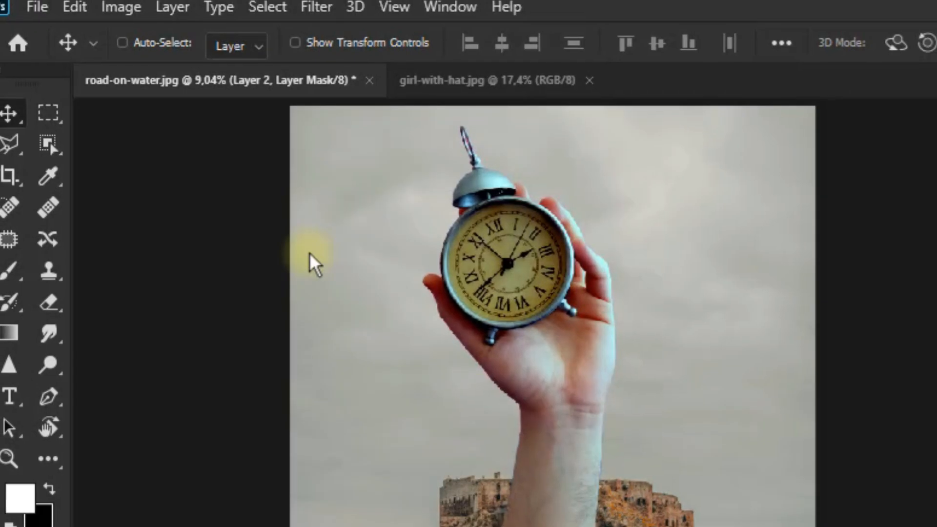
left_click(36, 8)
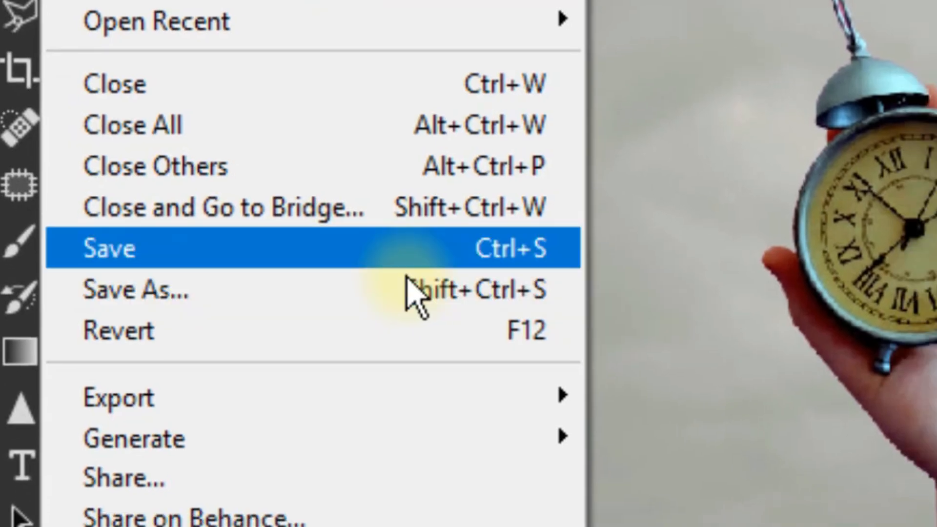
left_click(447, 314)
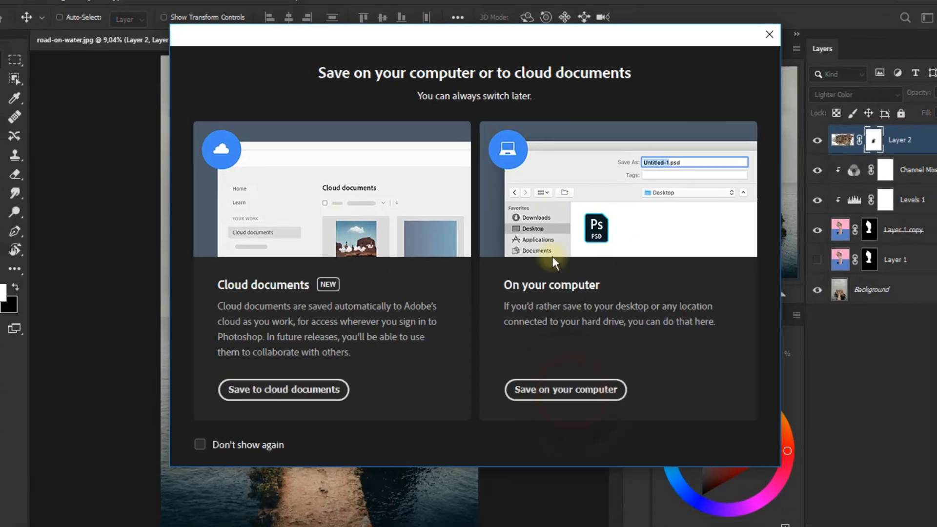
left_click(595, 410)
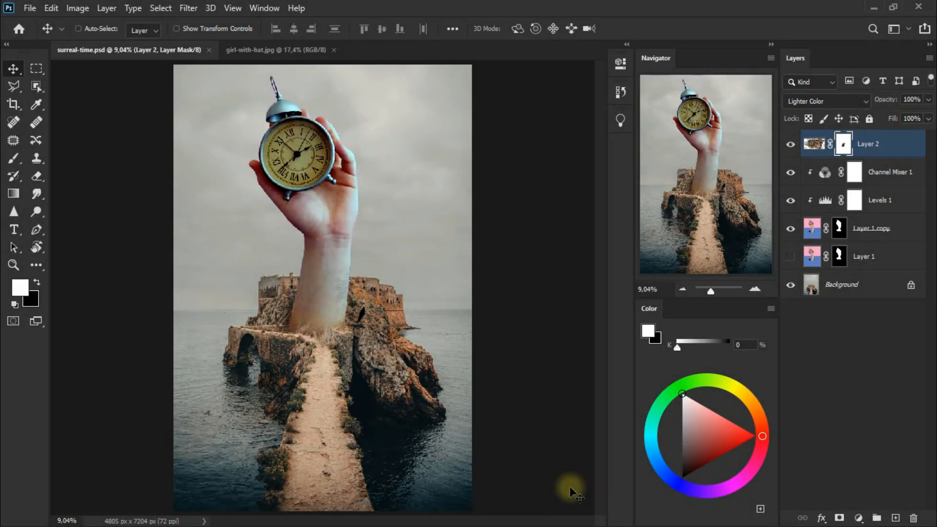
Step: Bring the girl-with-hat.jpg photo into the composite, close its source document and place the photo over the path
left_click(291, 49)
left_click_drag(275, 190, 327, 283)
left_click(293, 50)
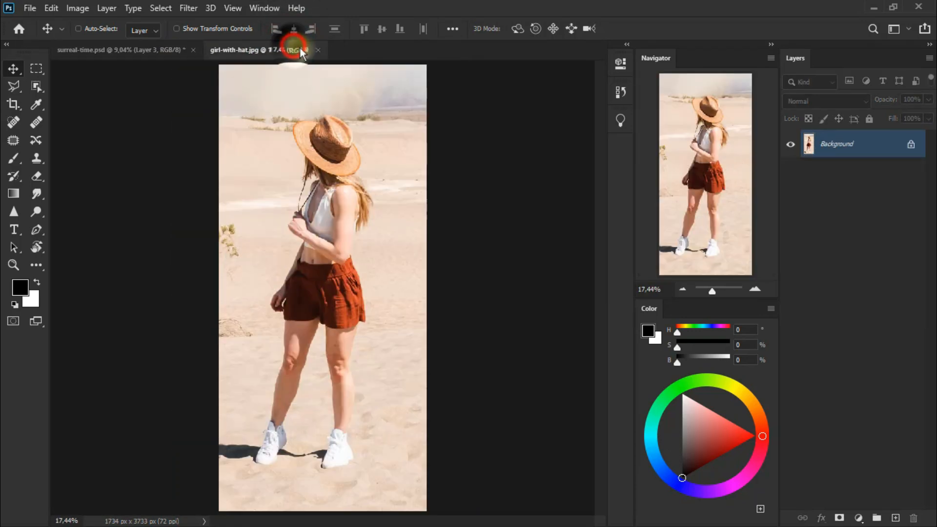
left_click(318, 49)
left_click_drag(334, 258, 343, 344)
Step: Select the girl on Layer 3 with the Object Selection tool in Lasso mode and turn the selection into a layer mask
left_click(37, 86)
left_click(105, 89)
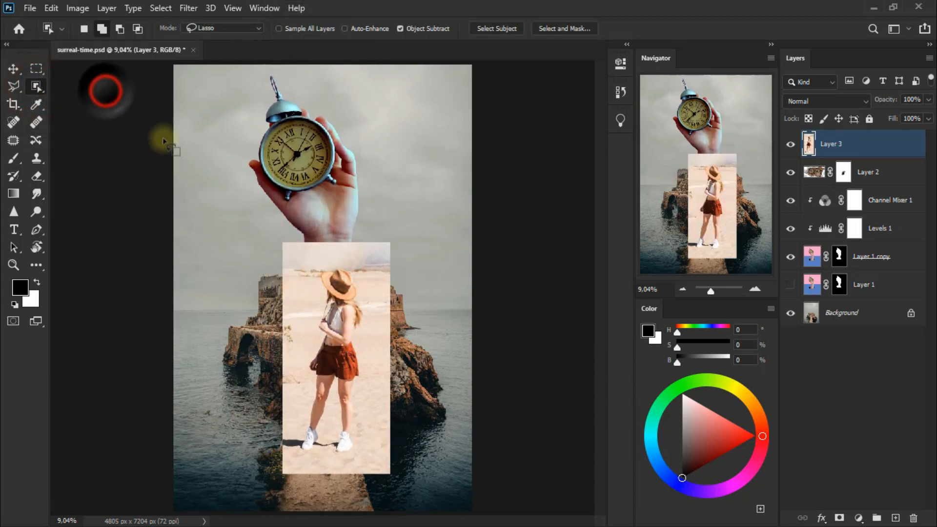
mouse_move(318, 266)
left_mouse_down()
mouse_move(296, 438)
mouse_move(309, 457)
left_mouse_up()
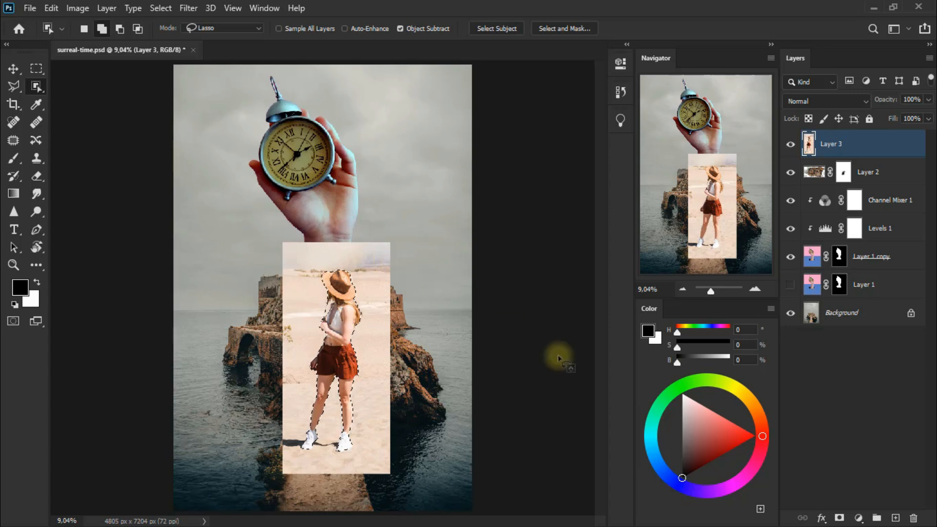
left_click(840, 519)
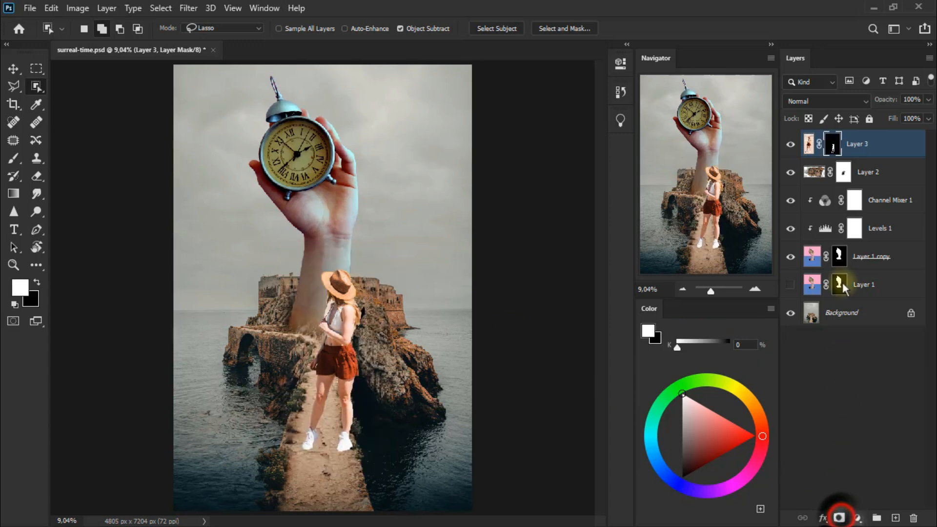
Step: Scale the masked girl to about 51% with Free Transform and place her in the middle of the stone path
left_click(13, 68)
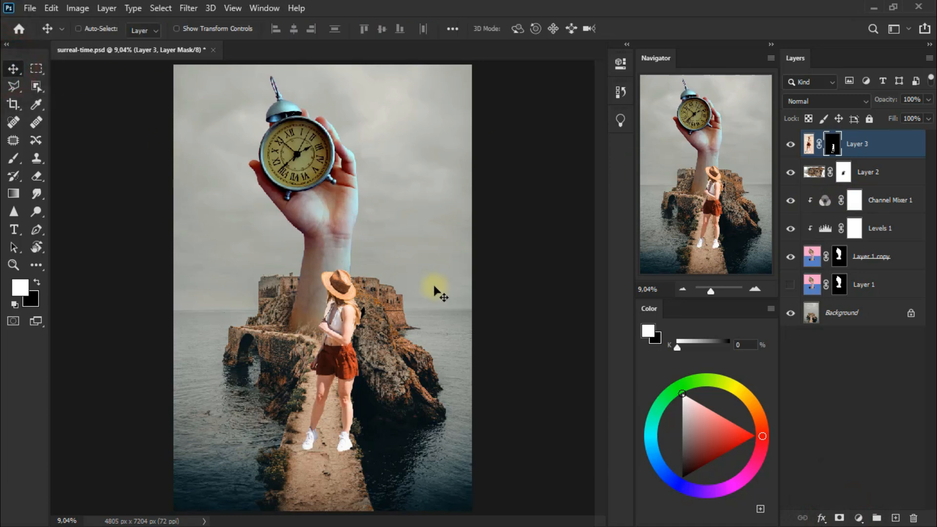
key("ctrl+t")
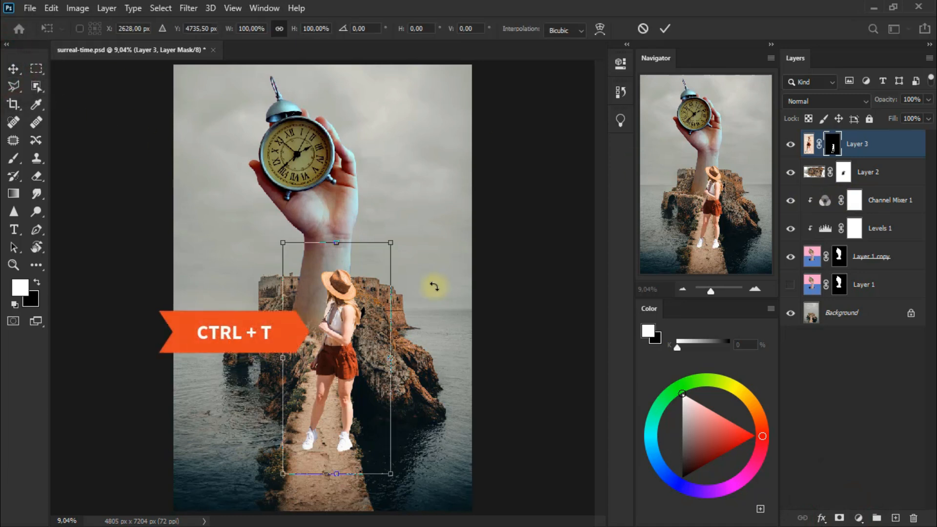
left_click_drag(391, 242, 328, 341)
left_click_drag(327, 399, 337, 376)
left_click_drag(357, 326, 361, 317)
left_click_drag(331, 368, 333, 377)
left_click_drag(355, 323, 353, 330)
left_click_drag(318, 401, 321, 404)
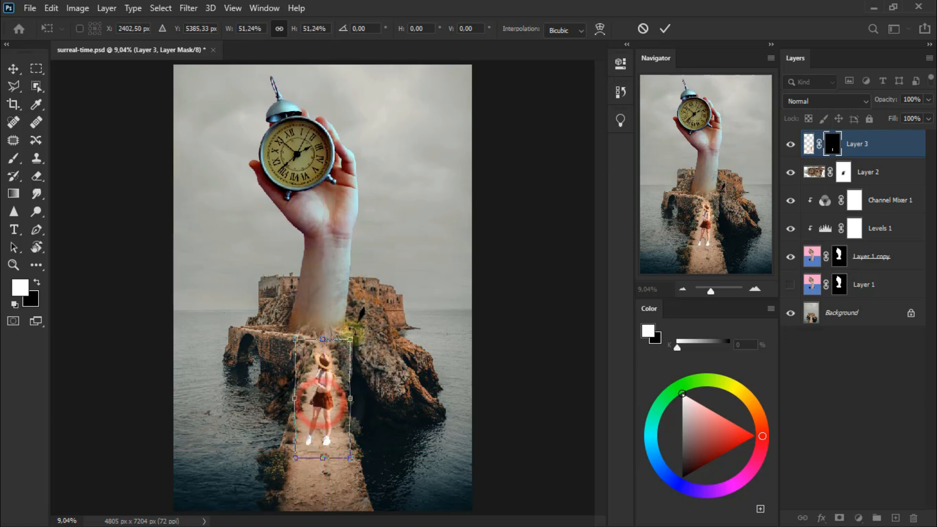
left_click(13, 69)
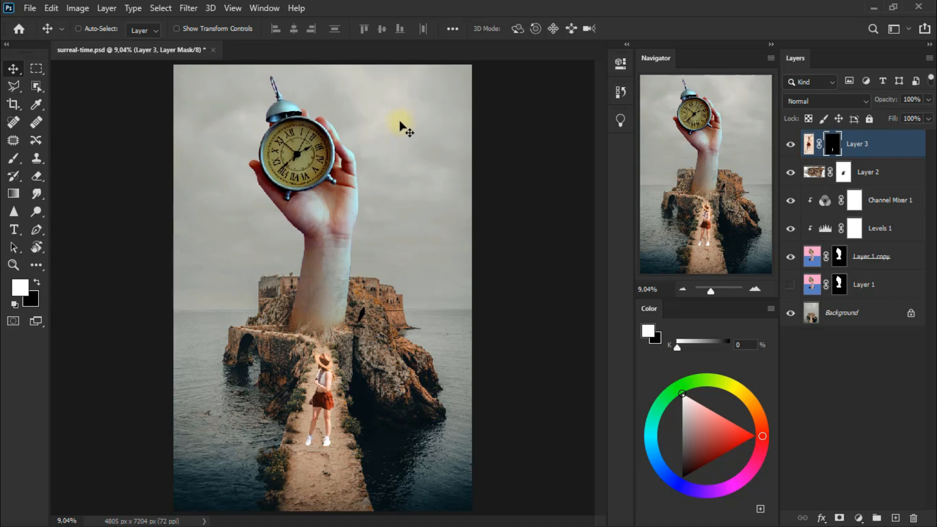
Step: Restore the edge of the girl's hat on the Layer 3 mask with a 40 px Eraser at 61% opacity and white as background color
key("ctrl+plus")
key("ctrl+plus")
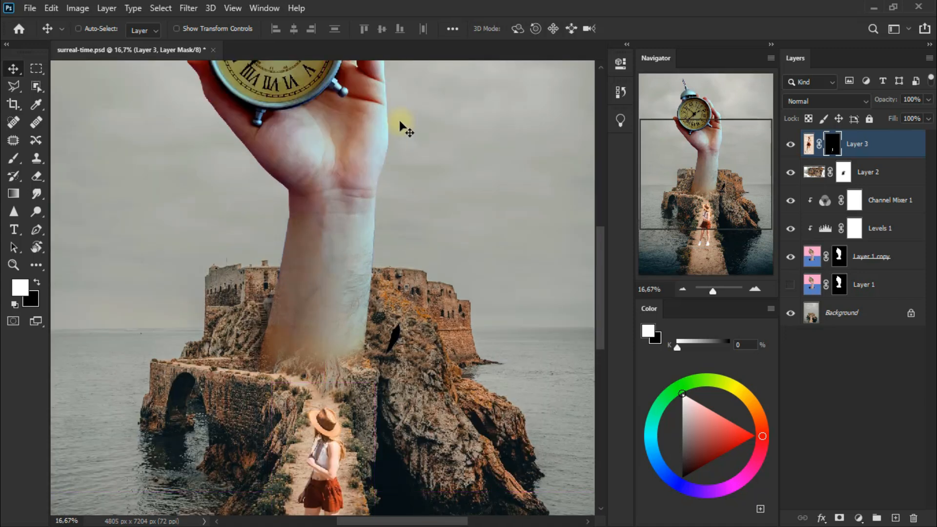
key("ctrl+plus")
key("ctrl+plus")
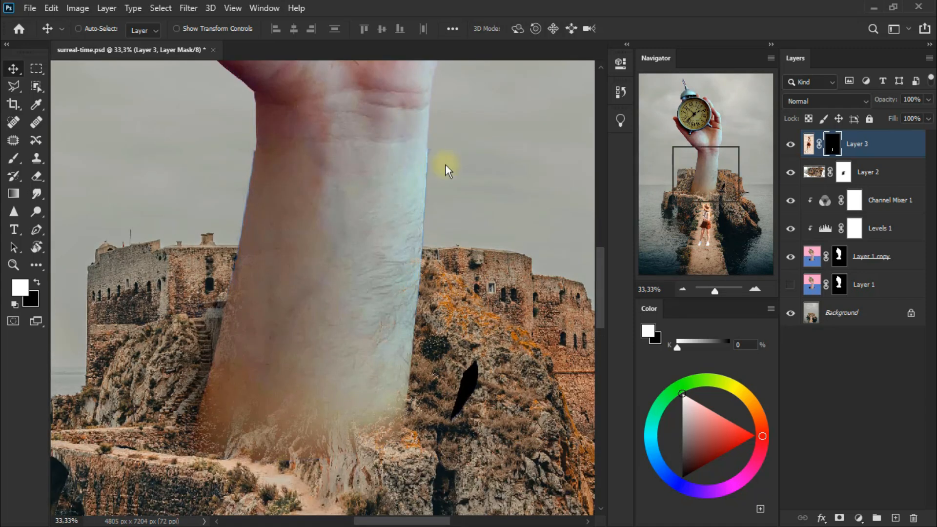
left_click_drag(604, 317, 609, 386)
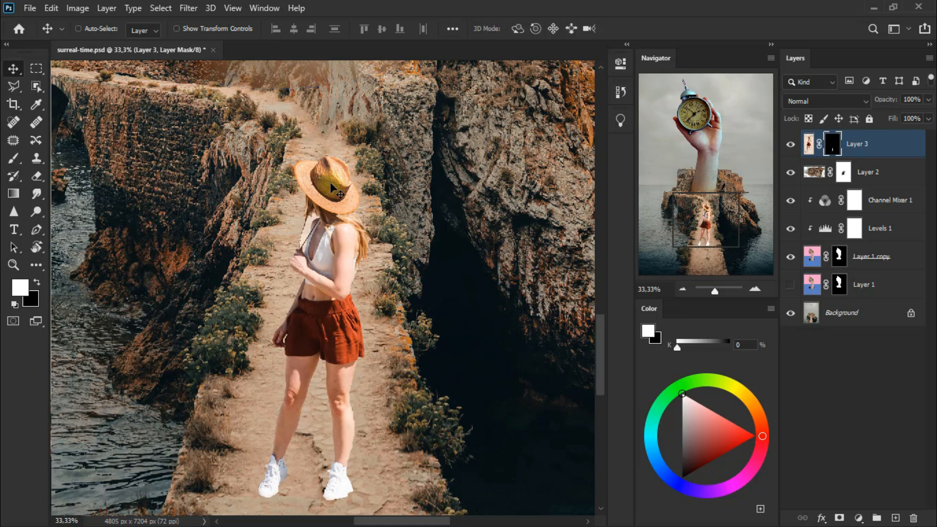
key("ctrl+plus")
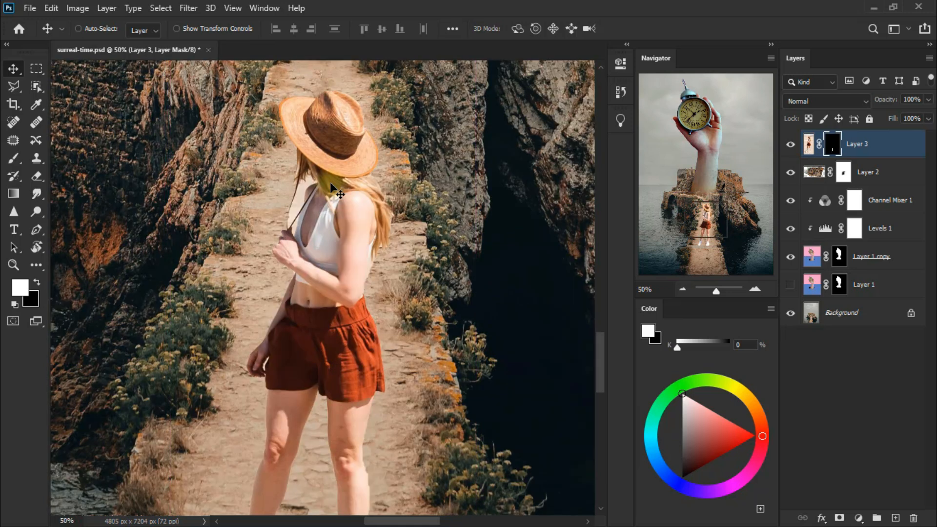
left_click_drag(37, 176, 86, 180)
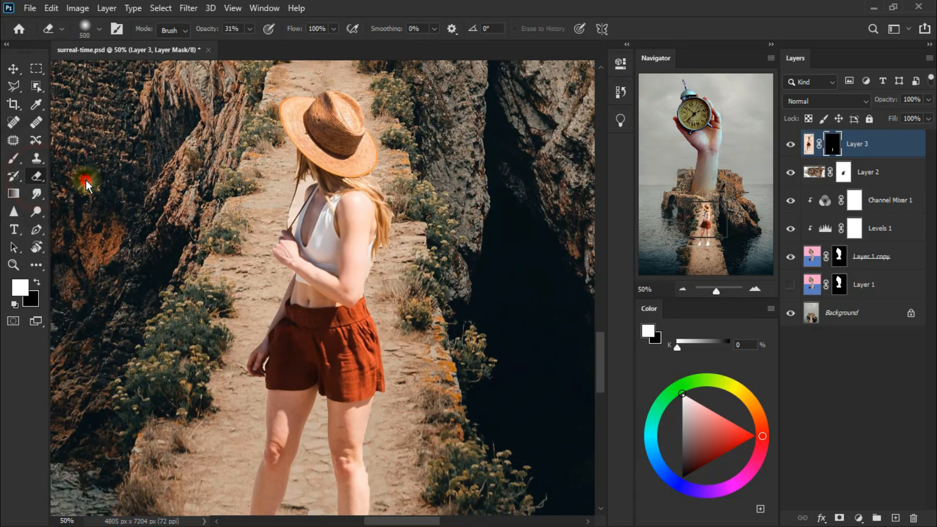
left_click(37, 281)
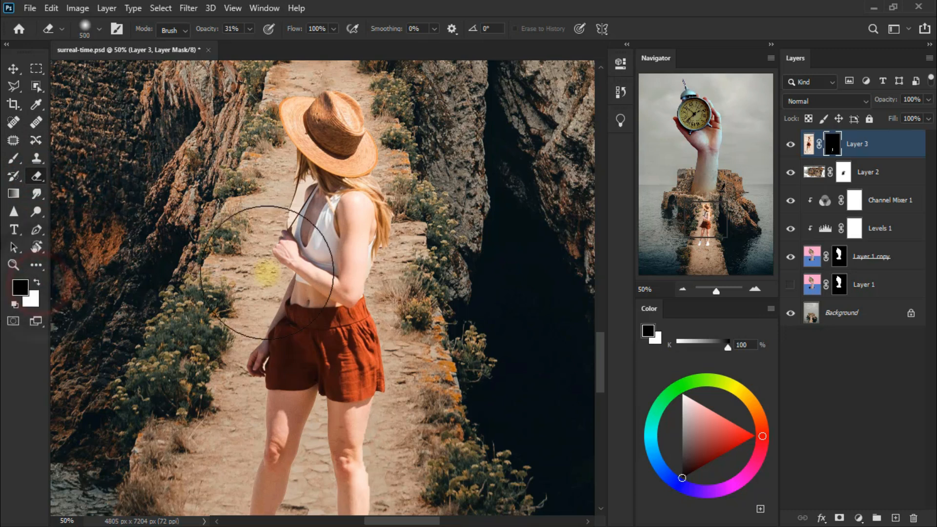
key("bracketleft")
key("bracketleft")
key("bracketleft")
key("bracketleft")
key("bracketleft")
key("bracketleft")
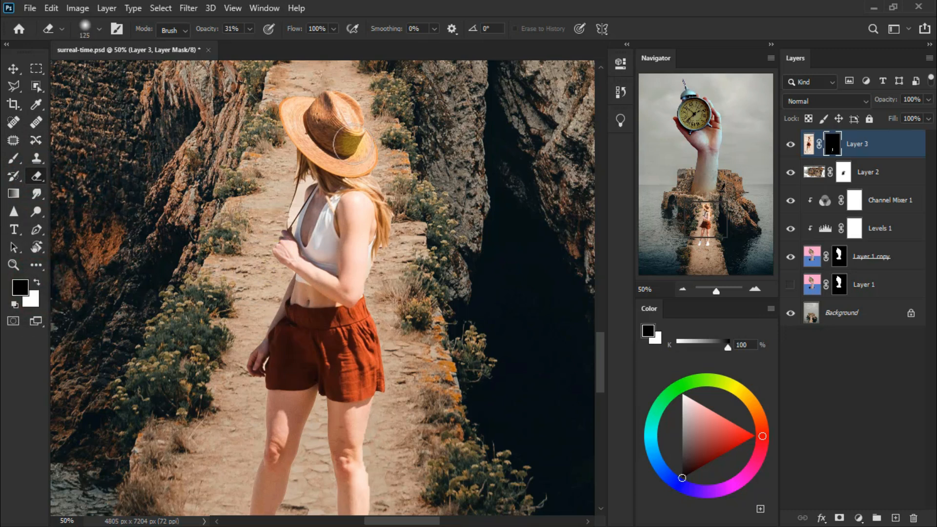
left_click(250, 30)
left_click_drag(251, 46, 268, 45)
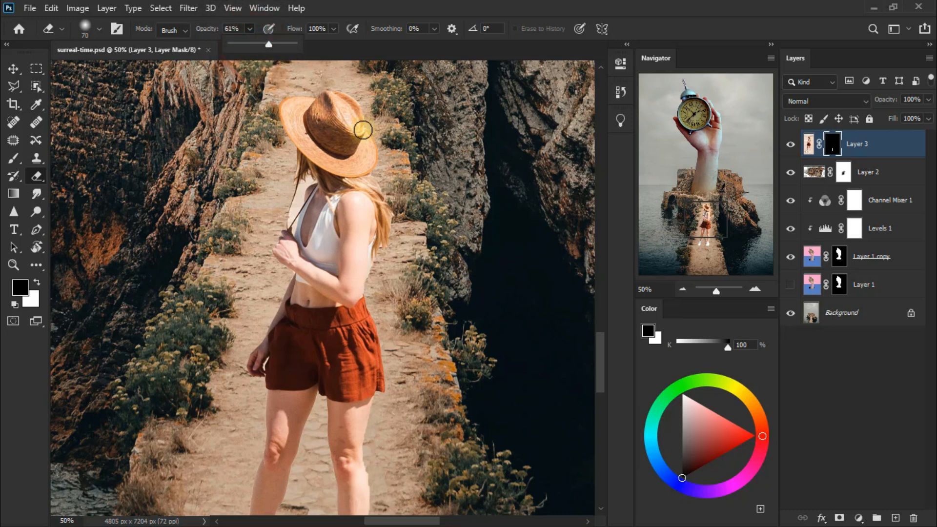
key("bracketleft")
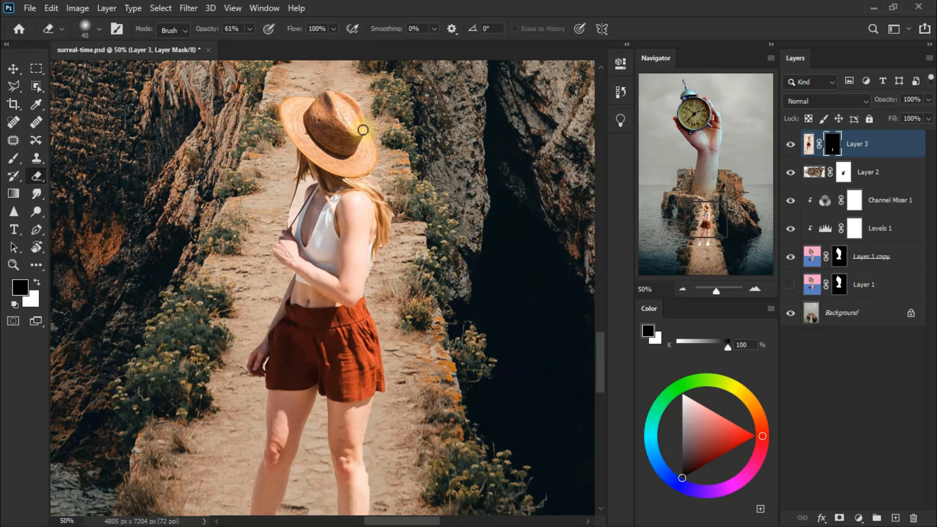
mouse_move(362, 130)
left_mouse_down()
mouse_move(351, 104)
mouse_move(369, 147)
mouse_move(341, 99)
mouse_move(368, 160)
left_mouse_up()
Step: Reveal more of the girl's white shoe edges and soles on the Layer 3 mask with the Eraser at 61% opacity
scroll(577, 351, "down", 5)
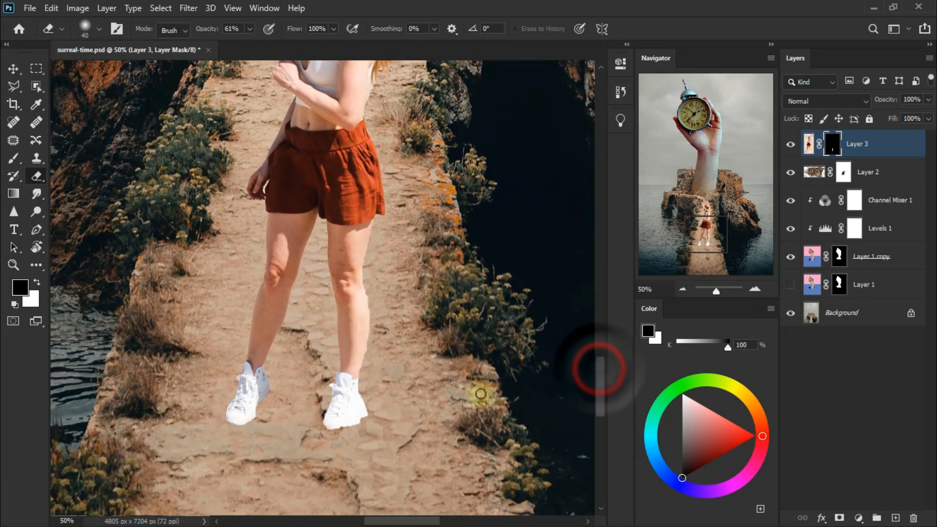
mouse_move(263, 399)
left_mouse_down()
mouse_move(240, 418)
mouse_move(249, 408)
mouse_move(238, 405)
mouse_move(255, 424)
left_mouse_up()
mouse_move(324, 429)
left_mouse_down()
mouse_move(328, 416)
mouse_move(355, 416)
mouse_move(317, 429)
left_mouse_up()
left_click_drag(249, 420, 226, 418)
Step: Swap the colors to make the background color black and mask out the leftover fringe around both shoes and the girl's calf
key("x")
left_click(262, 405)
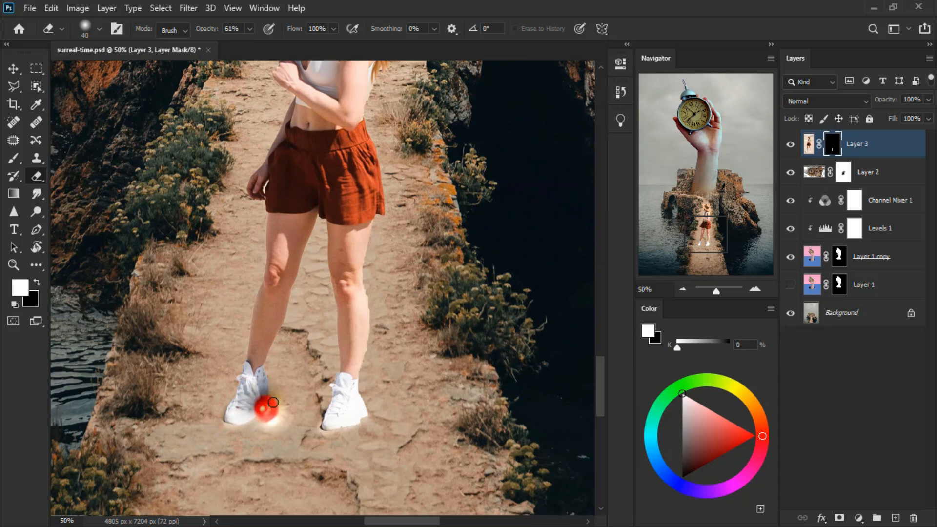
left_click(317, 415)
left_click(372, 425)
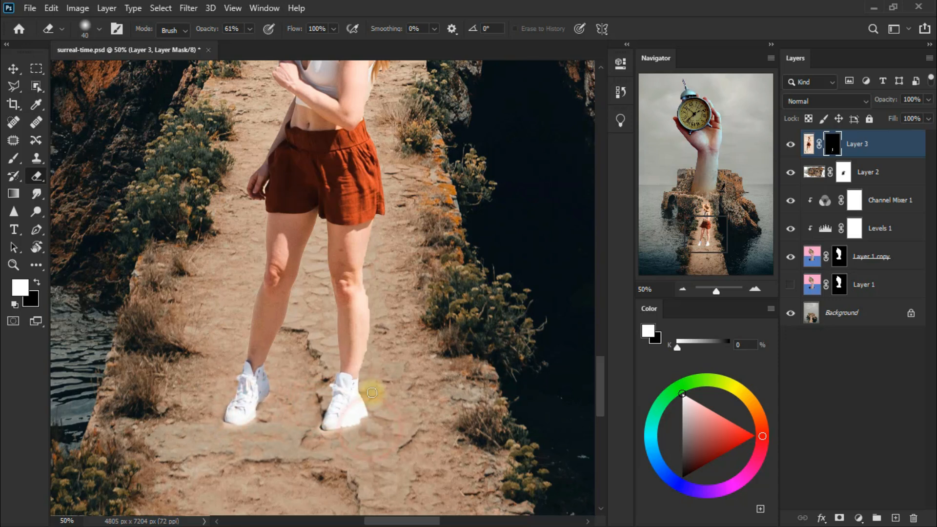
left_click(372, 422)
left_click(375, 300)
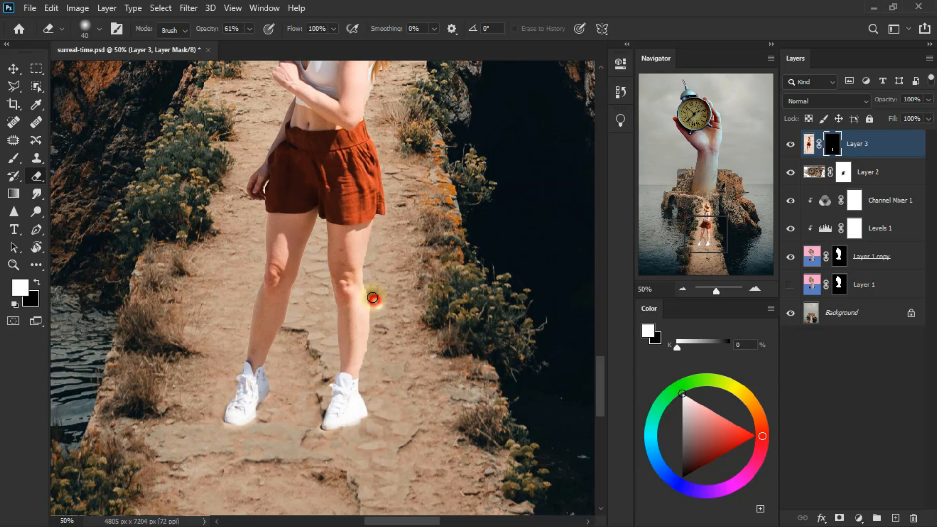
left_click(376, 307)
Step: Mask out the background remnants between the girl's hair and chest with a 20 px Eraser
left_click_drag(601, 388, 601, 351)
left_click(299, 304)
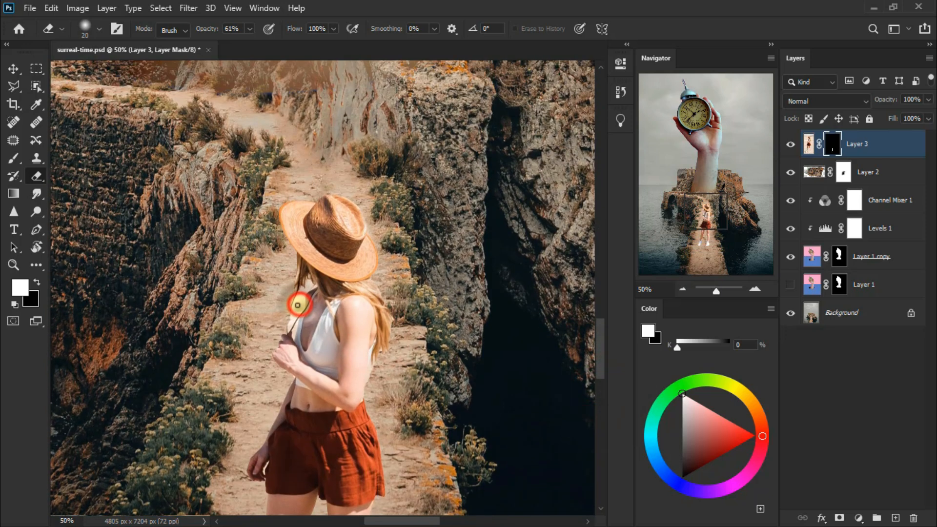
left_click(298, 305)
key("[")
left_click(301, 293)
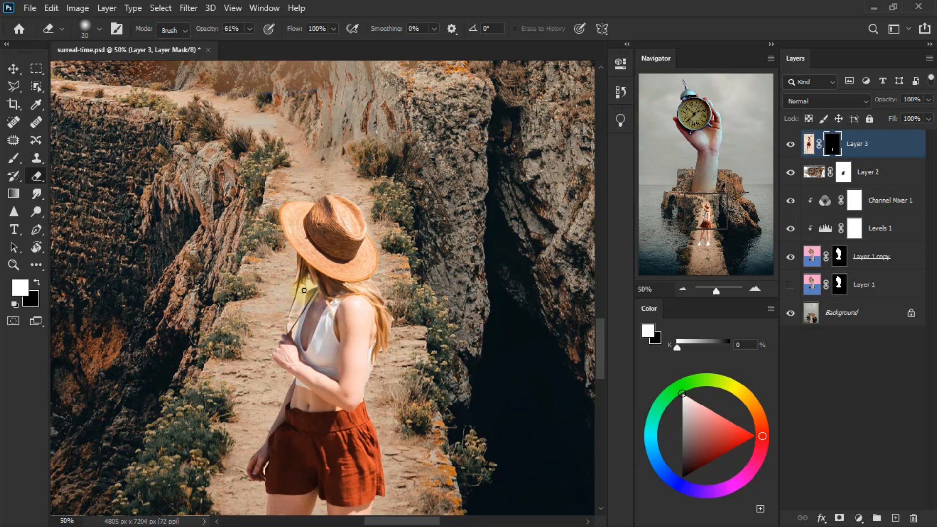
Step: Fit the whole composite on screen, switch to the Move tool and save the document
left_click(13, 265)
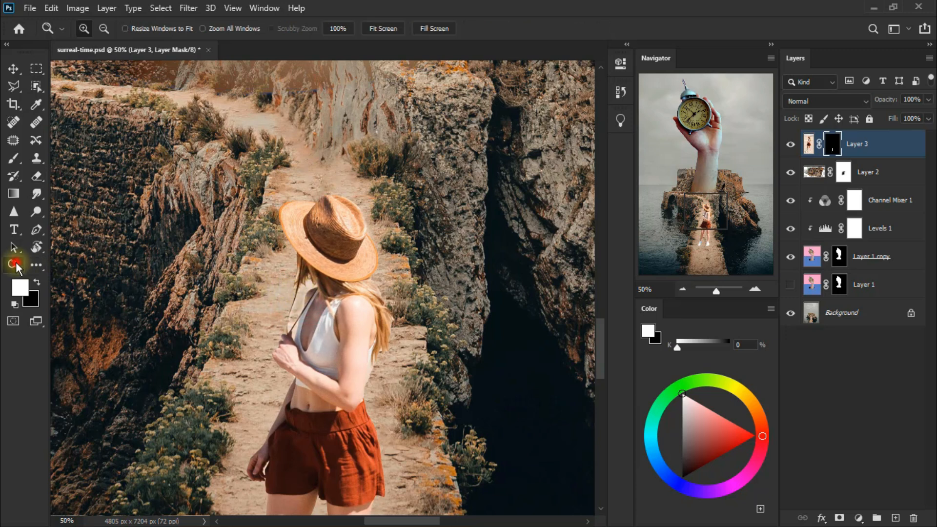
right_click(329, 273)
left_click(365, 279)
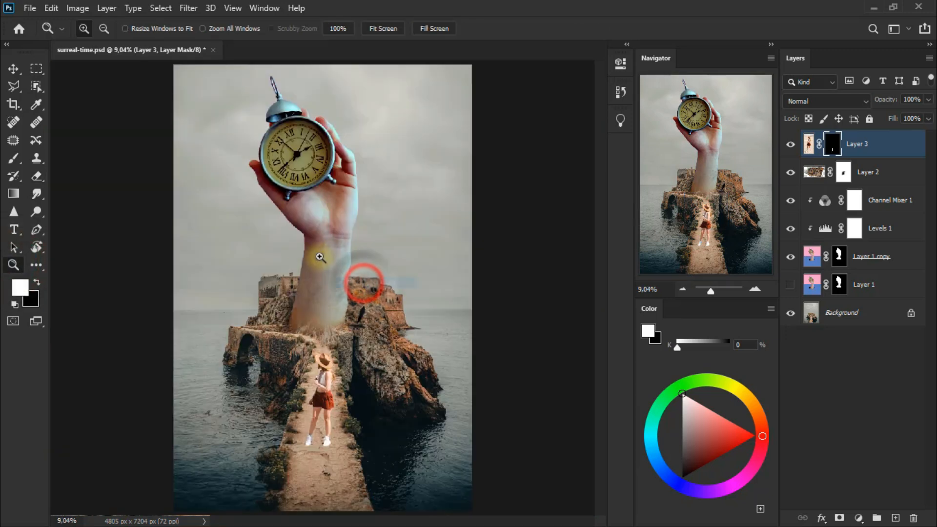
left_click(13, 73)
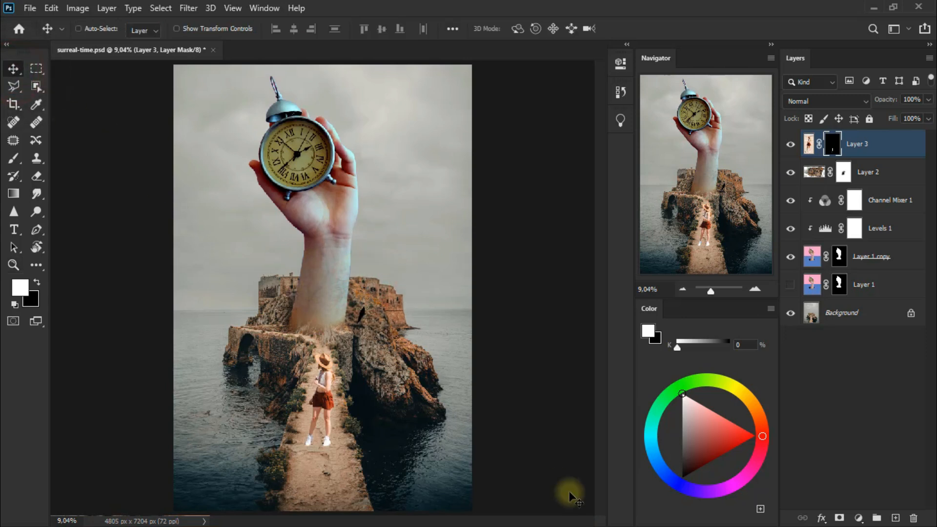
key("ctrl+s")
Step: Lower the Fill of Layer 3 to 85% and compare the image with and without the layer
left_click(928, 119)
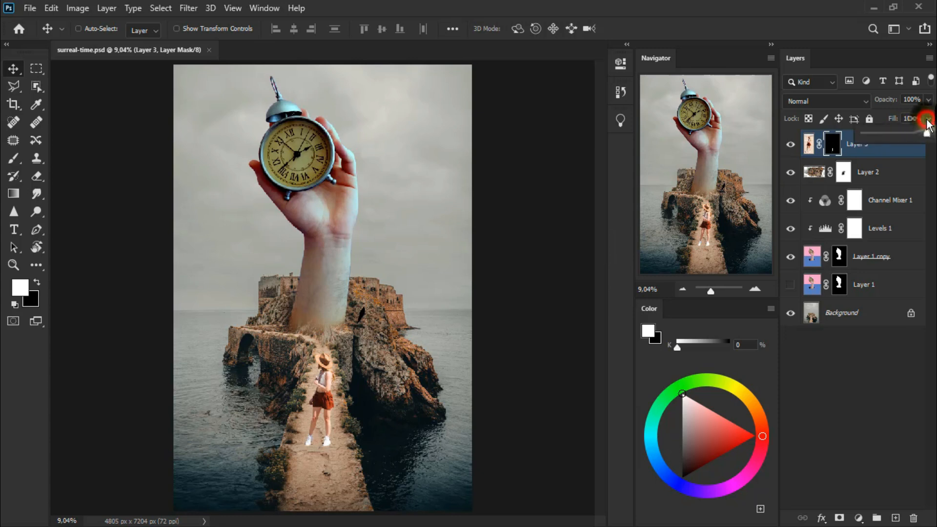
left_click_drag(927, 134, 922, 135)
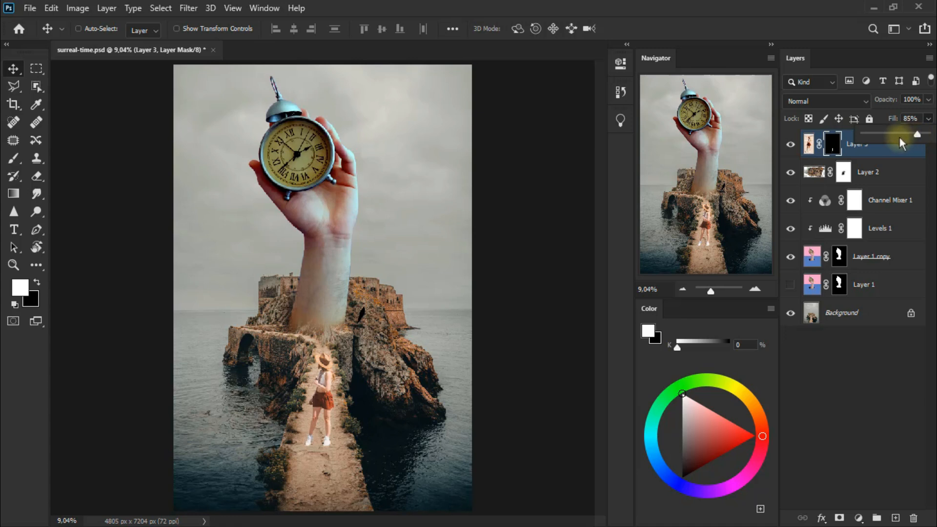
left_click(790, 146)
left_click(791, 145)
left_click(790, 146)
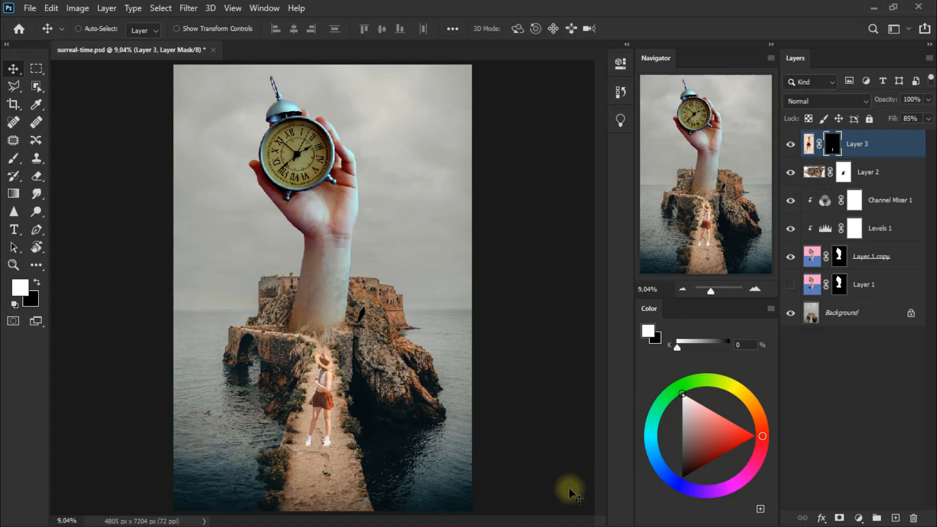
Step: Add a Brightness/Contrast adjustment layer above Layer 3 and clip it to the girl's layer
left_click(862, 519)
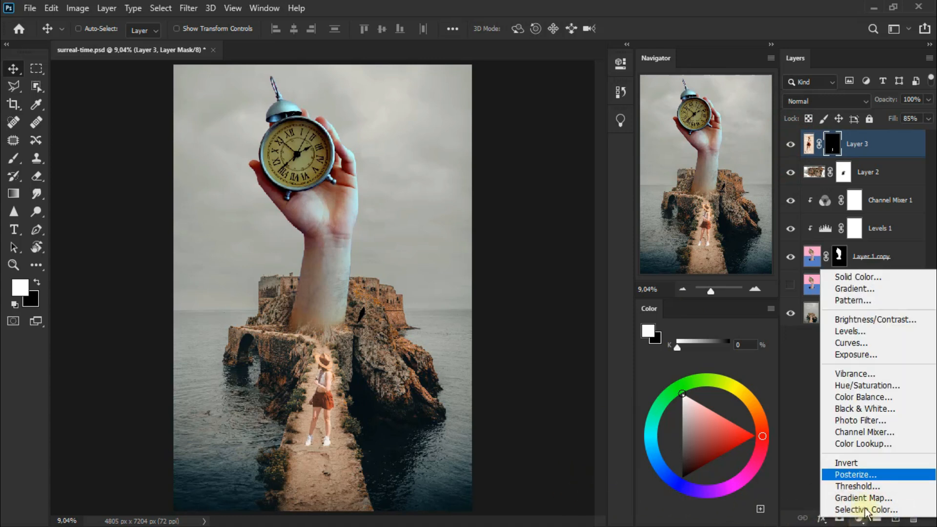
left_click(899, 320)
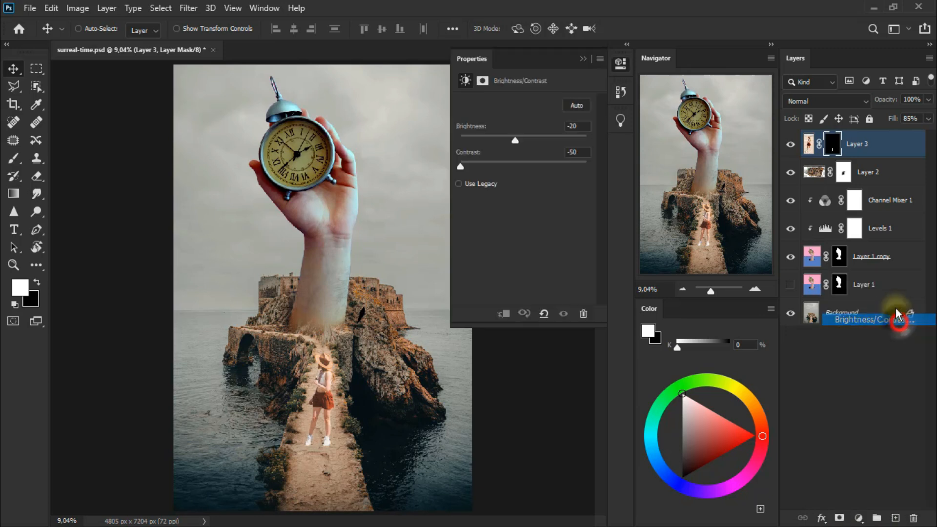
left_click(503, 315)
Step: Set the clipped adjustment's brightness to -20 and contrast to -50, and compare the girl with and without it
left_click_drag(524, 142, 520, 143)
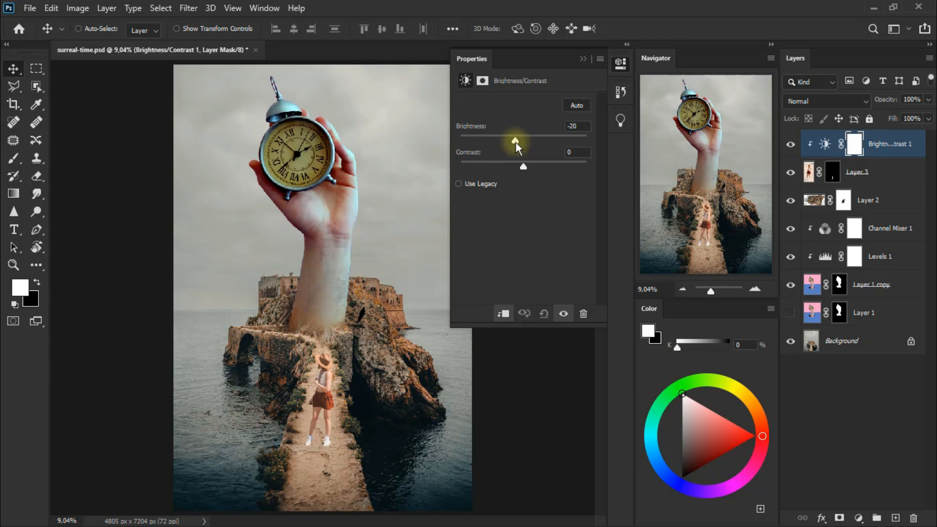
left_click_drag(523, 168, 473, 165)
left_click(582, 62)
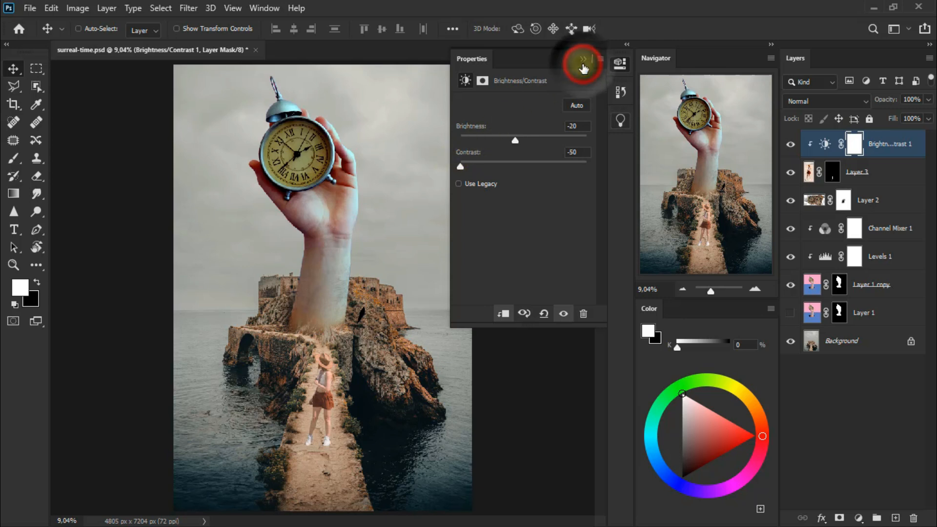
left_click(583, 61)
left_click(790, 144)
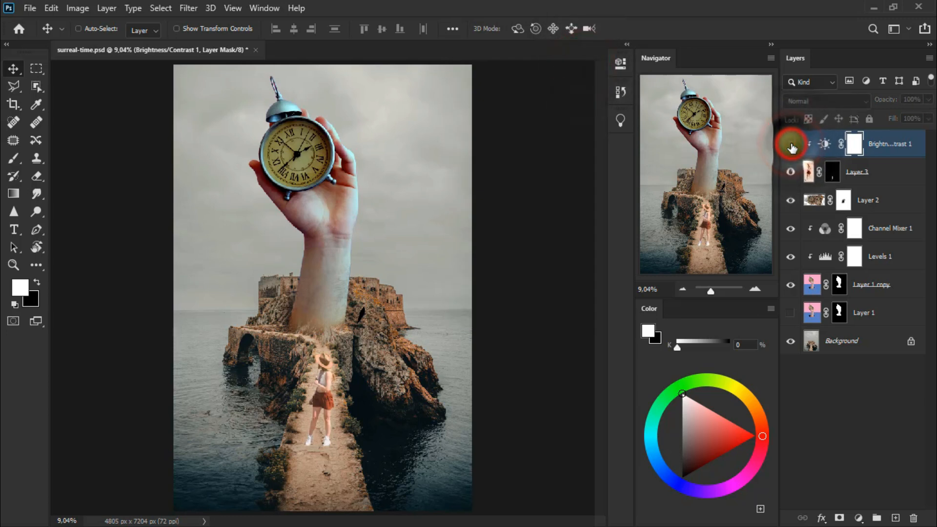
left_click(791, 145)
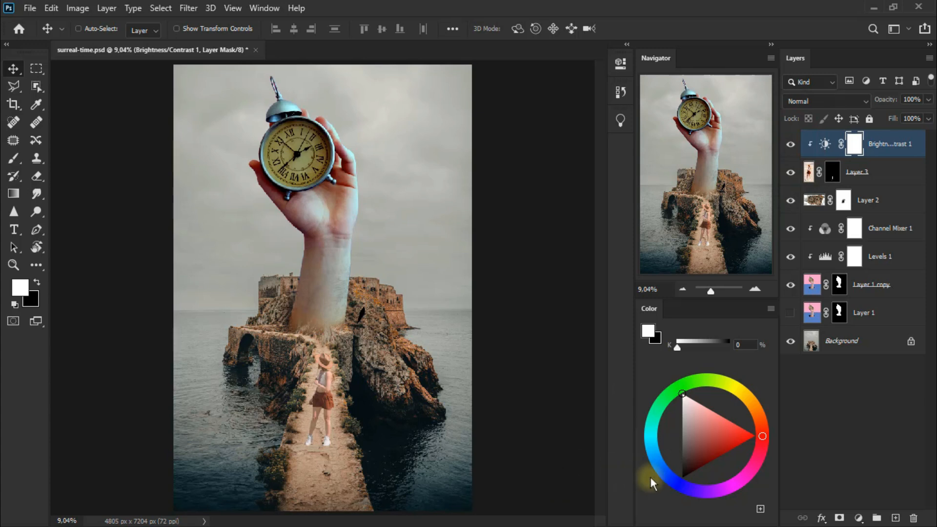
Step: Add an unclipped Brightness/Contrast adjustment over the whole composite with brightness -26 and strongly raised contrast, and compare the image with and without it
left_click(859, 518)
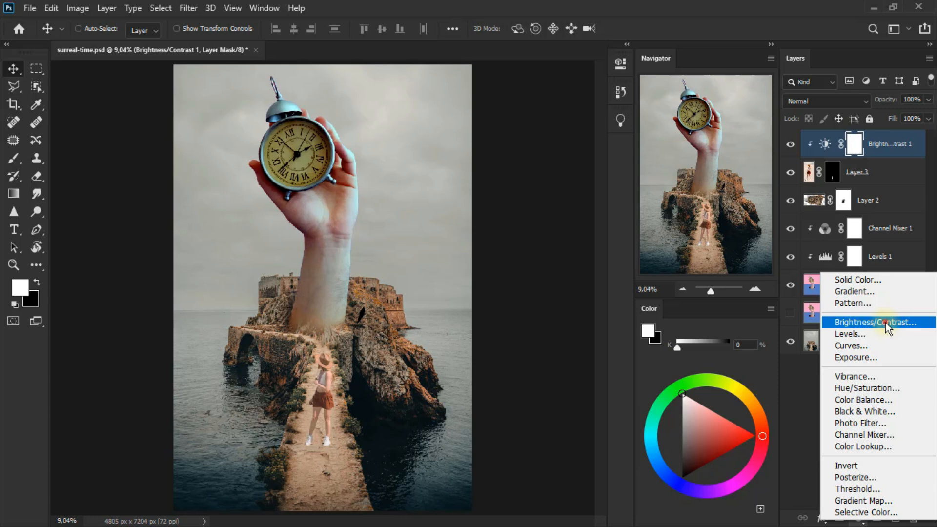
left_click(885, 322)
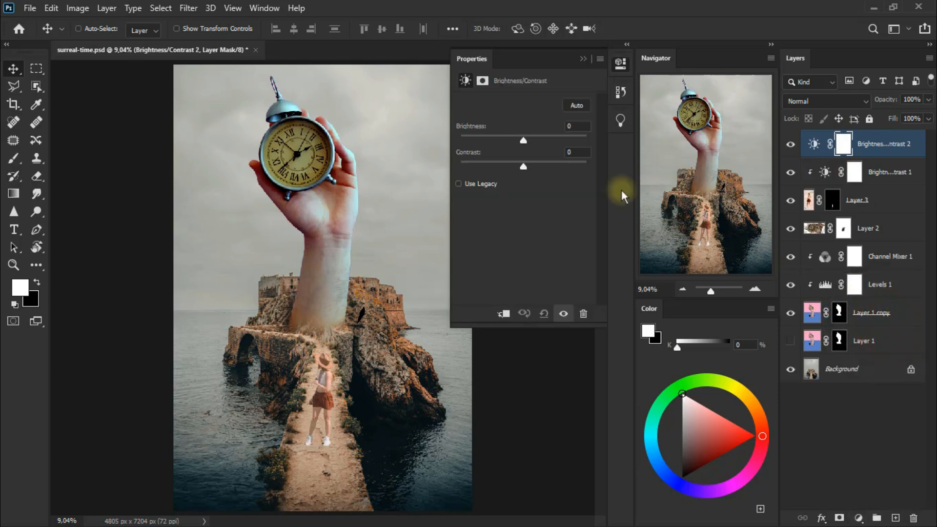
left_click_drag(524, 141, 514, 142)
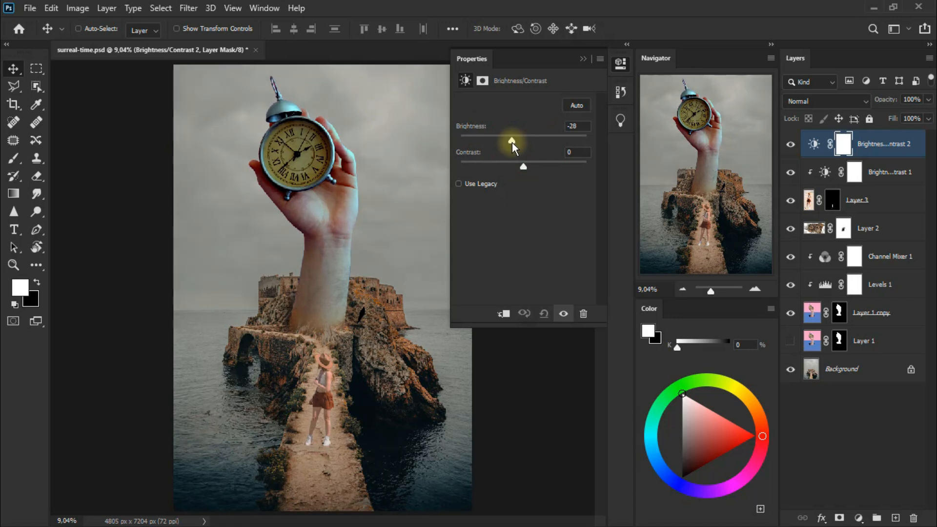
left_click_drag(523, 166, 587, 176)
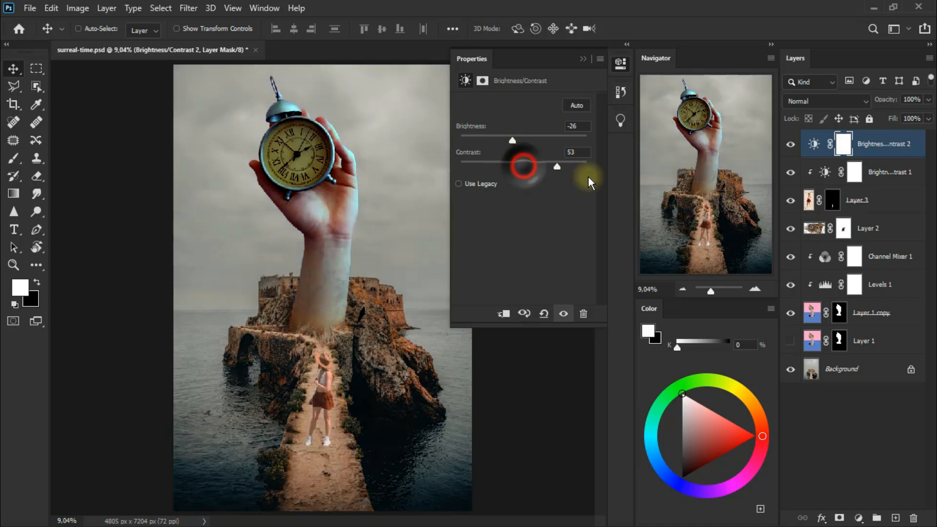
left_click(584, 61)
left_click(790, 147)
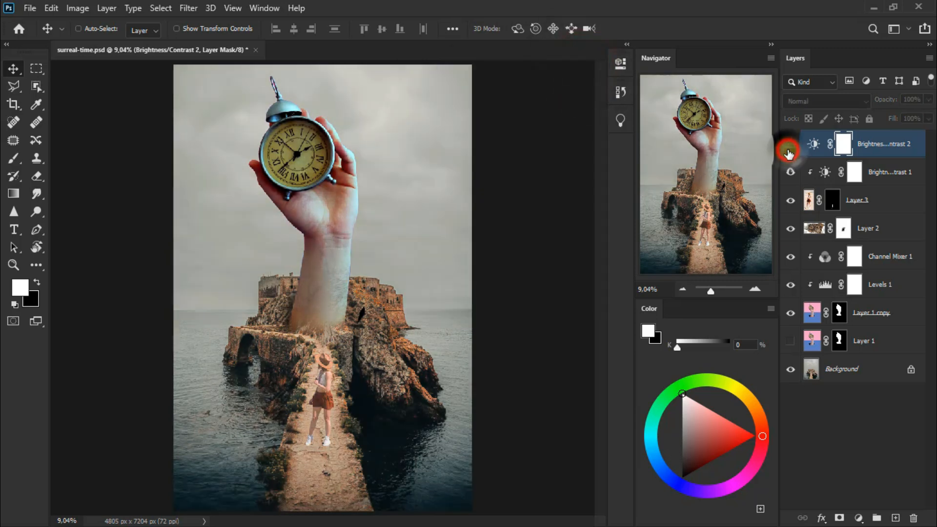
left_click(789, 152)
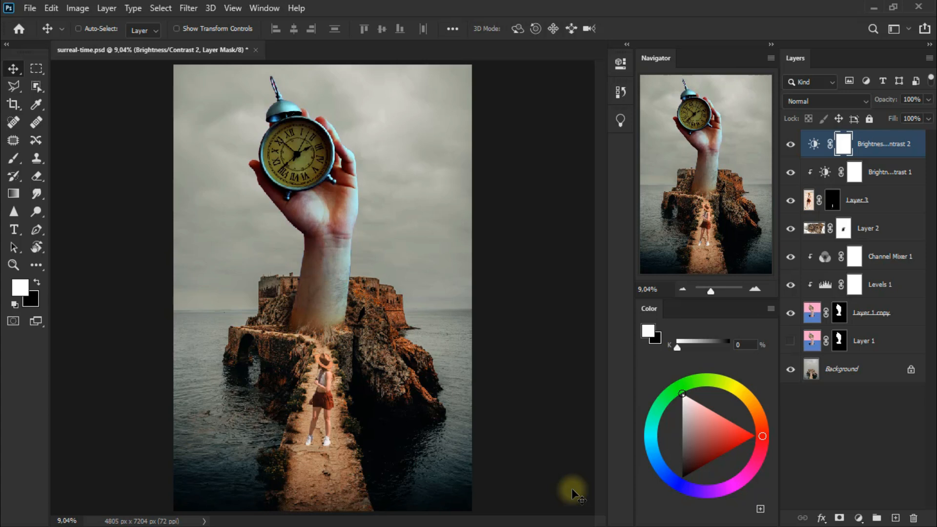
Step: Add a Color Lookup adjustment layer on top with the FoggyNight.3DL 3D LUT and compare the image with and without it
left_click(859, 518)
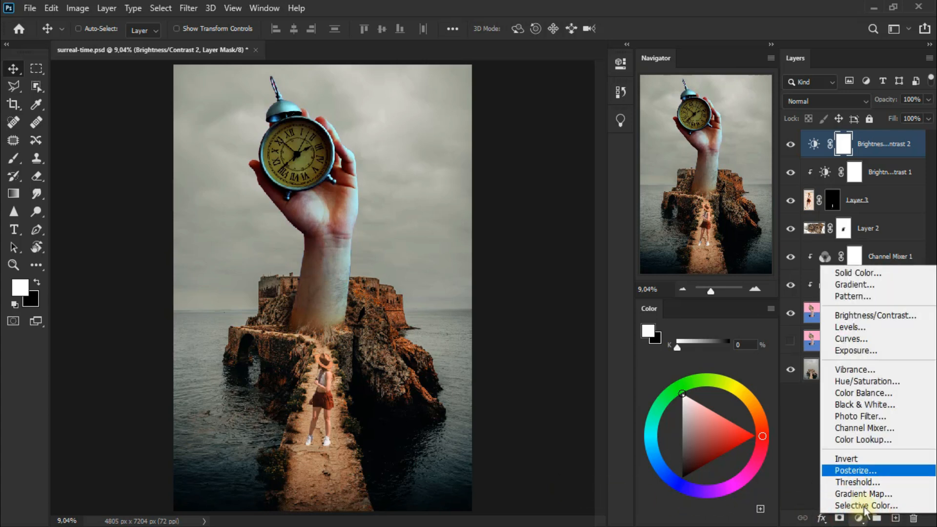
left_click(888, 442)
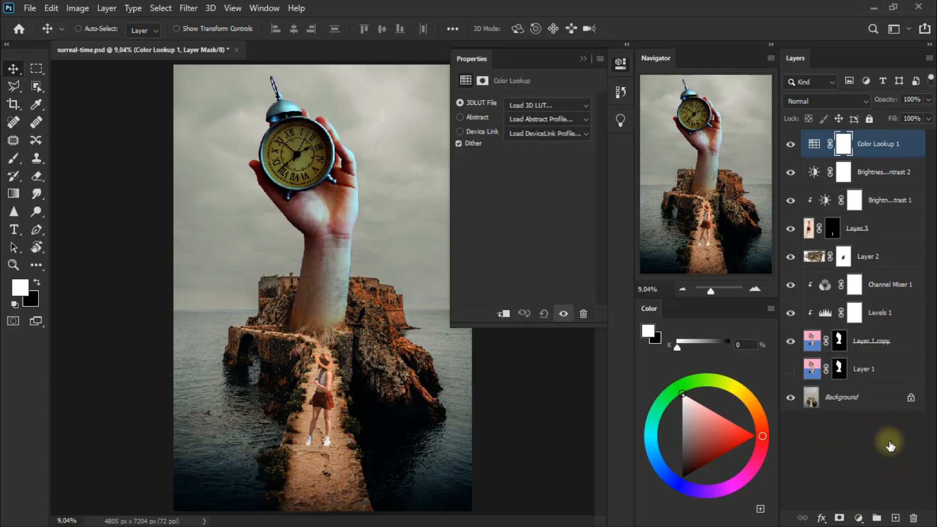
left_click(564, 105)
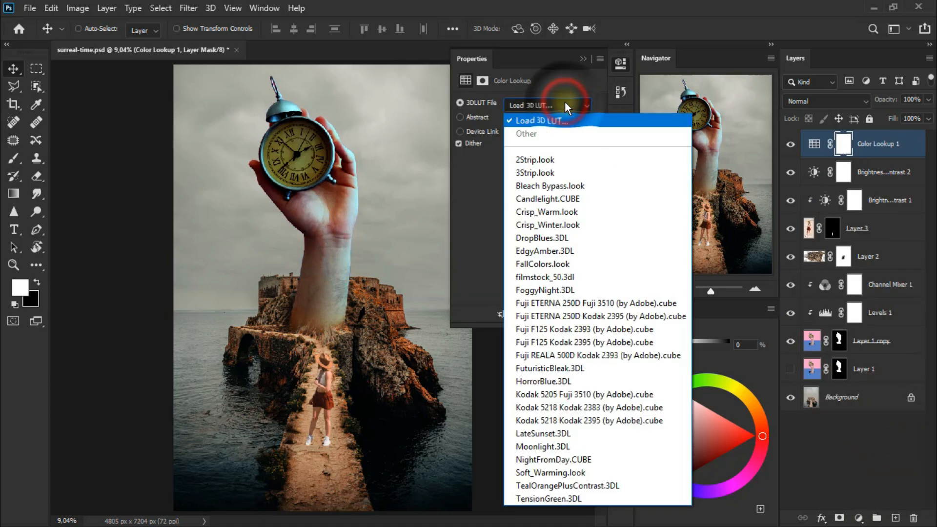
left_click(589, 288)
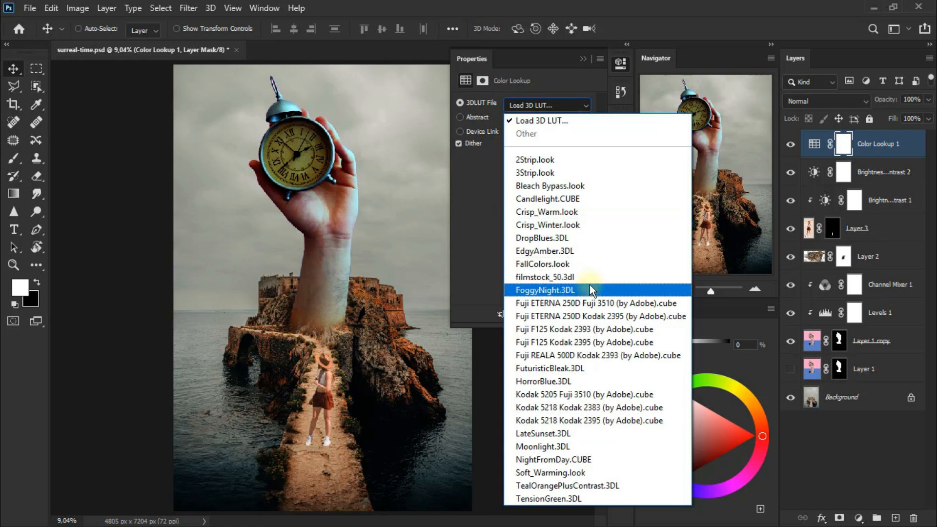
left_click(589, 285)
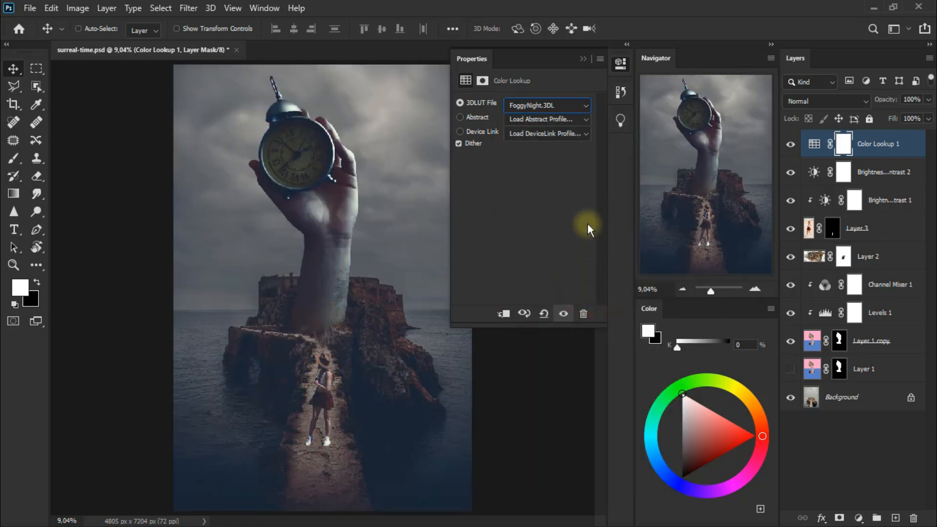
left_click(583, 58)
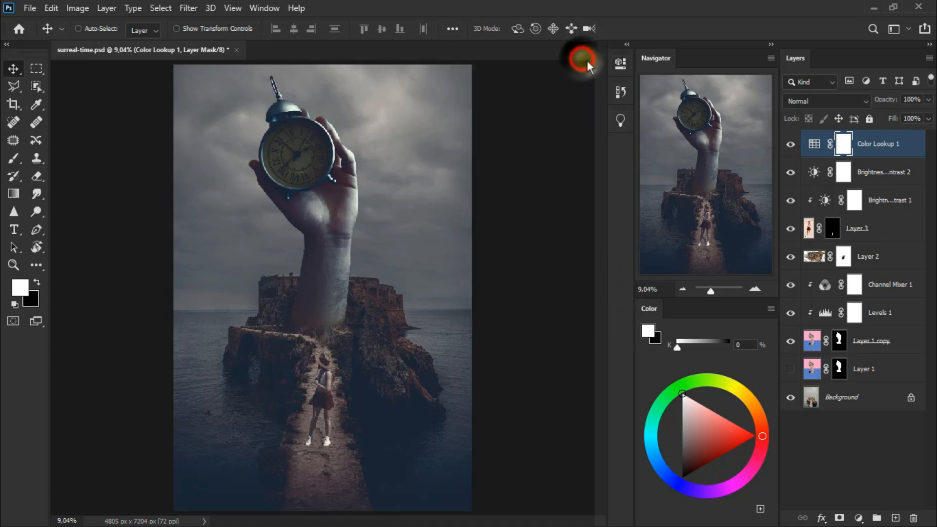
left_click(790, 145)
left_click(791, 145)
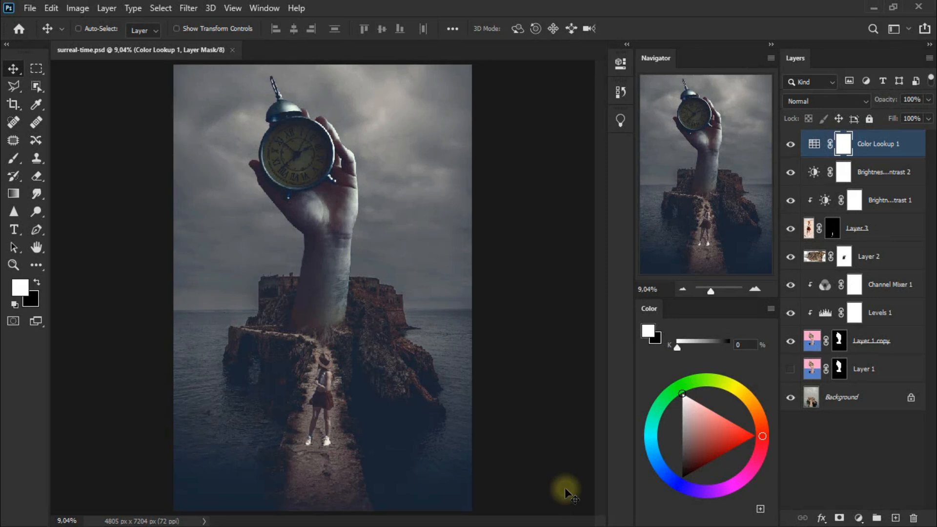
Step: Add a new empty layer above the Color Lookup adjustment and set the foreground color to ffda58
key("d")
left_click(895, 518)
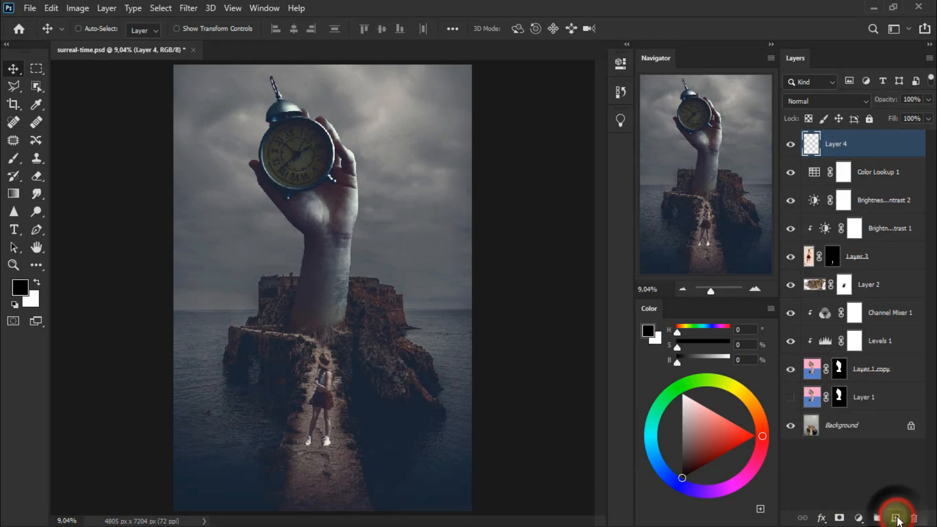
left_click(20, 288)
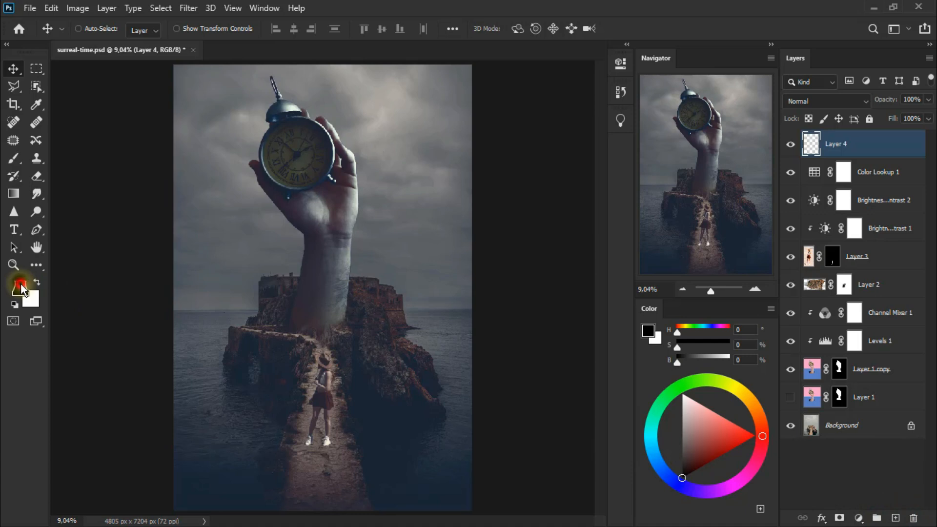
type("ffda58")
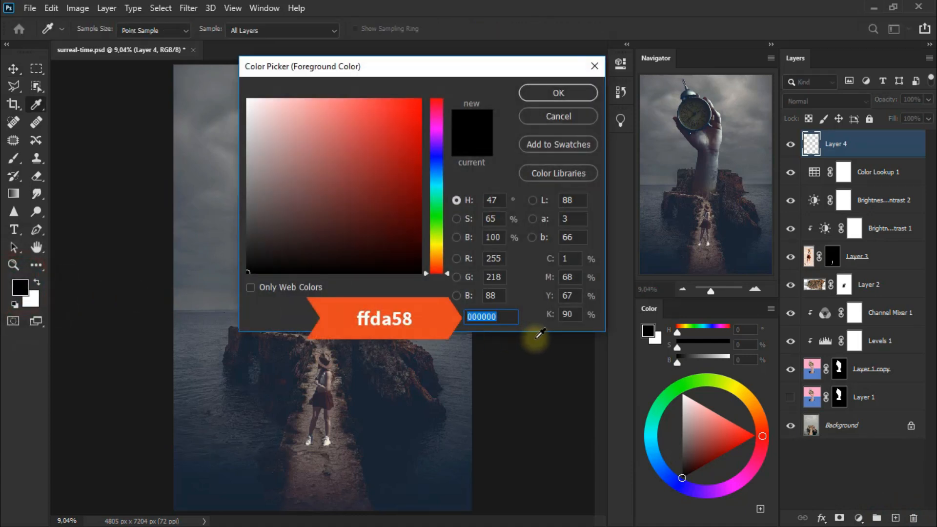
left_click(586, 96)
Step: Draw a filled yellow ellipse on the new layer with the Ellipse Tool and move it over the clock
left_click(37, 264)
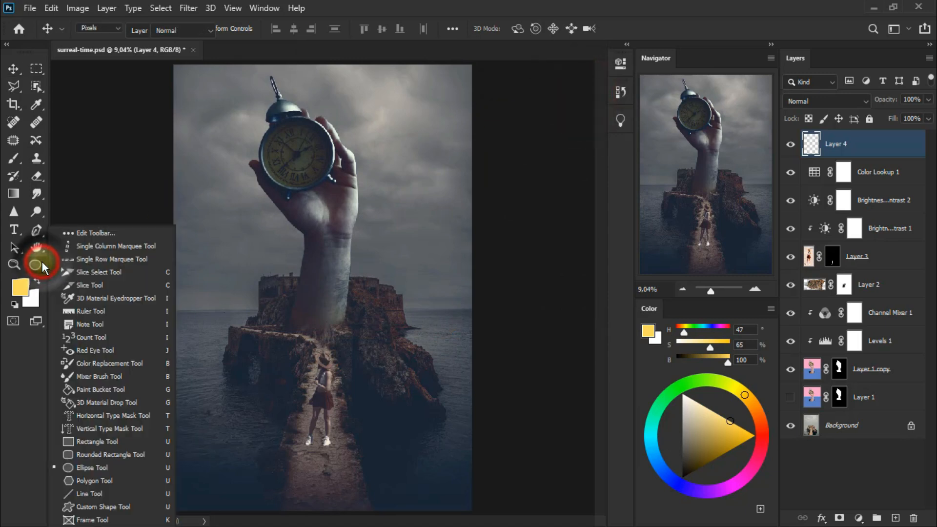
left_click(144, 467)
left_click_drag(292, 168, 425, 242)
left_click(11, 71)
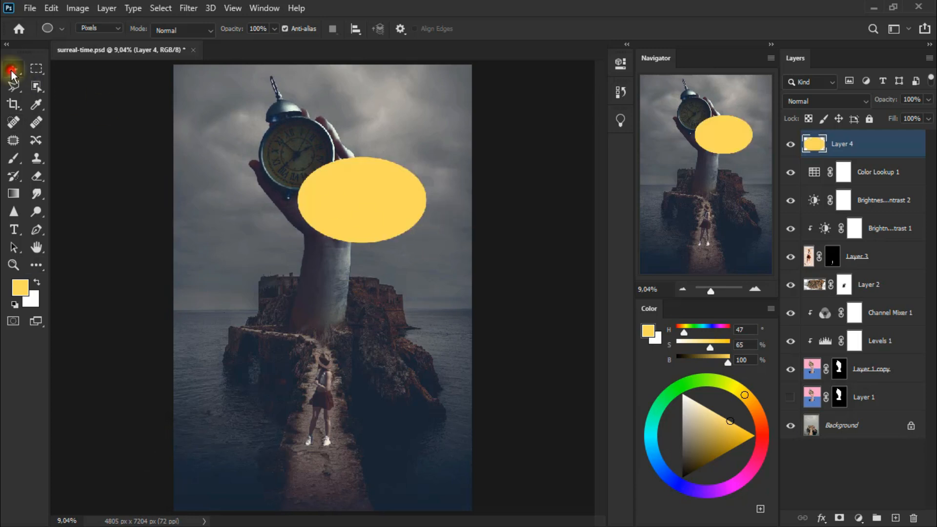
left_click_drag(387, 207, 321, 152)
Step: Free-transform the ellipse to about 220.65% width and 154.08% height so it spans the upper part of the canvas
key("ctrl+t")
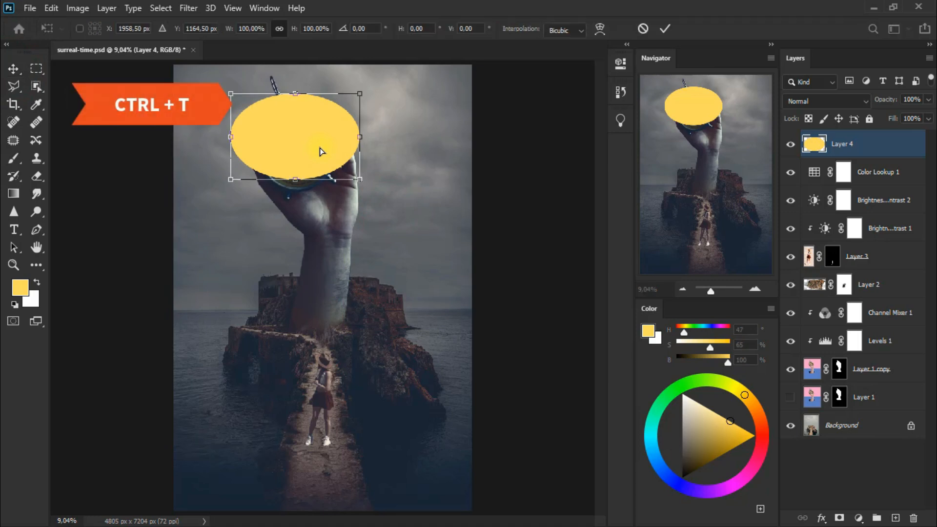
left_click_drag(296, 95, 295, 75)
left_click(281, 30)
left_click_drag(373, 128, 457, 122)
left_click_drag(340, 76, 340, 65)
left_click_drag(218, 121, 175, 127)
left_click_drag(460, 124, 468, 125)
left_click_drag(177, 123, 184, 123)
left_click_drag(322, 180, 326, 198)
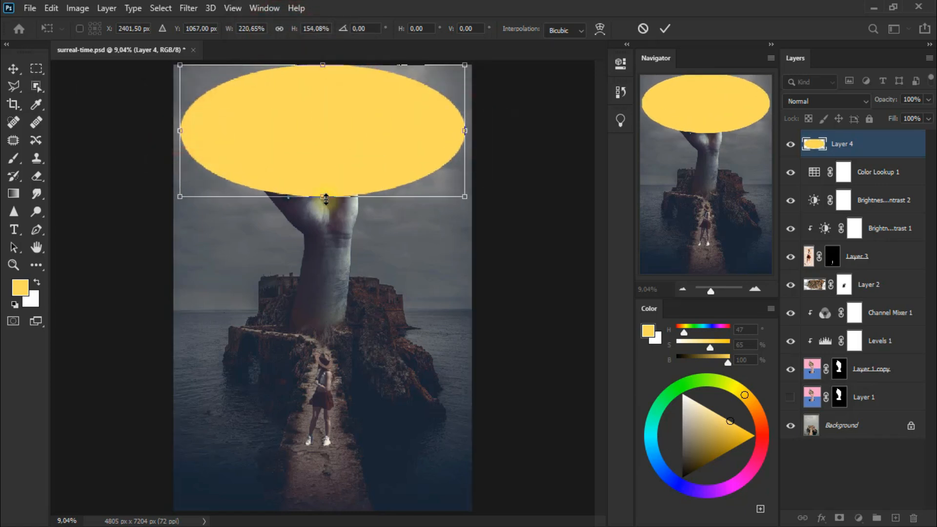
left_click(13, 69)
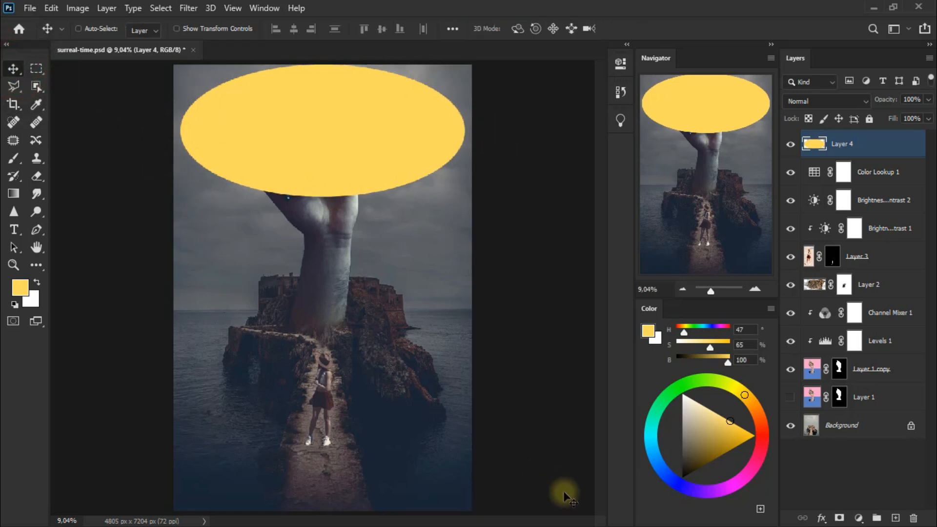
Step: Convert the ellipse layer to a smart object and apply a Gaussian Blur with a radius of 424.3 pixels
right_click(870, 142)
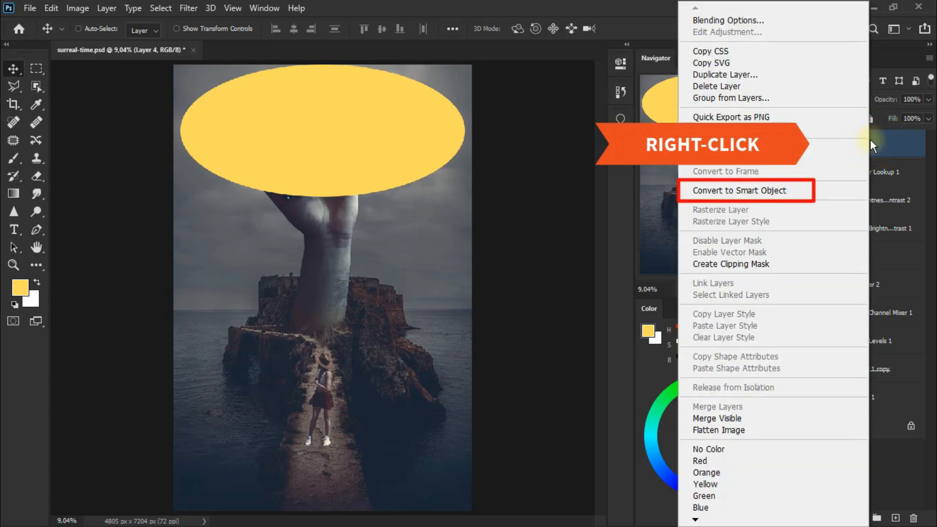
left_click(806, 191)
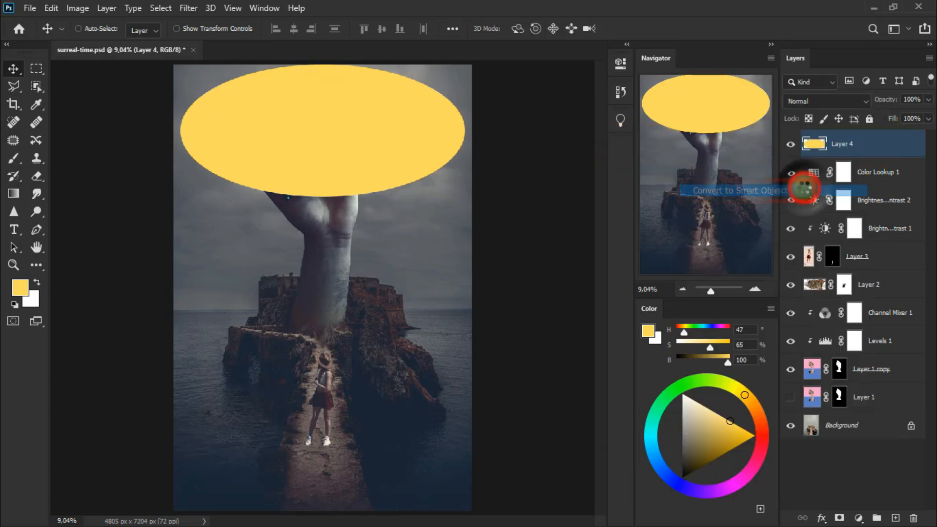
left_click(188, 8)
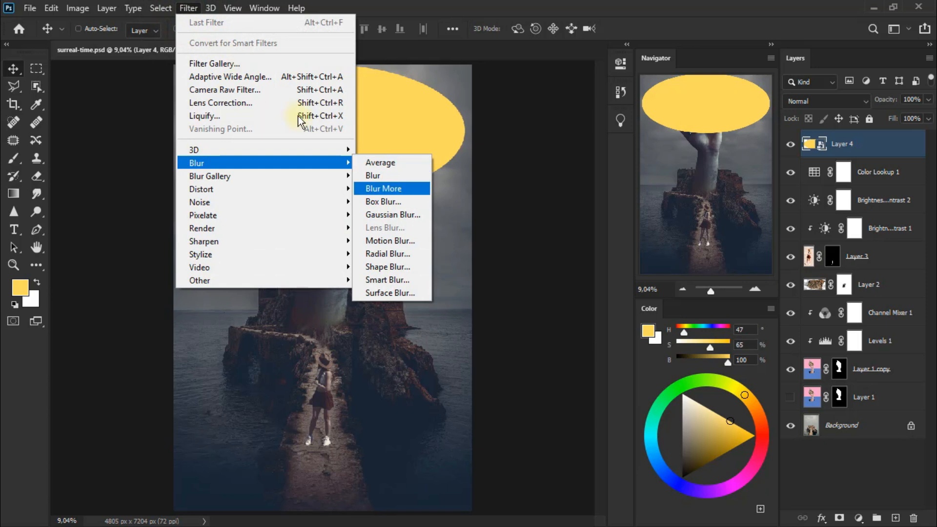
left_click(408, 219)
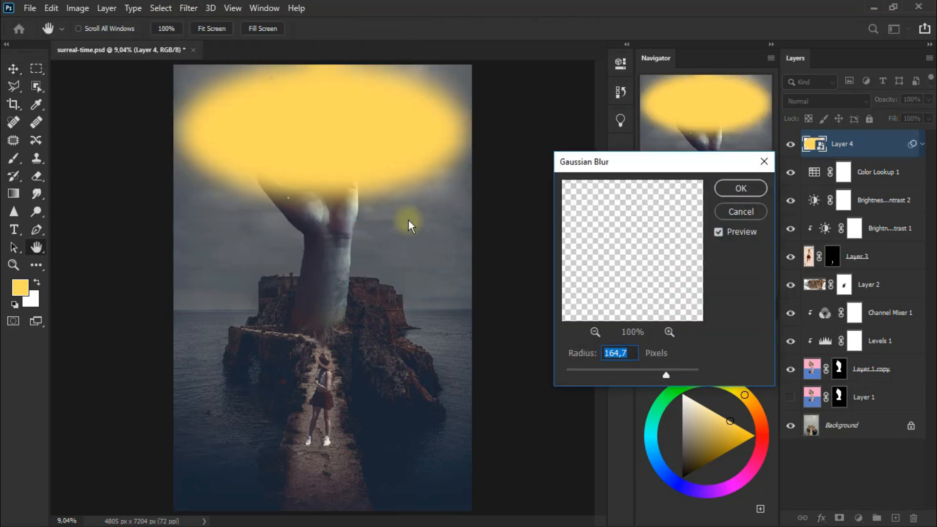
left_click_drag(671, 376, 676, 375)
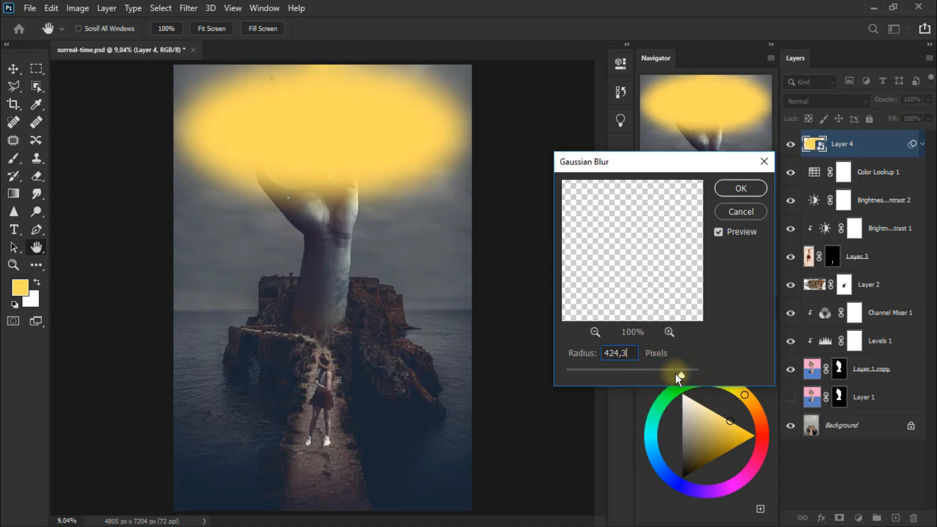
left_click(746, 189)
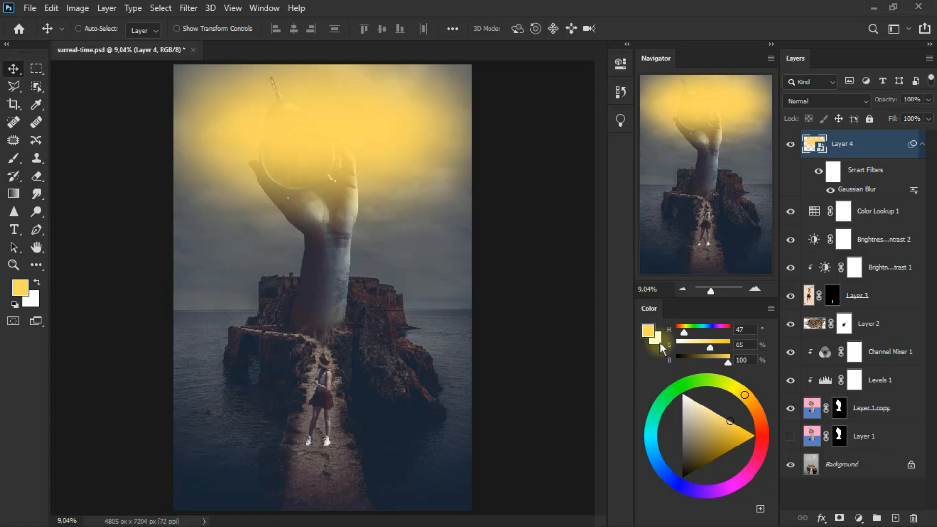
Step: Set the blurred ellipse layer to Overlay at 58% opacity and compare the image with and without it
left_click(809, 100)
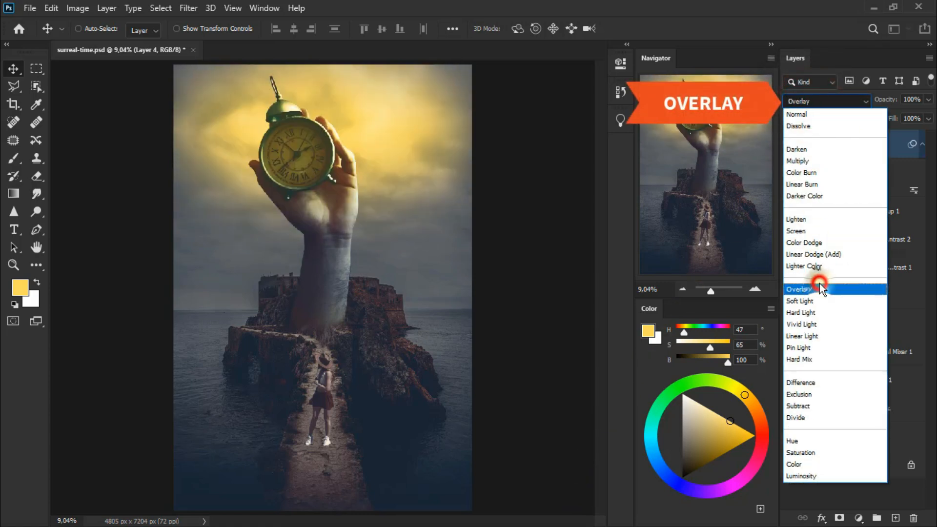
left_click(837, 289)
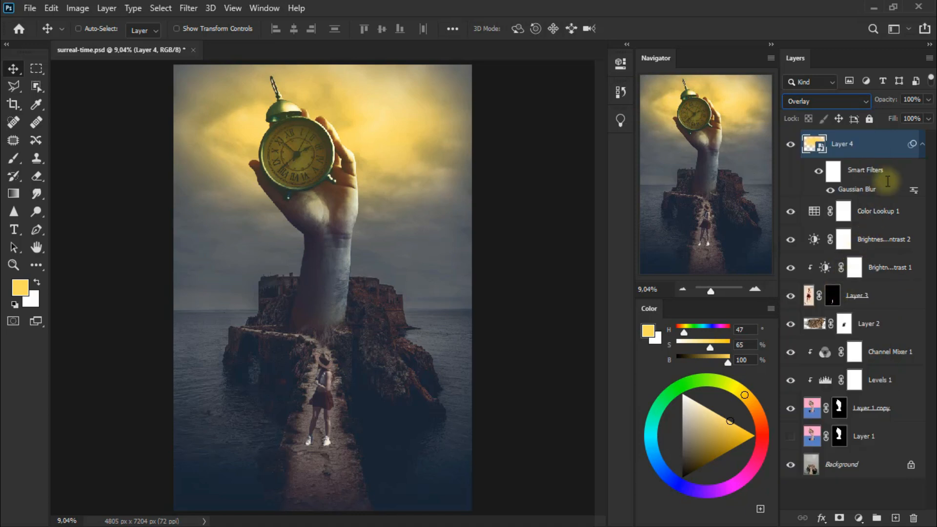
left_click(928, 99)
left_click_drag(927, 117, 899, 115)
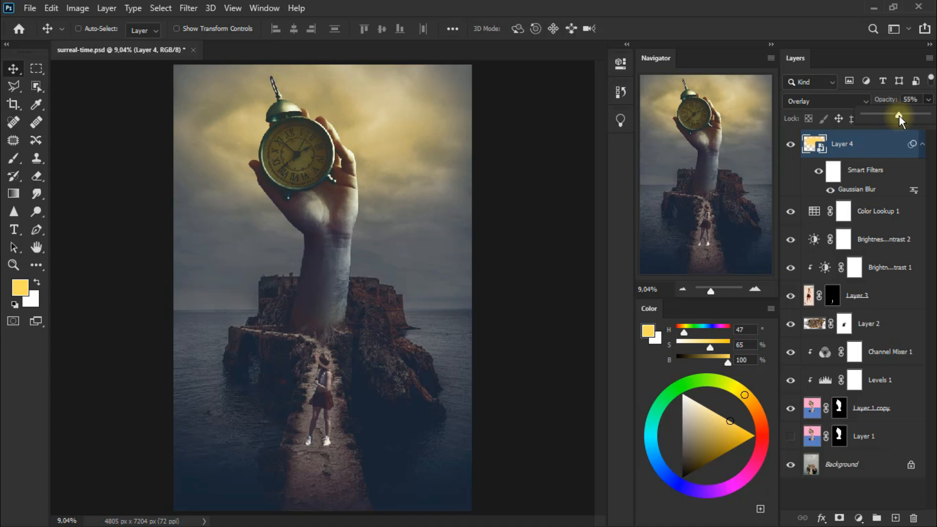
left_click(795, 142)
left_click(791, 144)
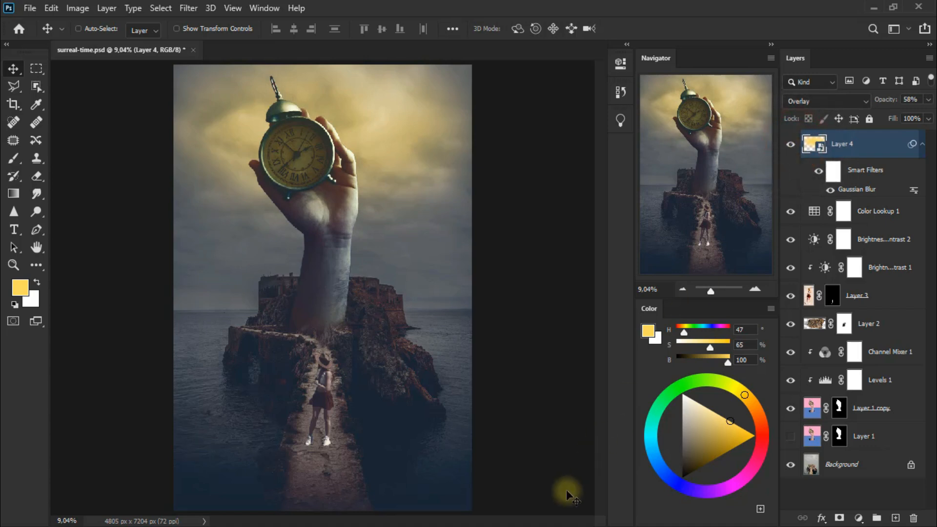
left_click(922, 144)
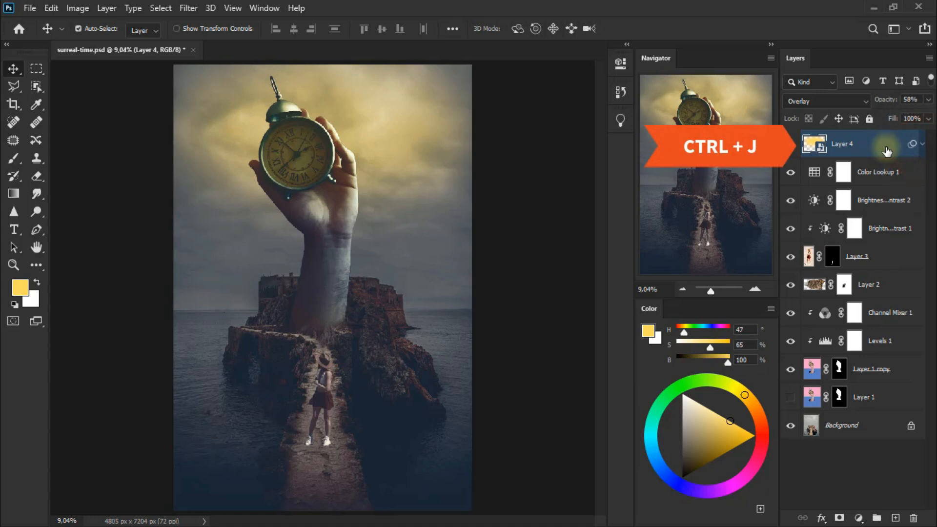
Step: Duplicate the glow layer, move the copy down over the girl and the path, and turn it upside down
key("ctrl+j")
left_click_drag(342, 124, 345, 400)
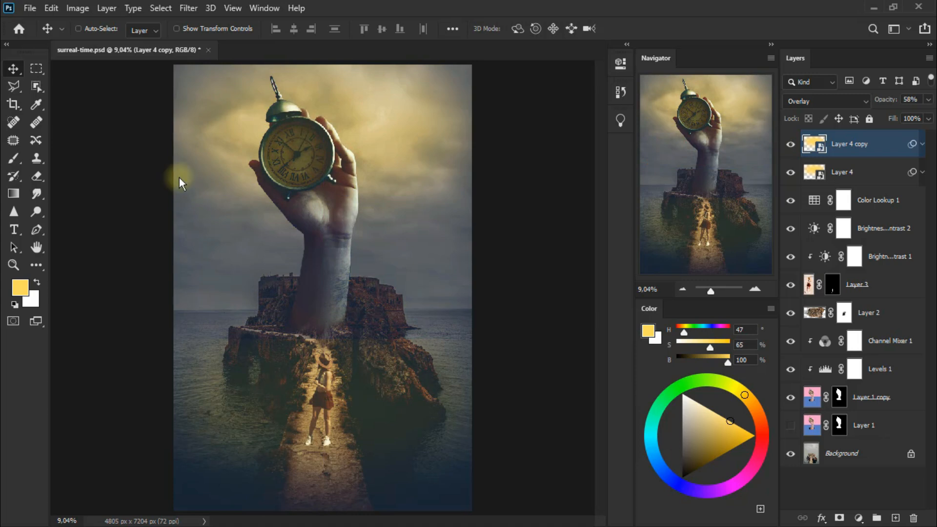
left_click(51, 8)
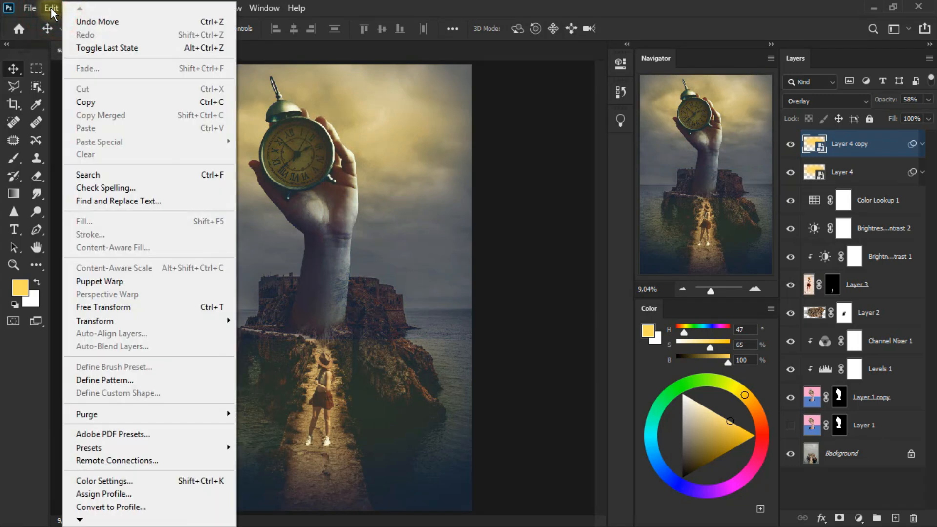
mouse_move(147, 320)
left_click(318, 260)
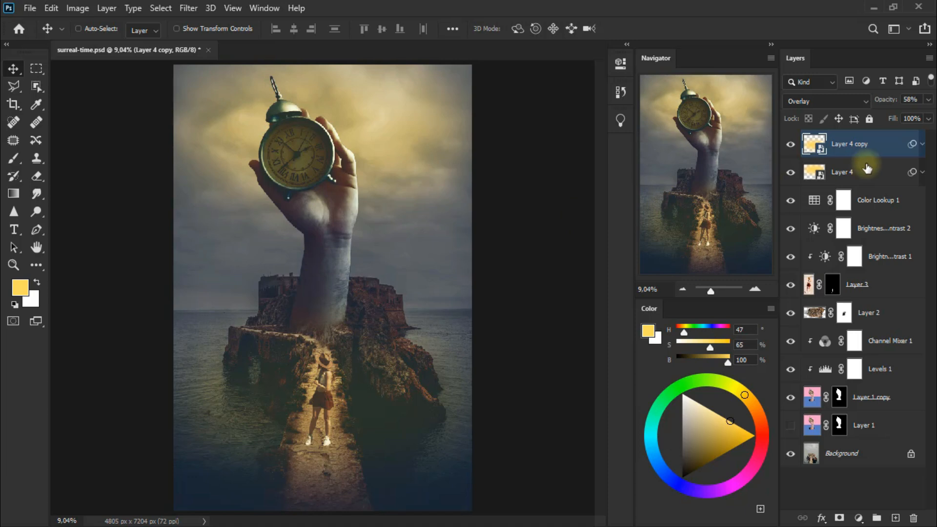
Step: Hide the smart filters of Layer 4 copy and stretch its ellipse to about 204.55% height, from the forearm to the canvas's lower edge
left_click(922, 144)
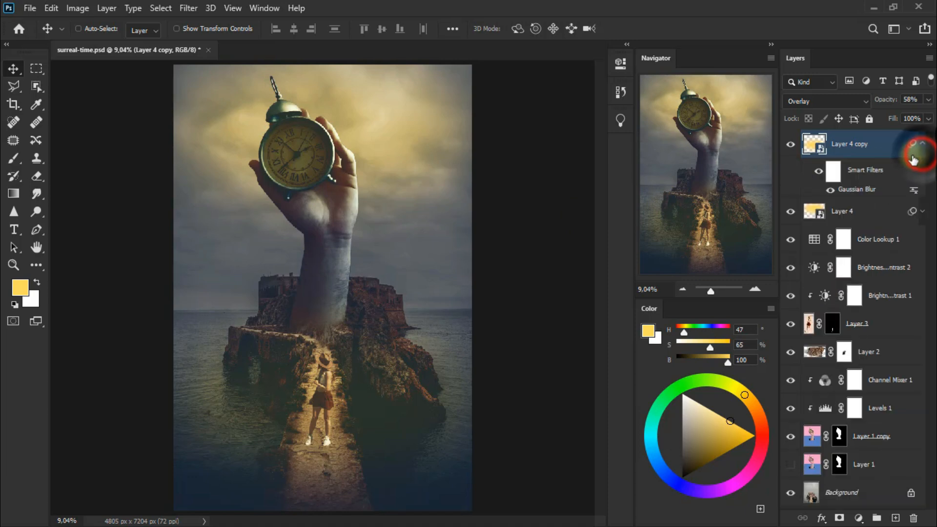
left_click(818, 173)
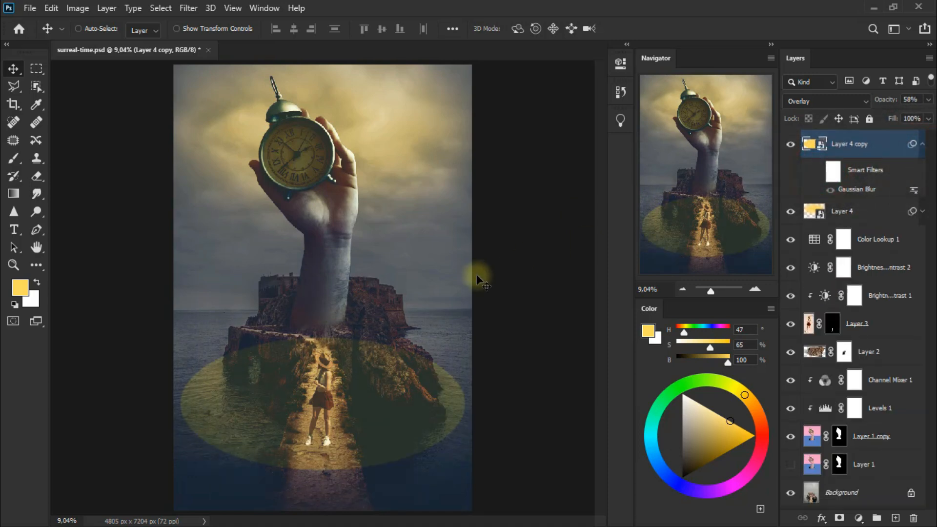
key("ctrl+t")
left_click(488, 218)
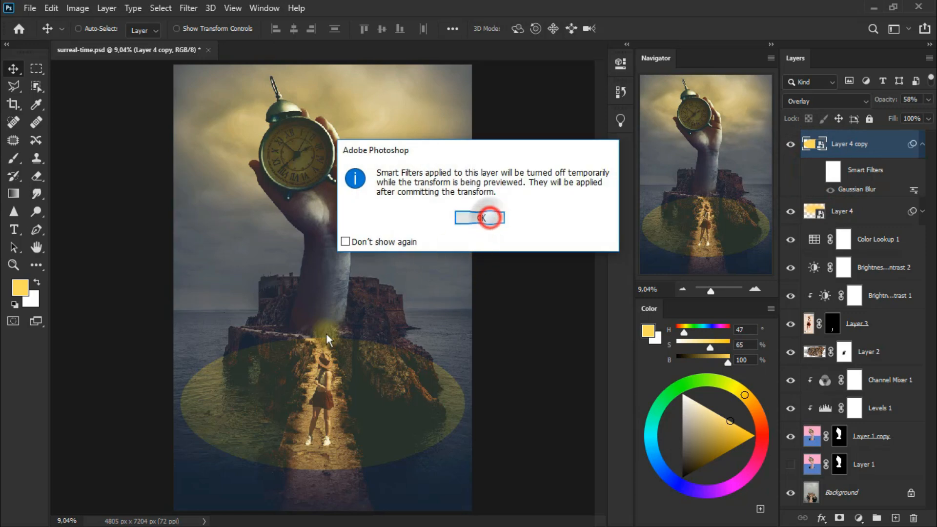
left_click_drag(324, 336, 339, 241)
left_click_drag(323, 472, 325, 512)
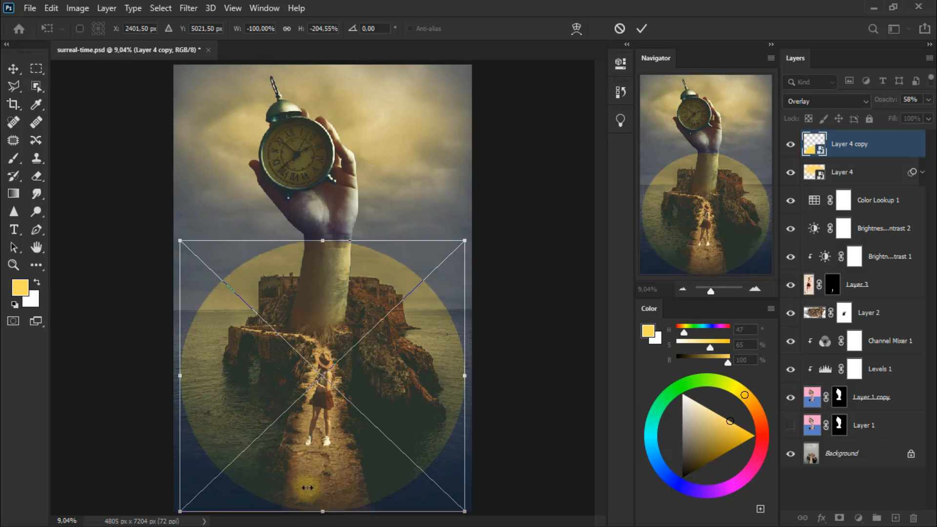
left_click(13, 70)
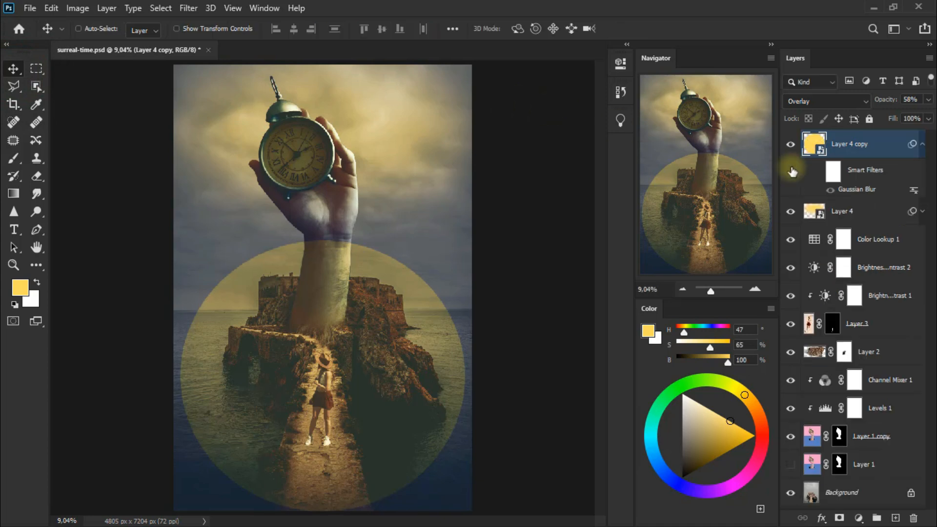
Step: Re-enable the smart filters on Layer 4 copy and compare the image with and without the lower glow
left_click(819, 176)
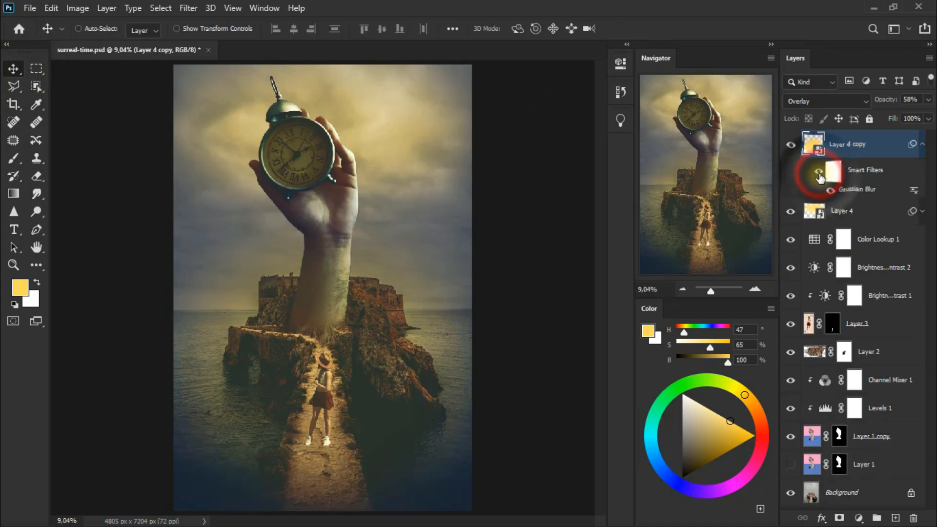
left_click(790, 145)
left_click(789, 146)
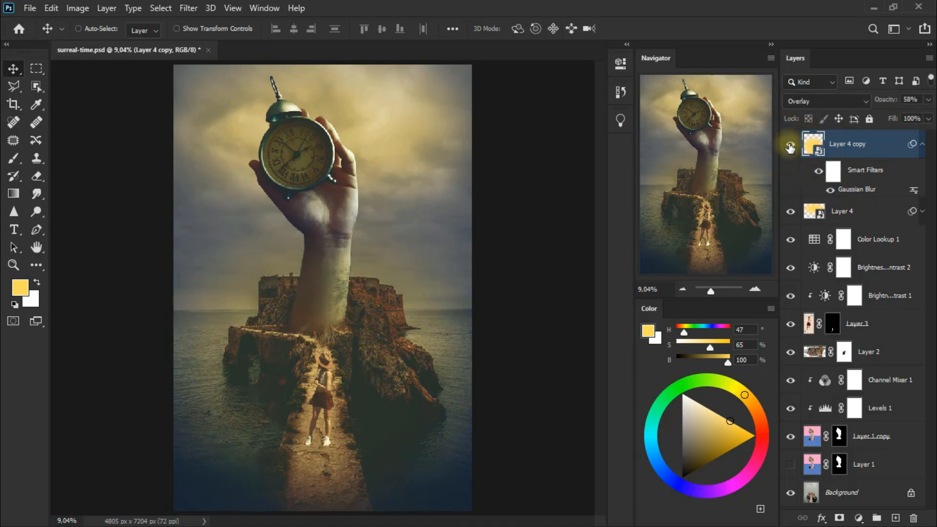
left_click(921, 144)
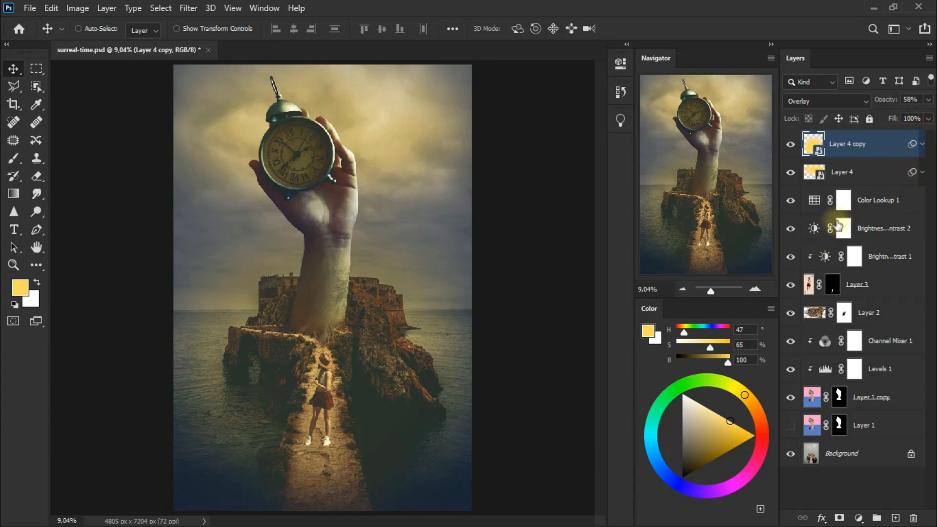
Step: Add a new empty layer directly above Layer 4 and keep the yellow foreground color
left_click(881, 180)
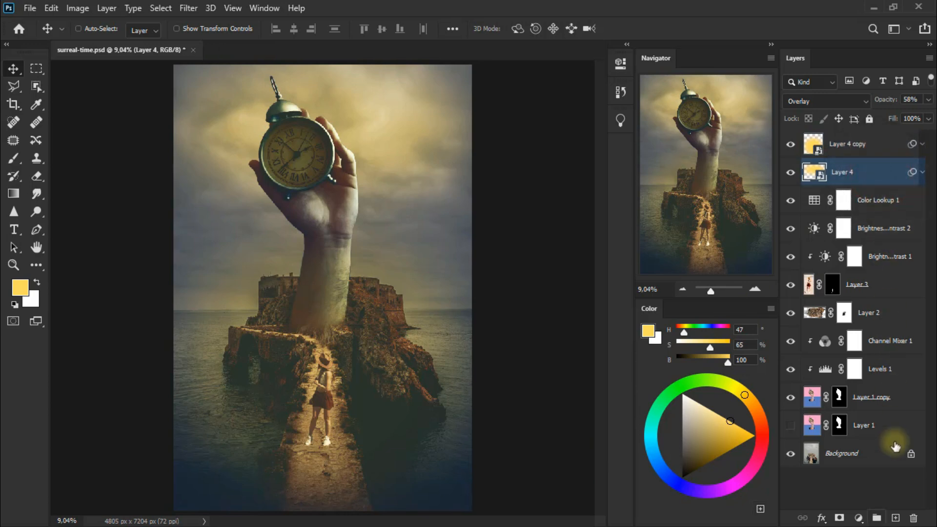
left_click(897, 519)
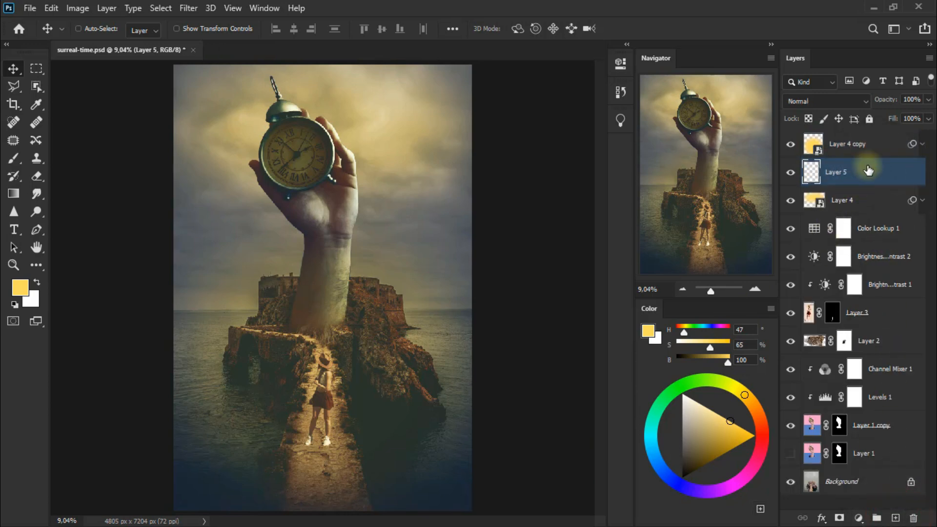
left_click(22, 288)
left_click(561, 96)
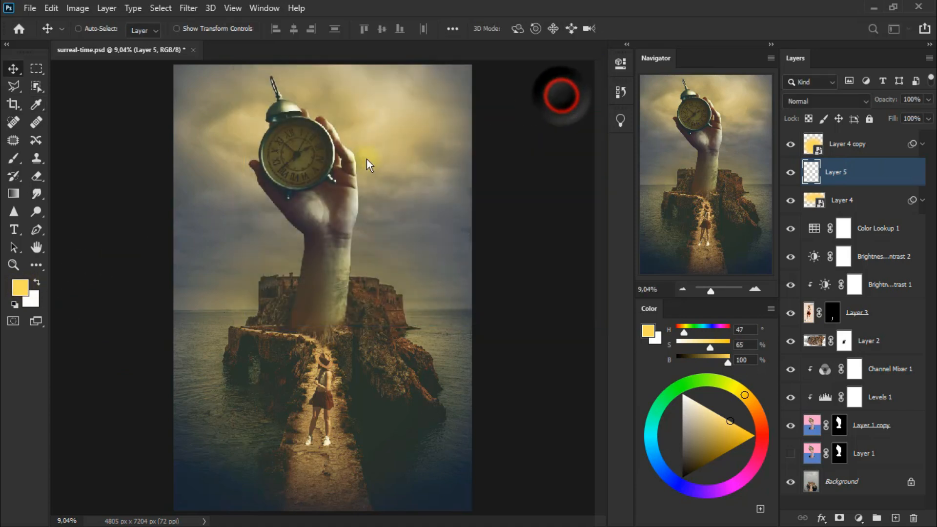
Step: Draw a filled yellow circle about the size of the clock face on the new layer with the Ellipse Tool
left_click(43, 263)
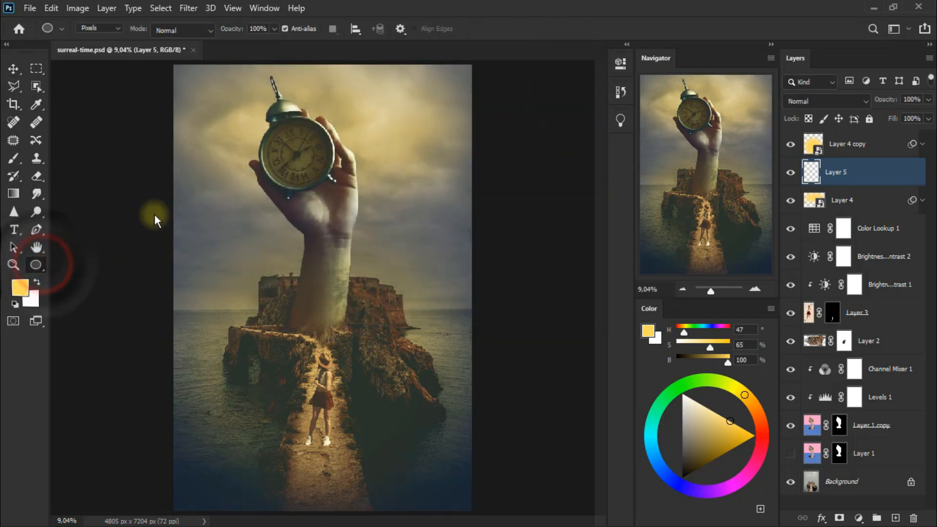
left_click(295, 154)
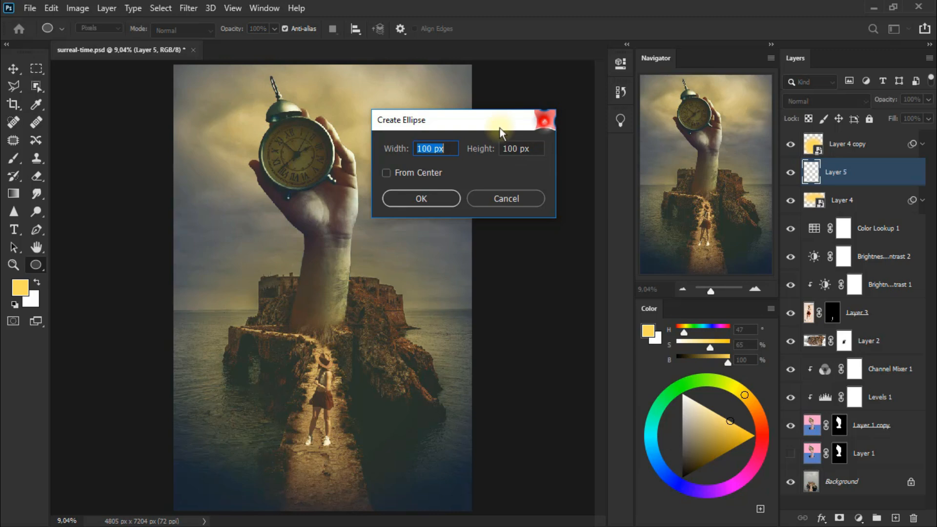
left_click(545, 119)
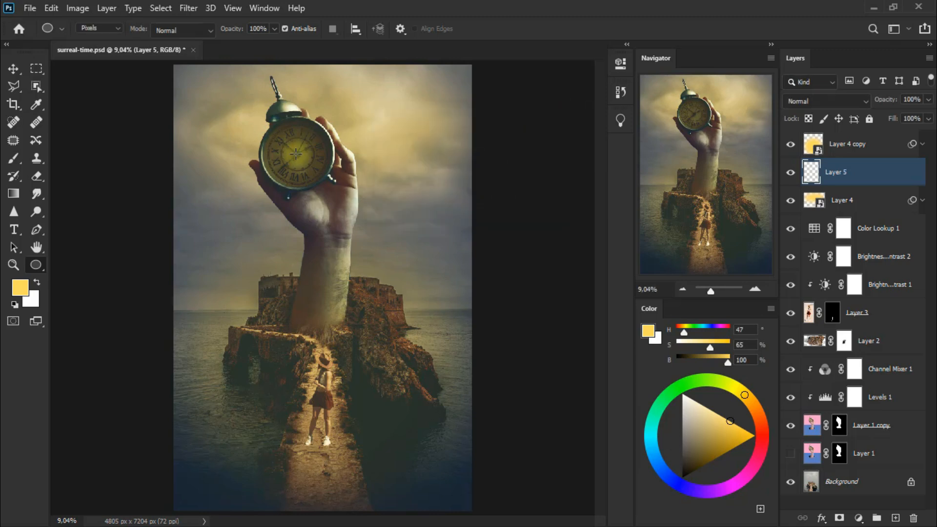
left_click_drag(295, 154, 357, 214)
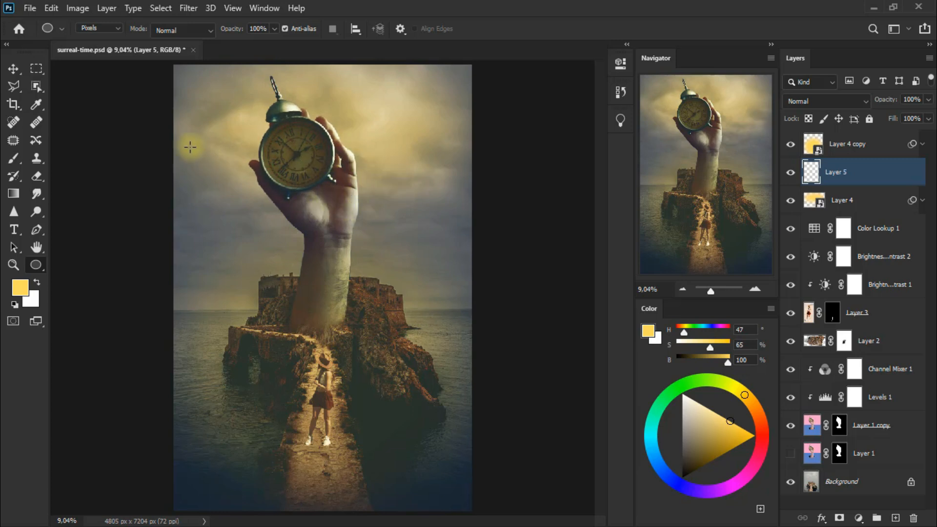
key("alt+BackSpace")
Step: Move the yellow circle onto the clock face and stretch it vertically to cover the whole dial
left_click(13, 68)
left_click_drag(331, 186, 331, 152)
key("ctrl+t")
left_click_drag(298, 124, 298, 117)
left_click_drag(298, 183, 298, 191)
left_click(13, 68)
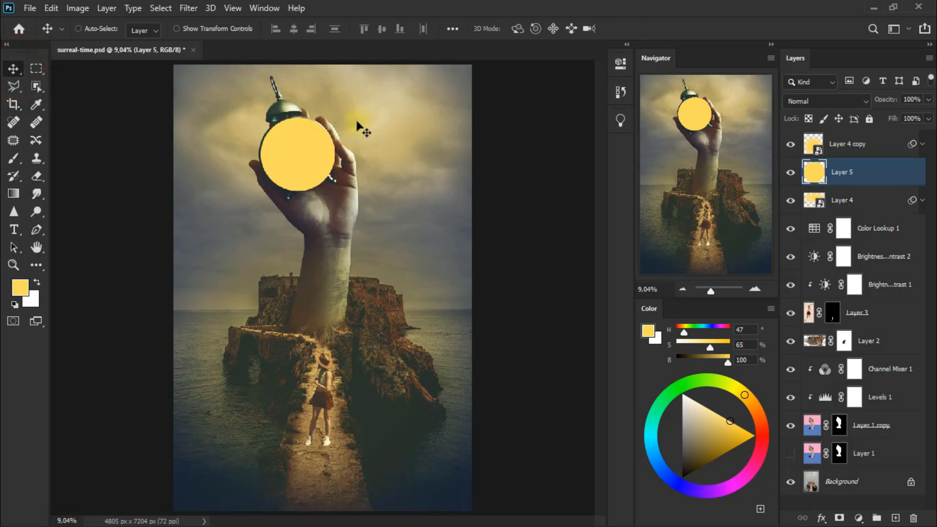
Step: Apply a Gaussian Blur with a radius of about 424 pixels to the yellow circle on Layer 5
left_click(188, 8)
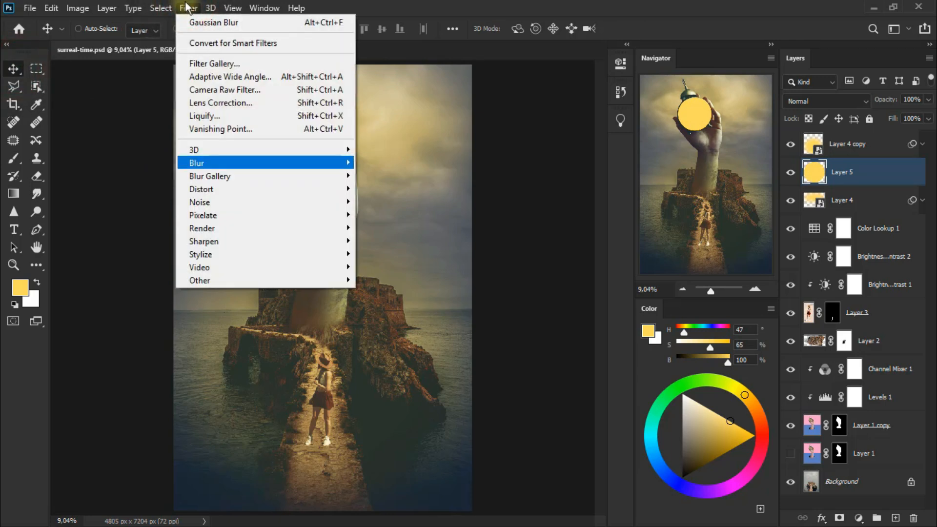
left_click(394, 214)
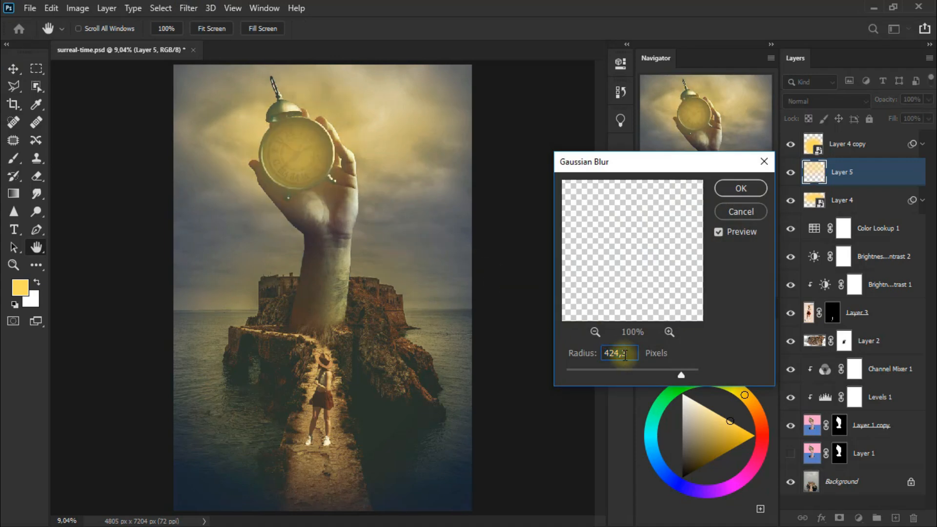
left_click(741, 188)
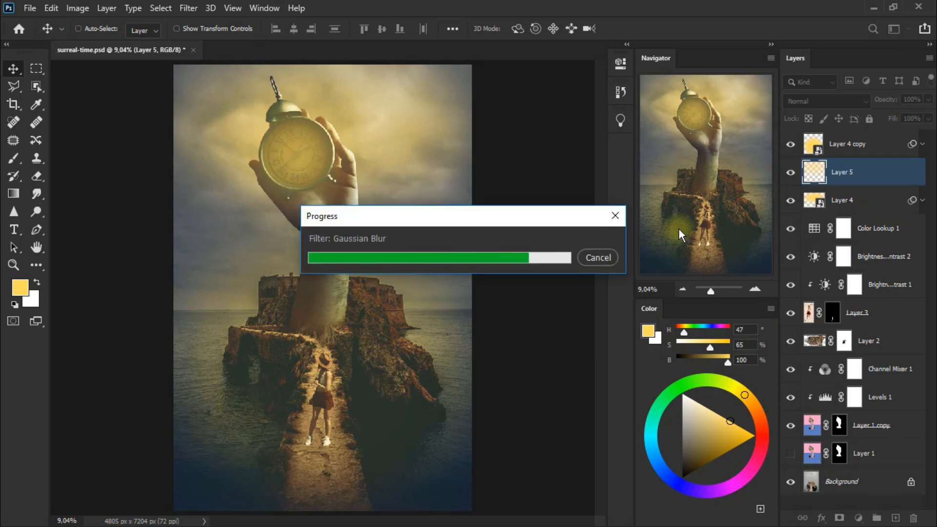
Step: Blend Layer 5 in Overlay mode at 58% opacity and compare the image with and without the clock glow
left_click(822, 101)
left_click(833, 288)
left_click_drag(929, 100, 902, 116)
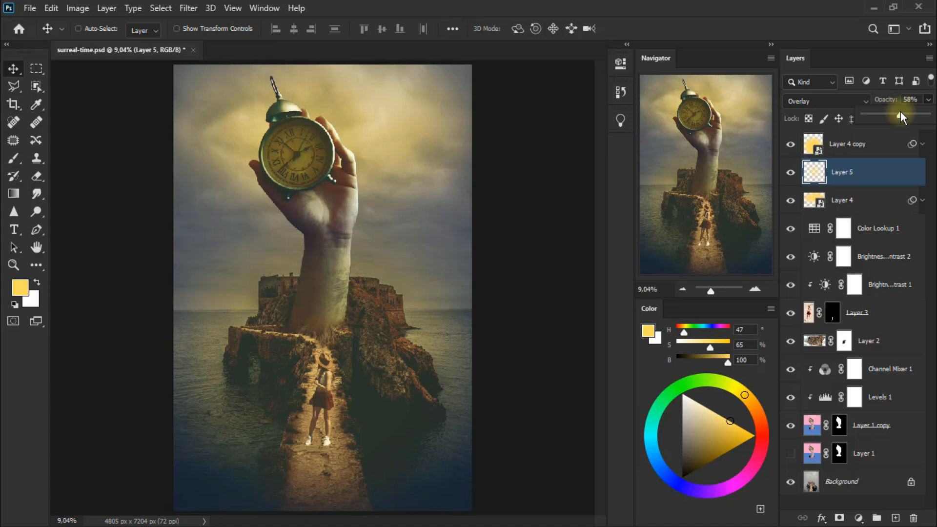
left_click(791, 172)
left_click(791, 172)
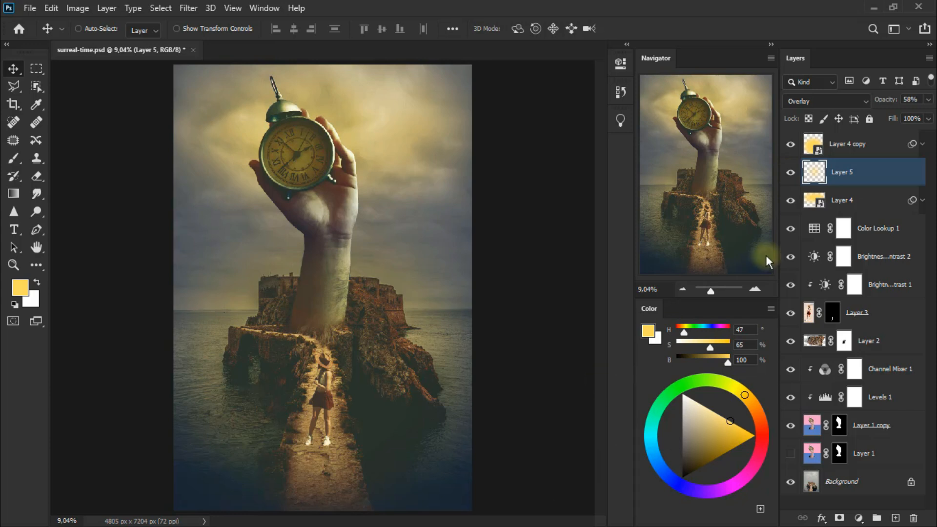
Step: Duplicate Layer 5 twice, set the topmost copy to Soft Light and check its effect on the clock
key("ctrl+j")
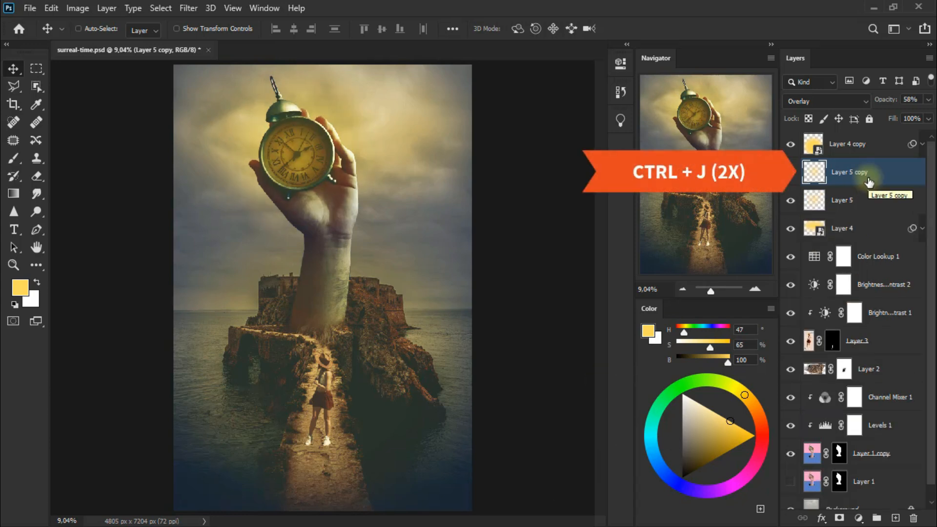
key("ctrl+j")
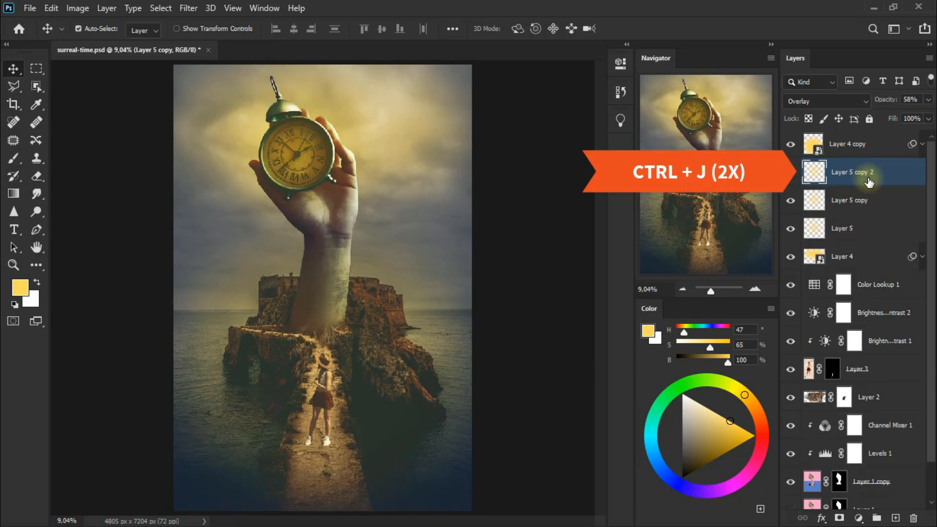
left_click(824, 101)
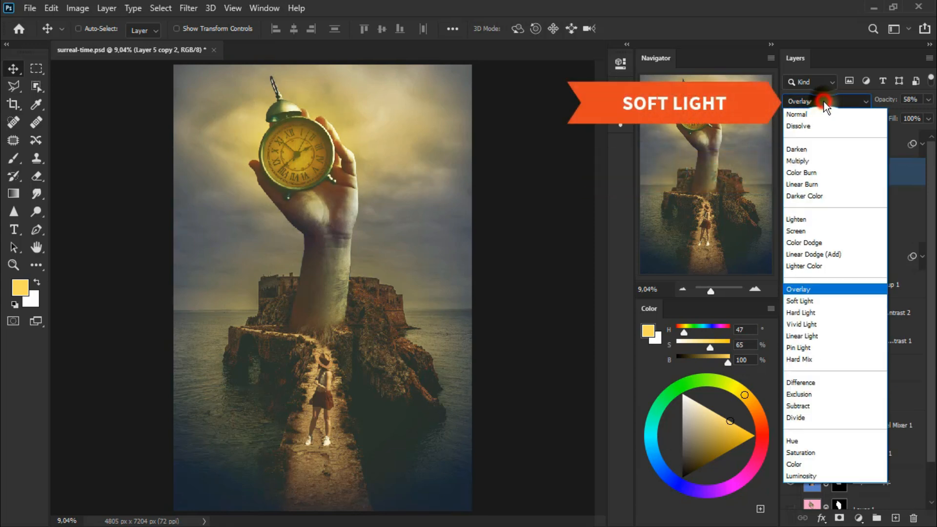
left_click(836, 300)
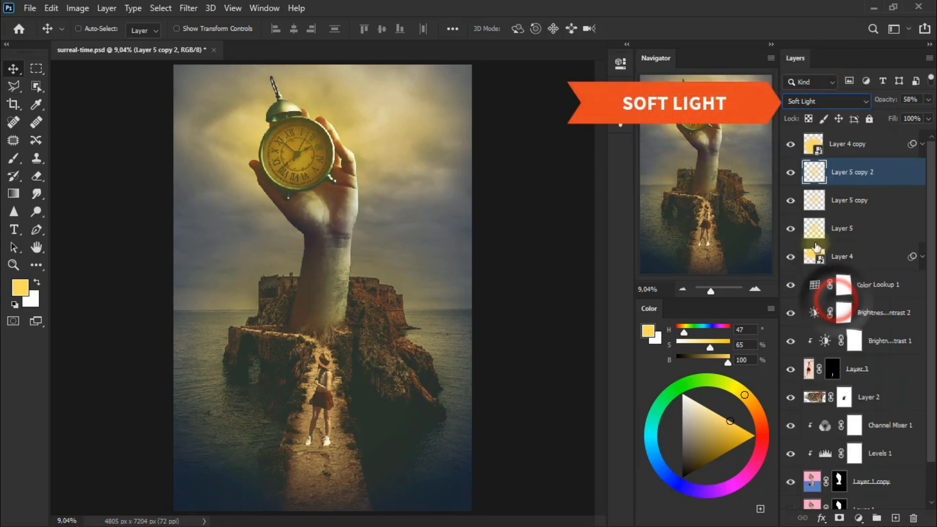
left_click(790, 172)
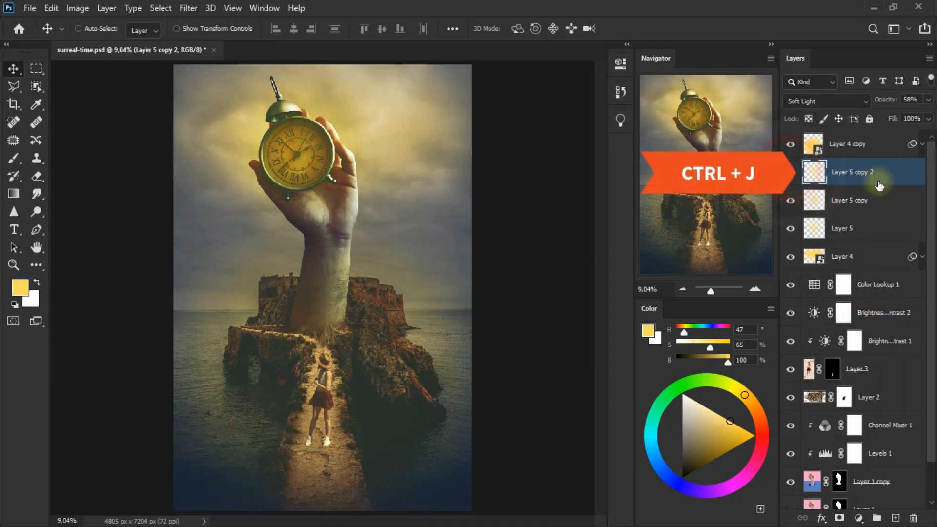
Step: Duplicate Layer 5 copy 2, keep the new copy in Soft Light and compare the clock with and without it
key("ctrl+j")
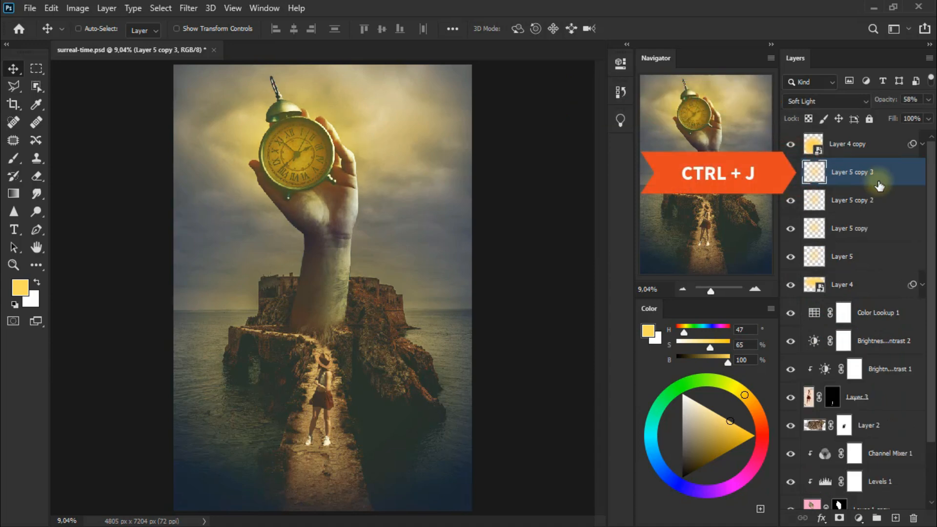
left_click(790, 172)
left_click(818, 101)
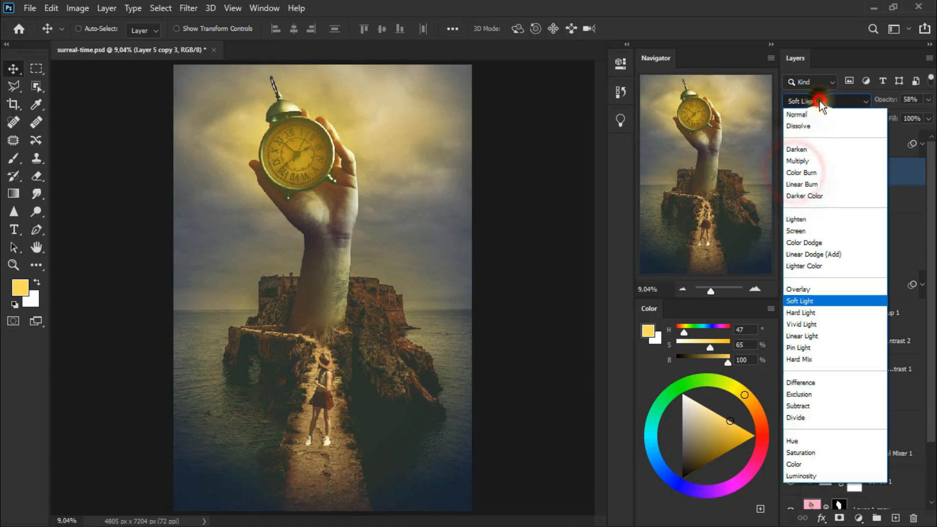
left_click(824, 300)
left_click(791, 171)
left_click(790, 171)
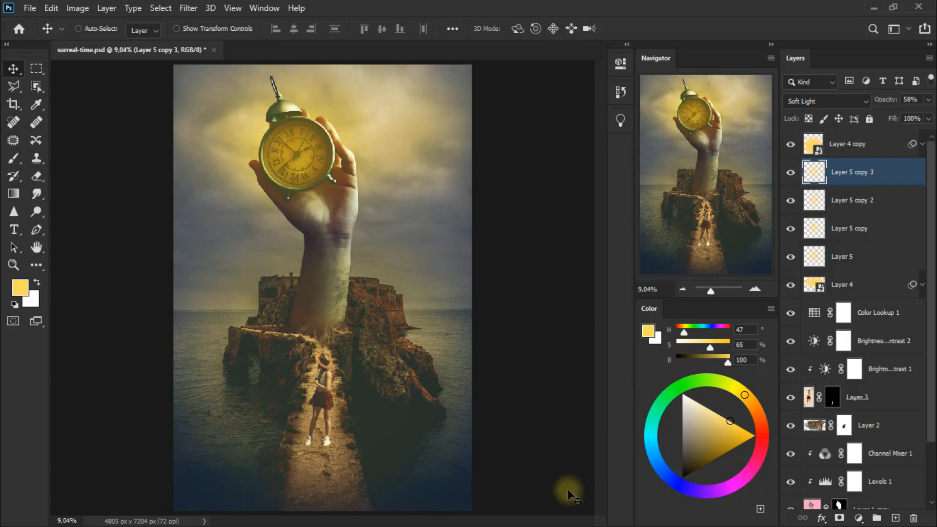
Step: Add a Color Lookup adjustment layer above Layer 4 copy using the FoggyNight.3DL 3D LUT
left_click(878, 149)
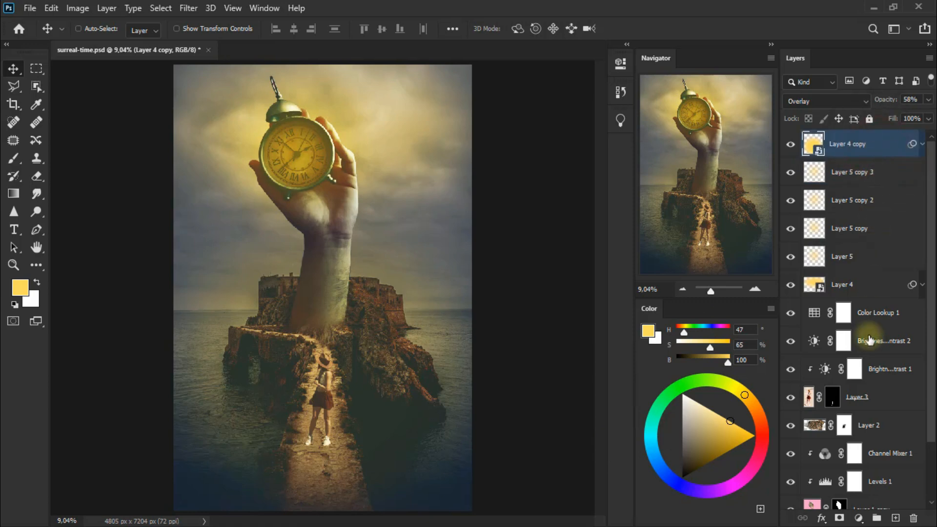
left_click(858, 518)
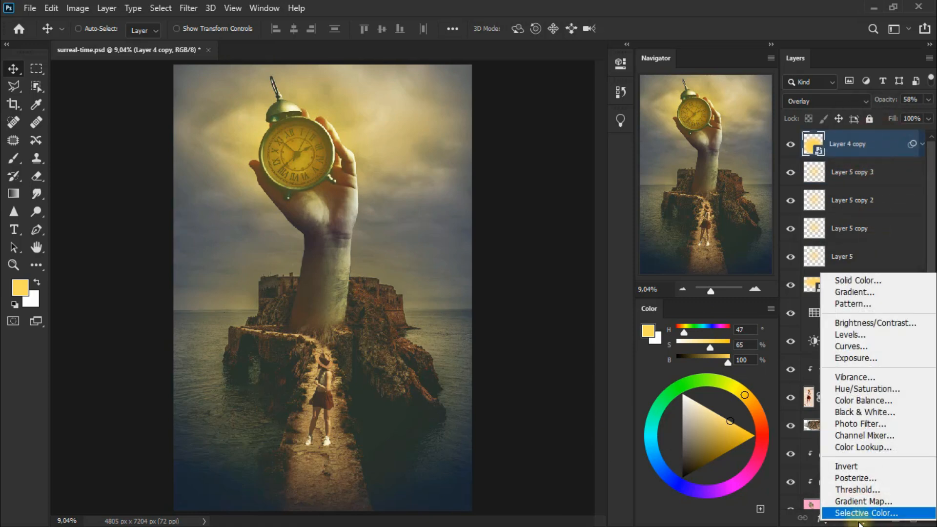
left_click(901, 445)
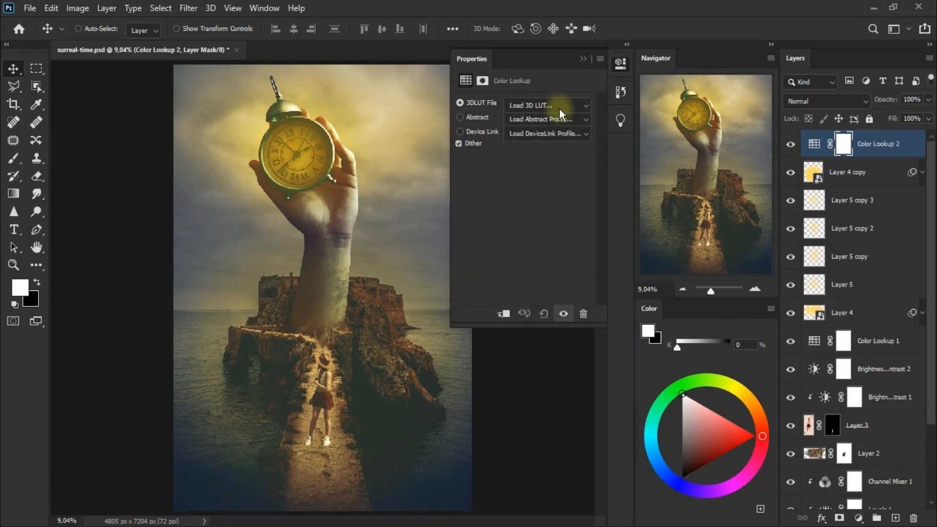
left_click(559, 109)
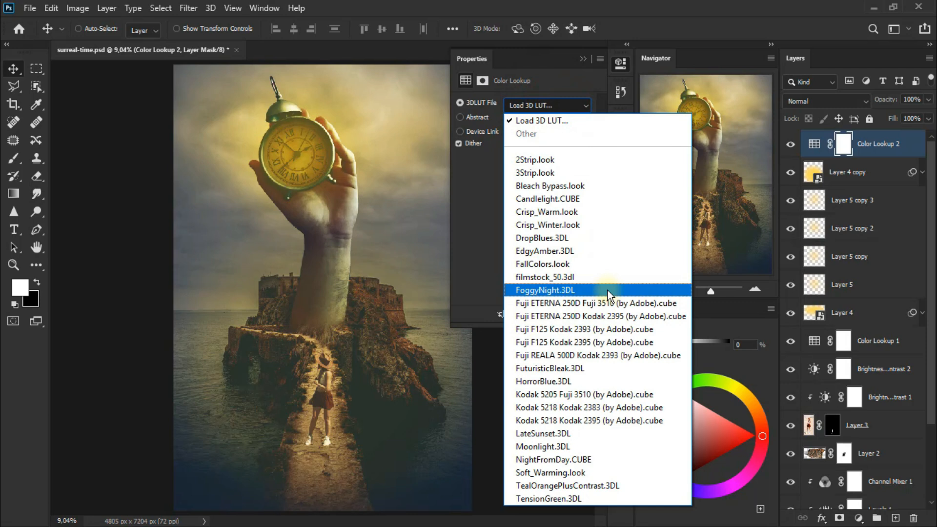
left_click(607, 291)
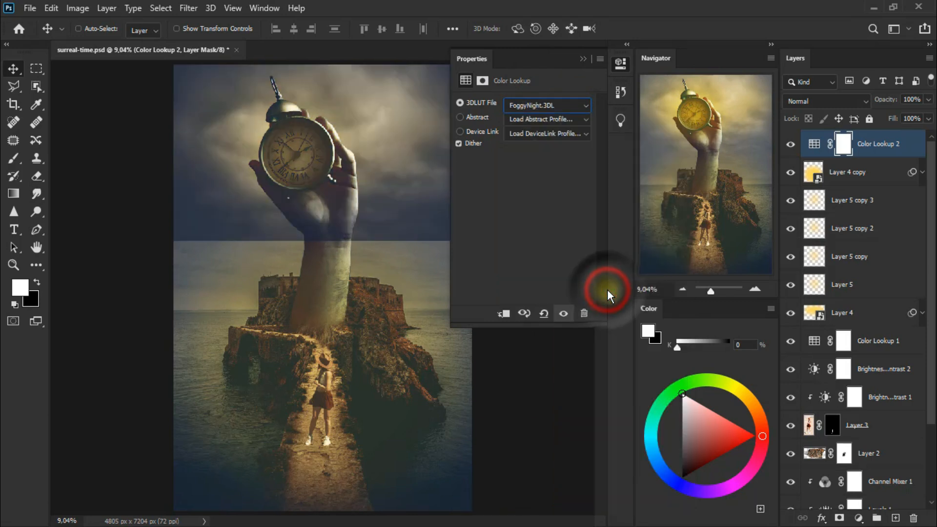
left_click(583, 59)
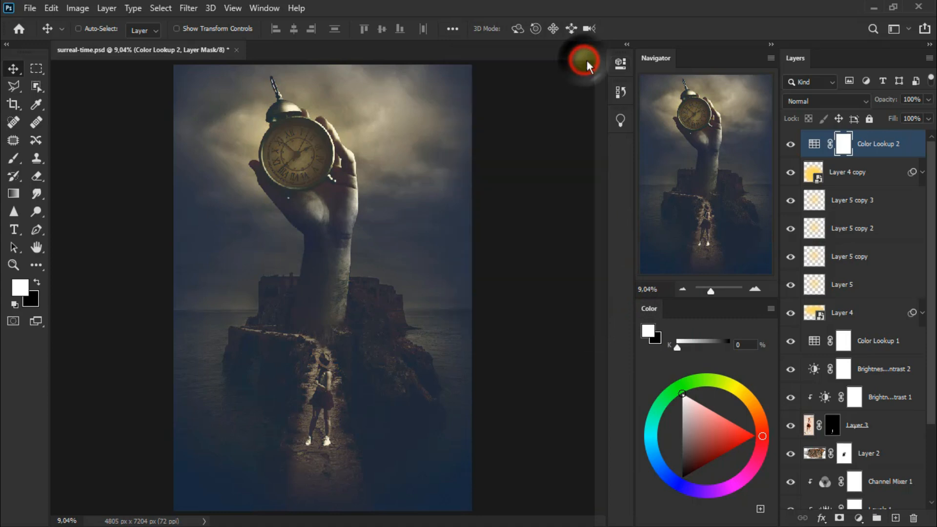
Step: Blend Color Lookup 2 in Overlay mode at 55% opacity and compare the image with and without it
left_click(824, 103)
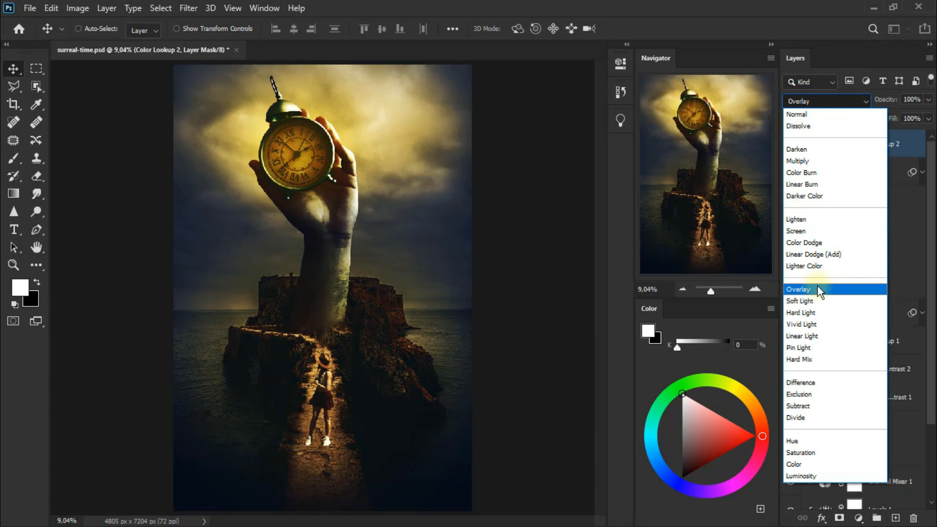
left_click(818, 288)
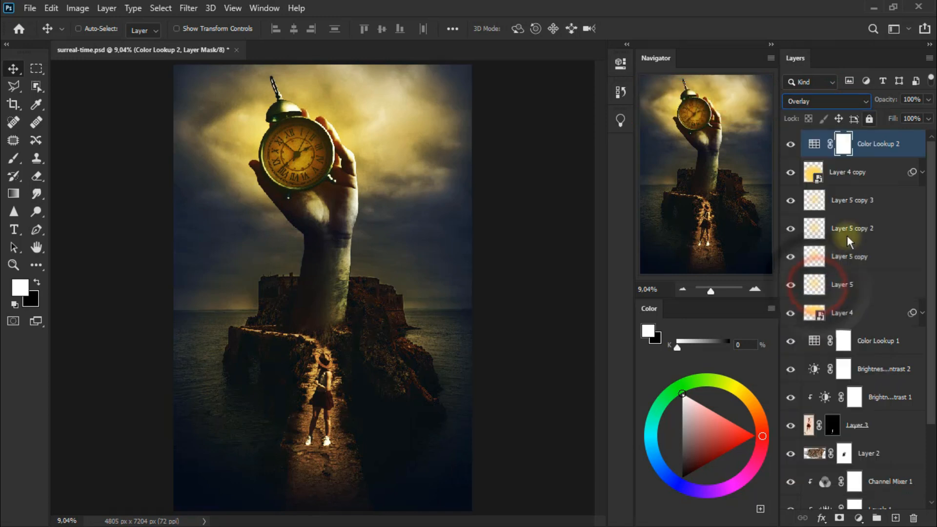
left_click(928, 100)
left_click_drag(907, 116, 898, 116)
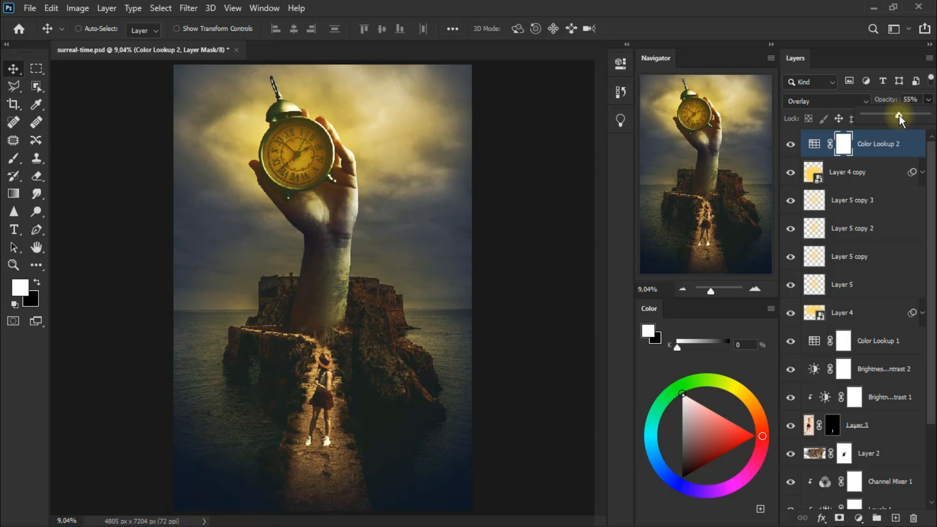
left_click(791, 144)
left_click(790, 144)
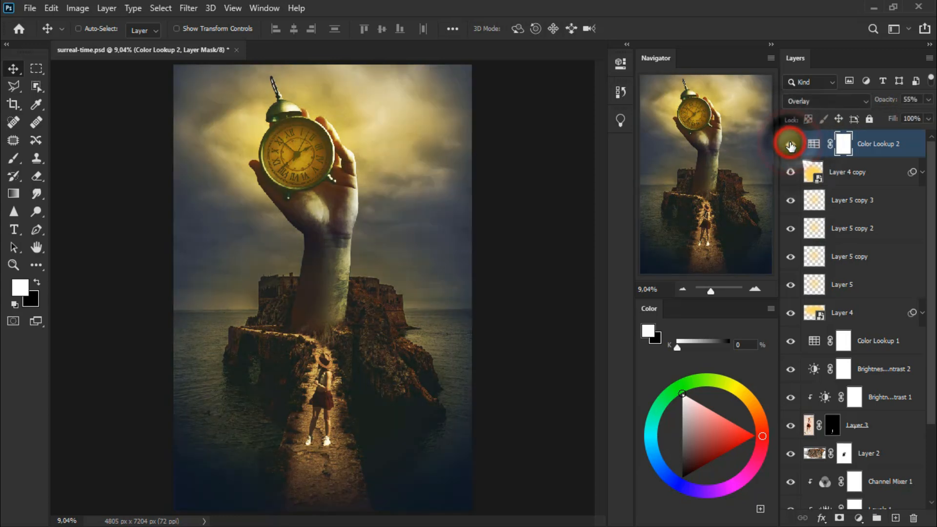
left_click(790, 144)
left_click(791, 144)
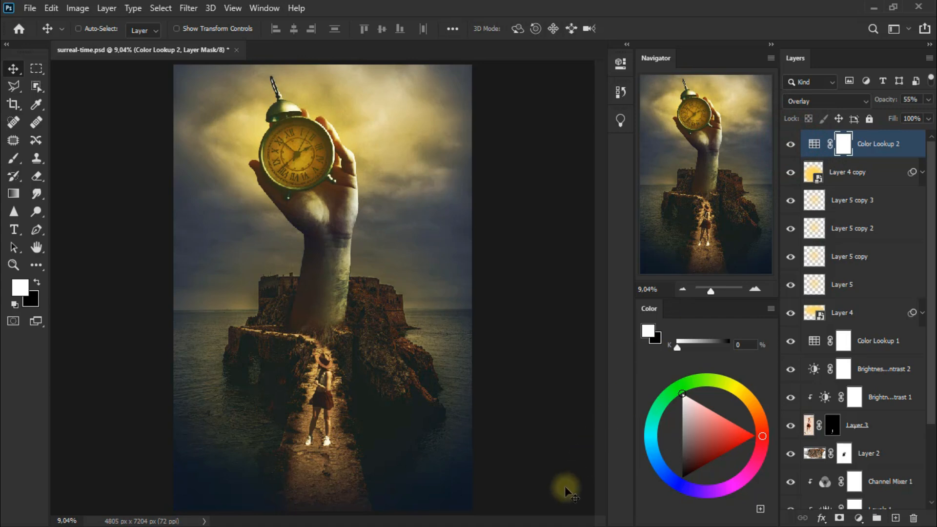
Step: Add a new empty layer above Color Lookup 2 and set the foreground color to ffe68e
left_click(895, 518)
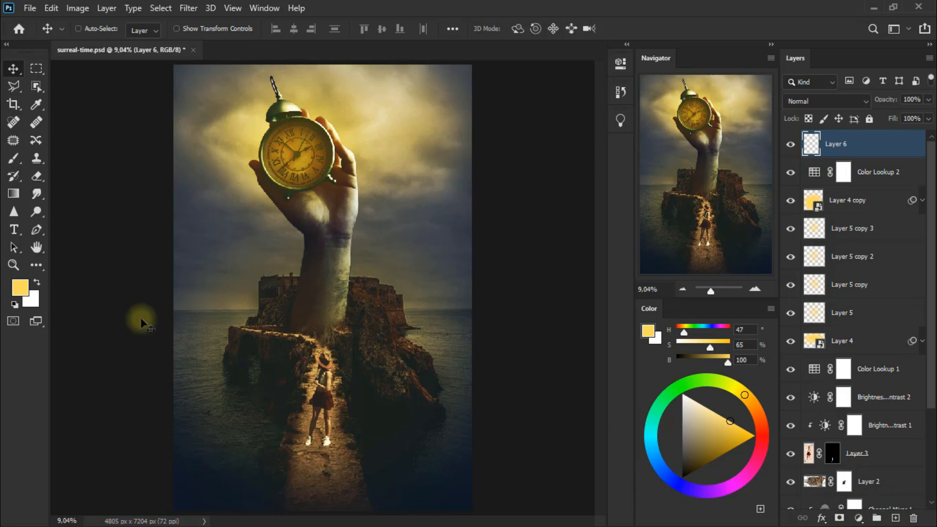
left_click(18, 289)
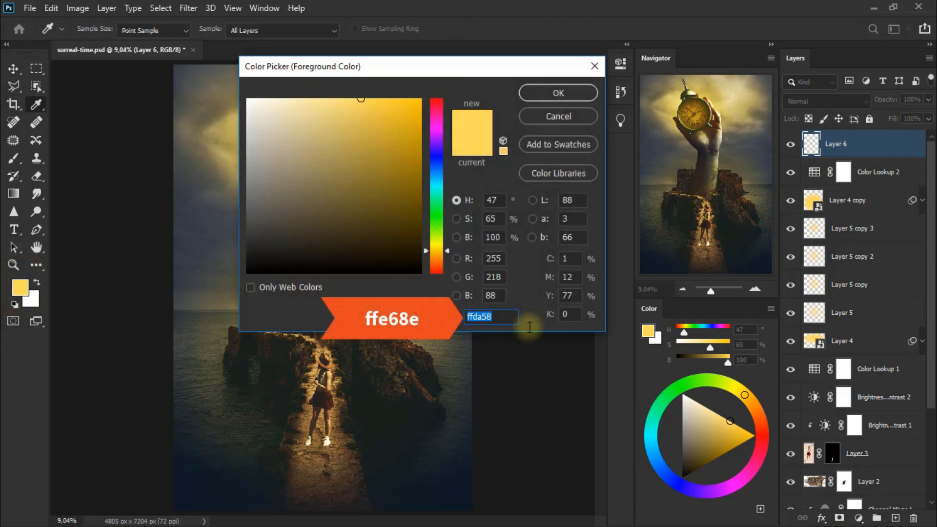
type("ffe68e")
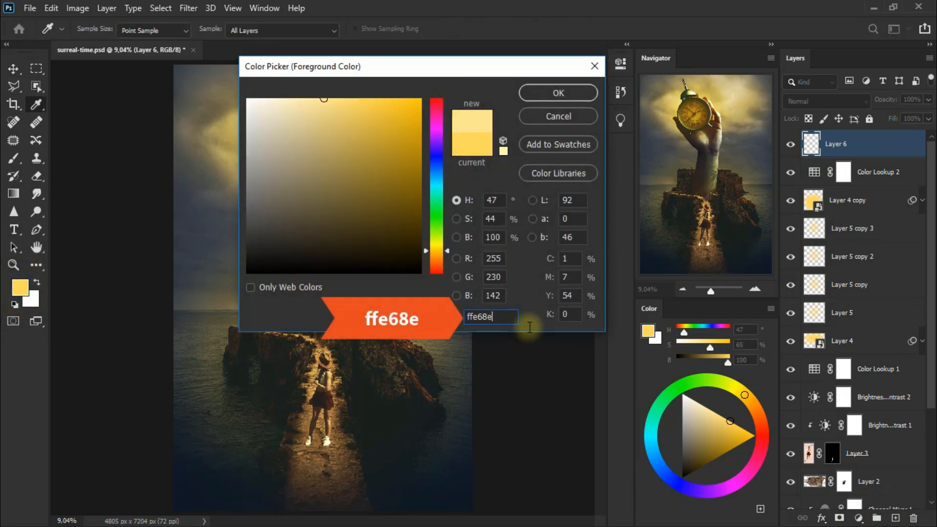
left_click(583, 94)
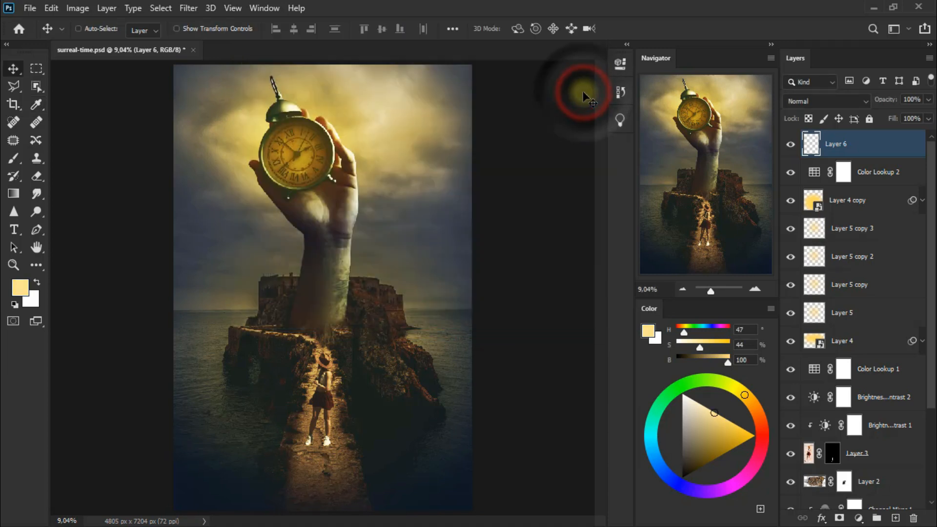
Step: Draw a filled light yellow upright ellipse over the clock's right half and the fingers with the Ellipse Tool
left_click(37, 265)
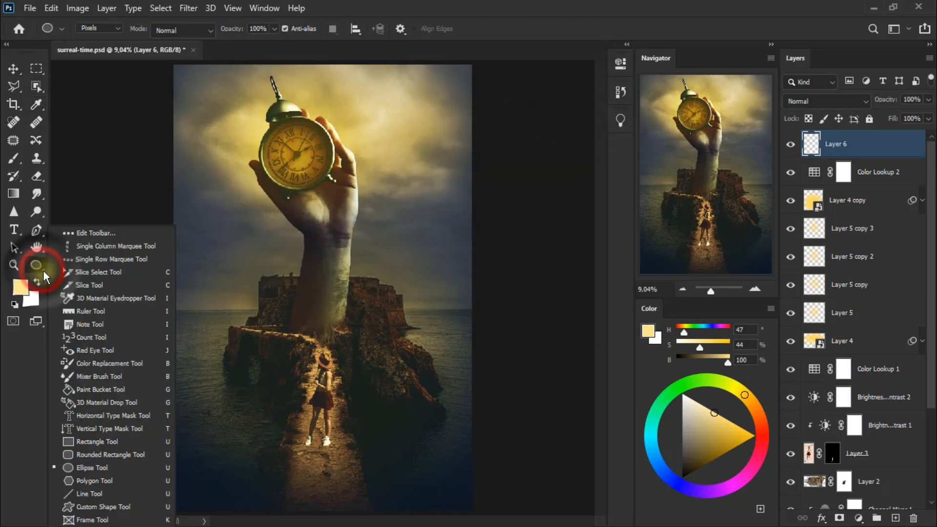
left_click(120, 468)
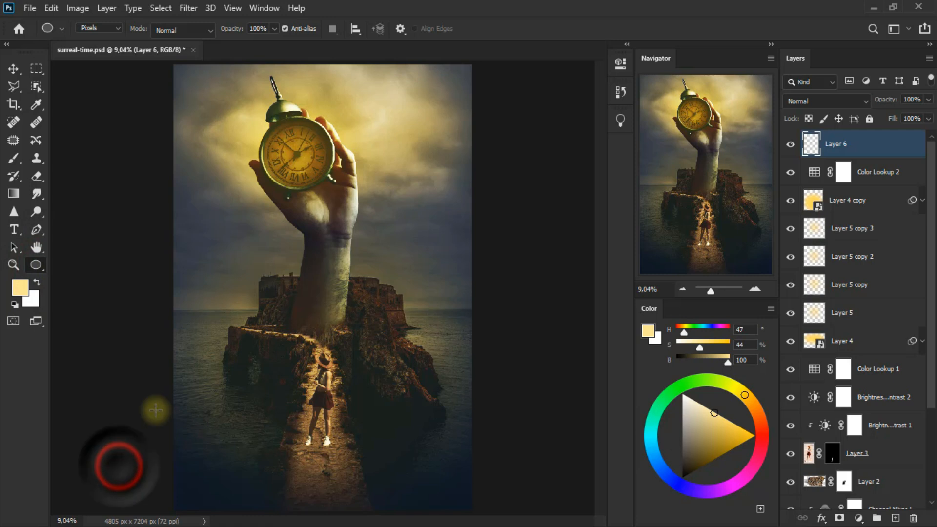
mouse_move(324, 155)
left_mouse_down()
mouse_move(363, 161)
mouse_move(397, 190)
mouse_move(394, 241)
mouse_move(355, 154)
mouse_move(334, 170)
left_mouse_up()
left_click(14, 68)
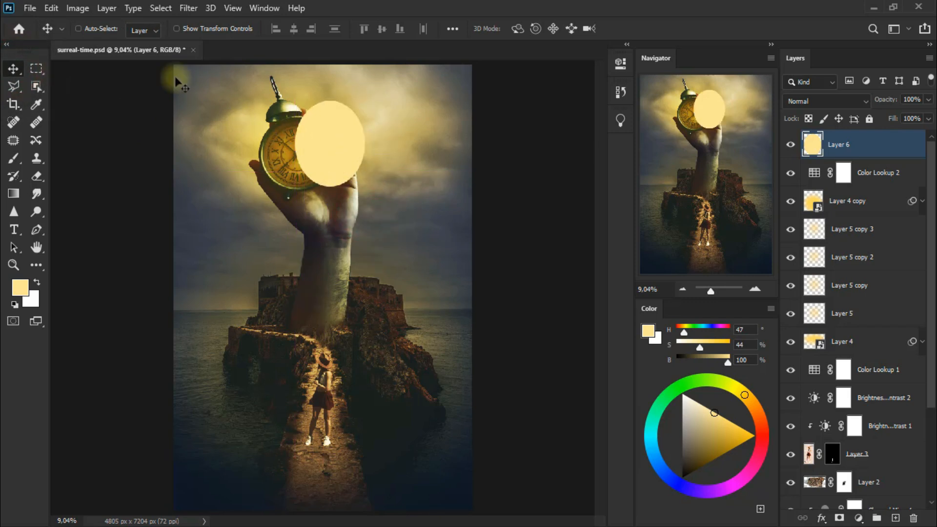
Step: Warp the light yellow ellipse into a crescent that curves around the clock's right side and over the fingers
left_click(54, 14)
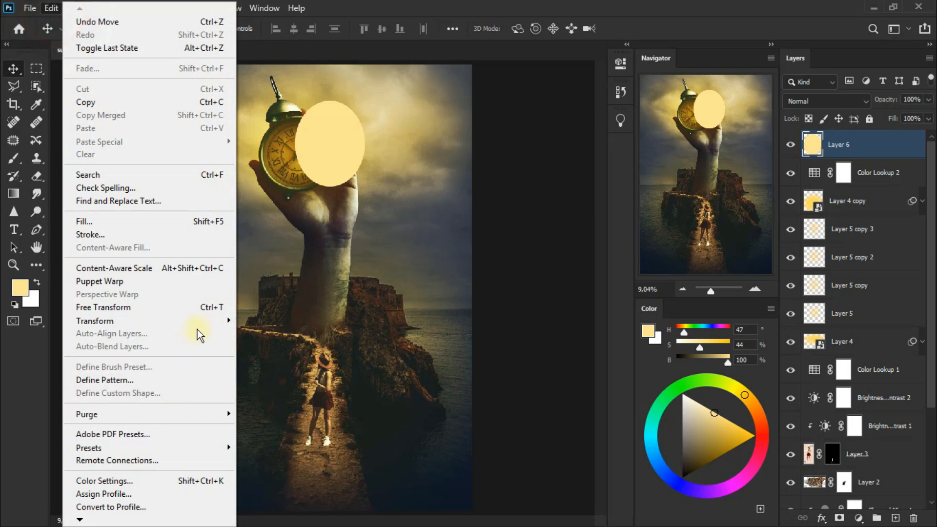
mouse_move(200, 324)
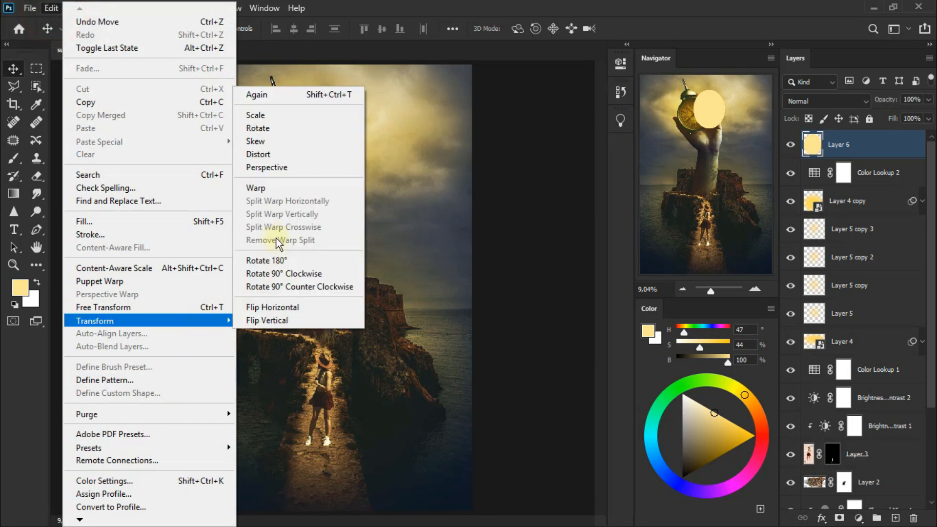
left_click(292, 190)
left_click_drag(295, 155, 348, 156)
left_click_drag(344, 189, 359, 259)
left_click_drag(364, 187, 406, 209)
left_click_drag(362, 130, 379, 128)
left_click_drag(365, 99, 367, 86)
left_click_drag(340, 100, 291, 92)
left_click_drag(318, 152, 326, 125)
left_click_drag(315, 174, 330, 162)
left_click_drag(296, 103, 298, 111)
left_click_drag(366, 87, 298, 84)
left_click_drag(406, 209, 397, 195)
left_click(14, 68)
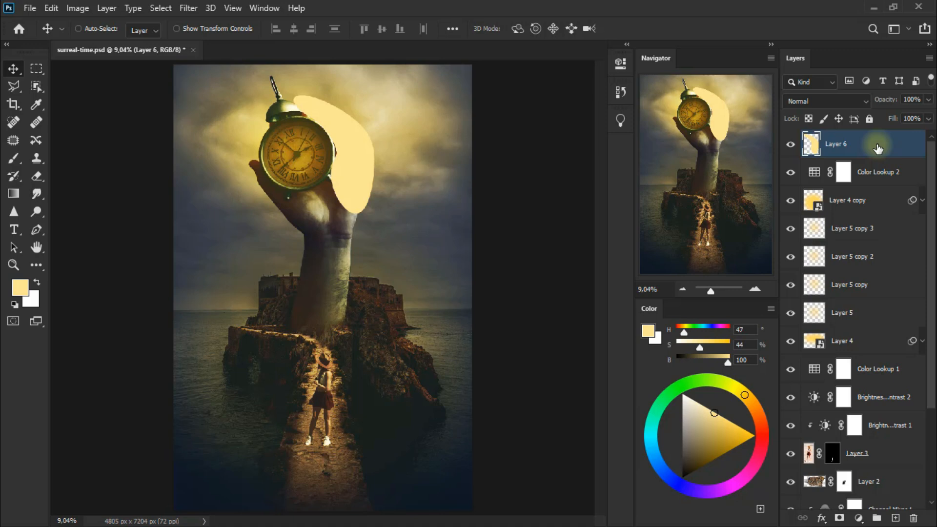
Step: Convert Layer 6 to a smart object, duplicate it and hide the copy
right_click(876, 147)
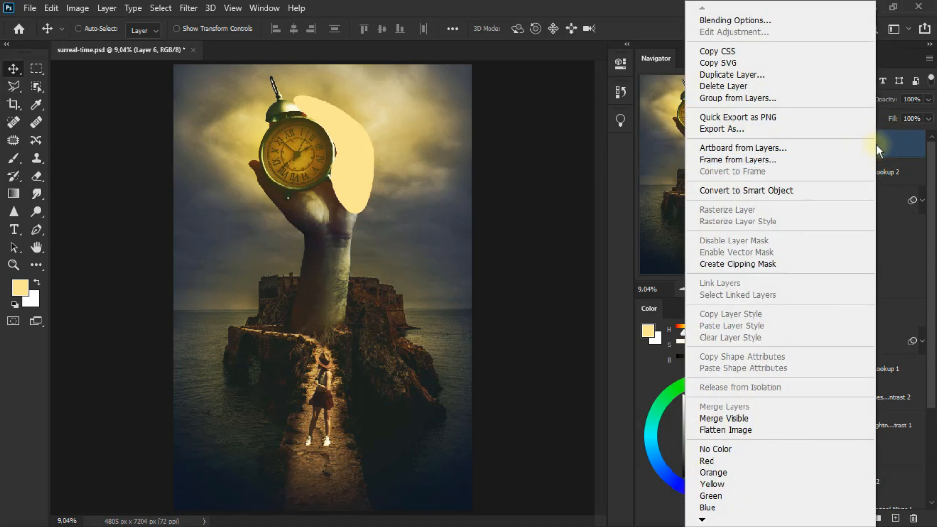
left_click(817, 191)
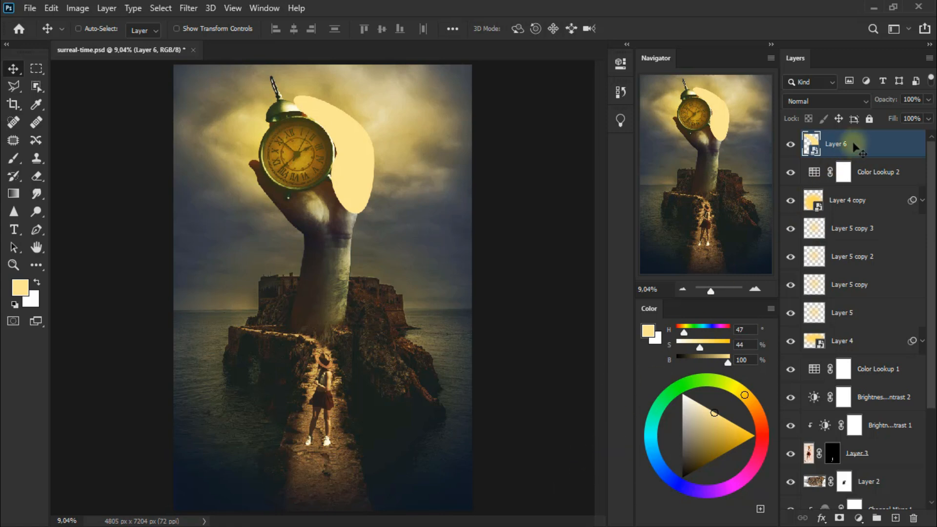
key("ctrl+j")
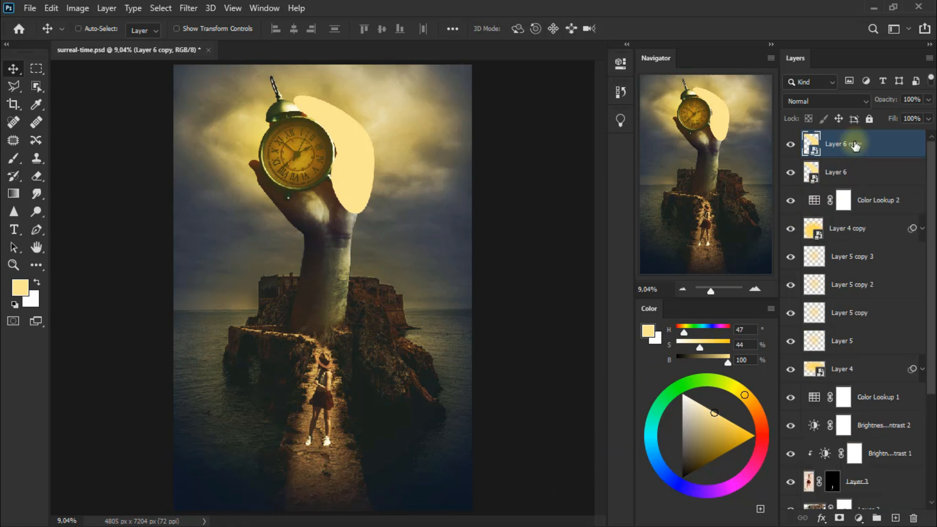
left_click(791, 144)
left_click(829, 171)
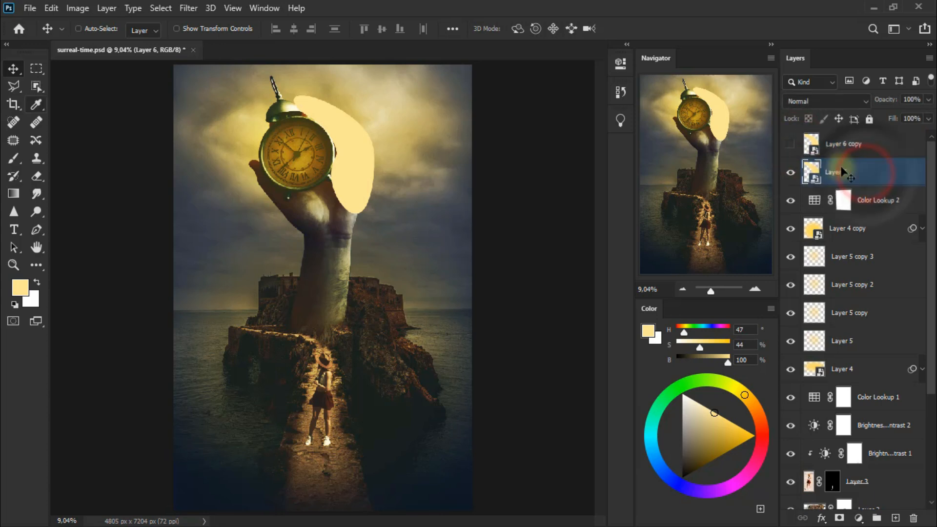
Step: Apply a Gaussian Blur with a radius of 164,7 pixels to the crescent on Layer 6
left_click(188, 8)
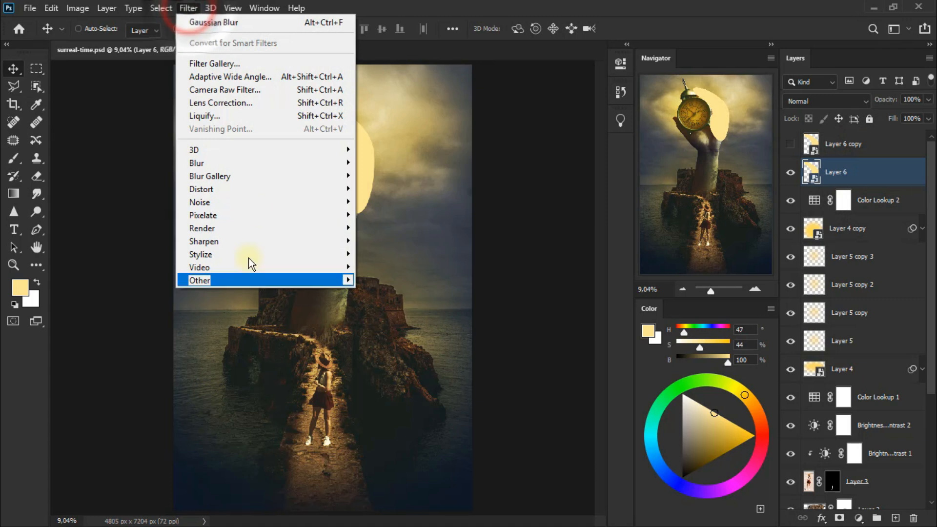
mouse_move(299, 162)
left_click(387, 211)
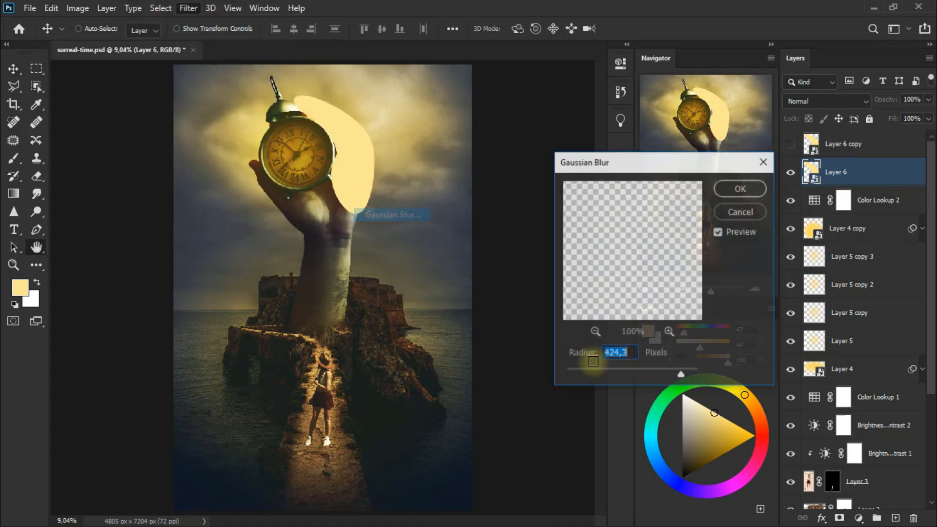
type("164,7")
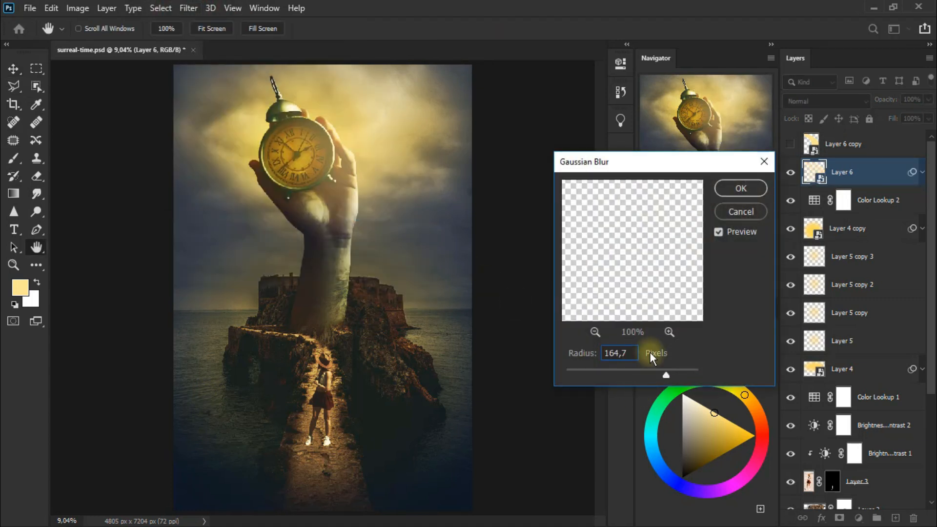
left_click(752, 191)
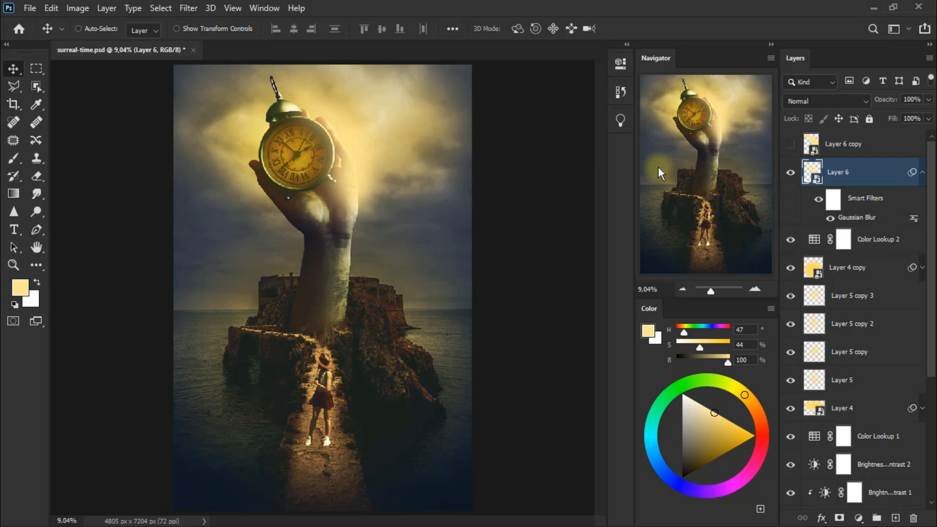
Step: Set Layer 6 to the Screen blend mode and collapse its smart filter list
left_click(820, 102)
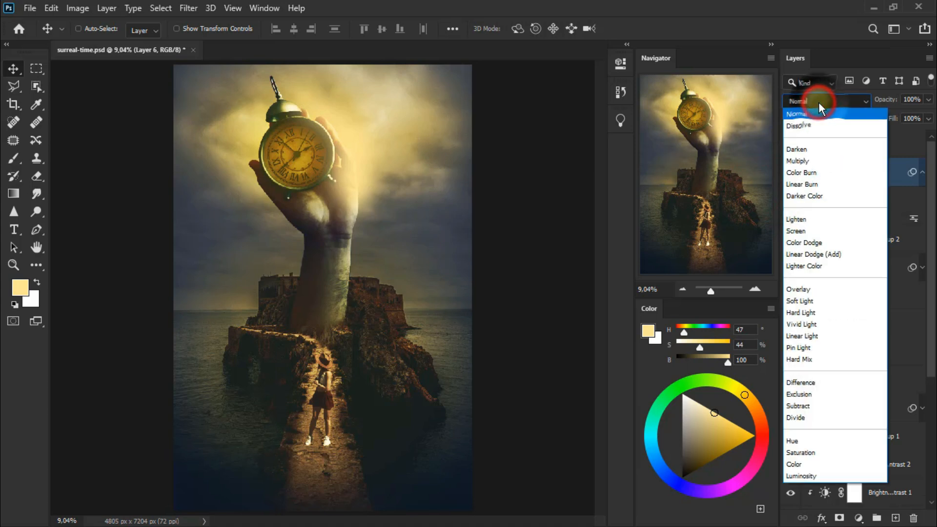
left_click(833, 229)
left_click(791, 172)
left_click(790, 173)
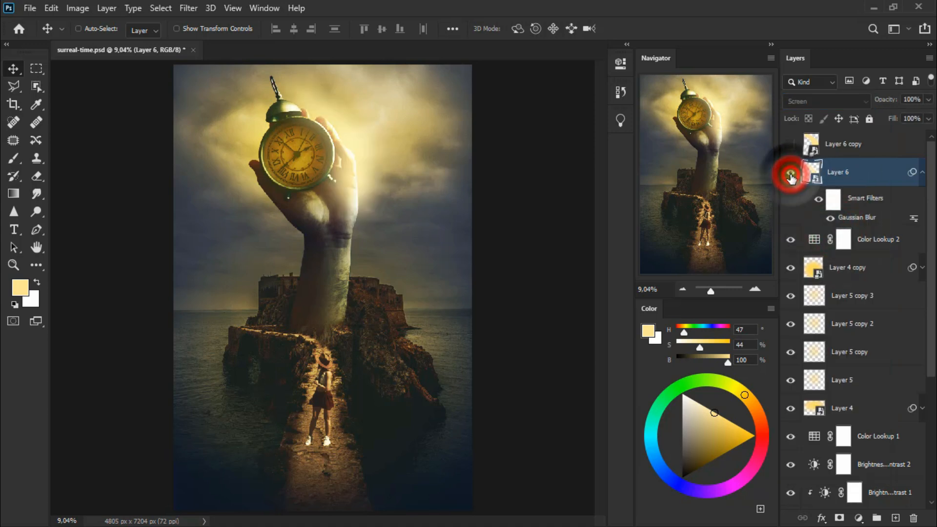
left_click(922, 174)
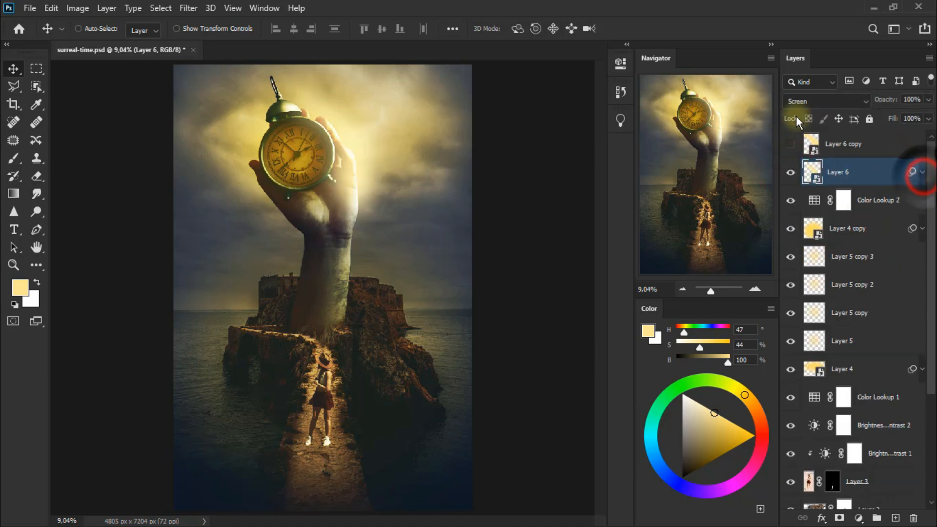
Step: Show Layer 6 copy and move its crescent over the right side of the clock face
left_click(871, 153)
left_click(791, 146)
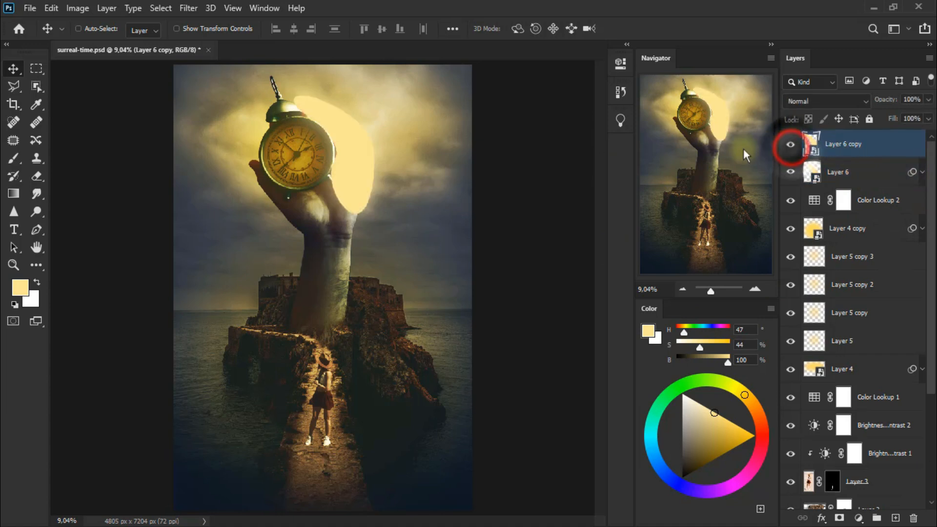
left_click_drag(359, 156, 324, 172)
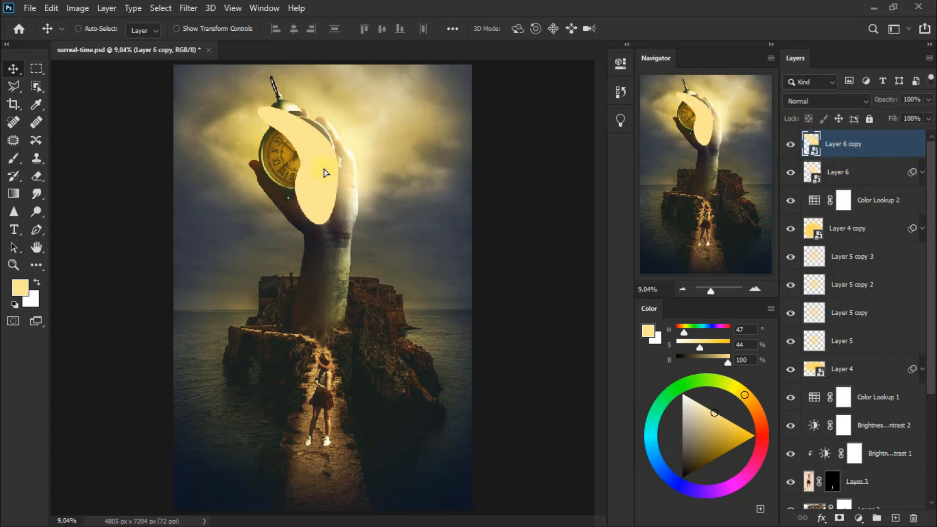
Step: Scale the copied crescent to about 69% width and 54% height and rotate it about 10.6° to fit the clock's right half
key("ctrl+t")
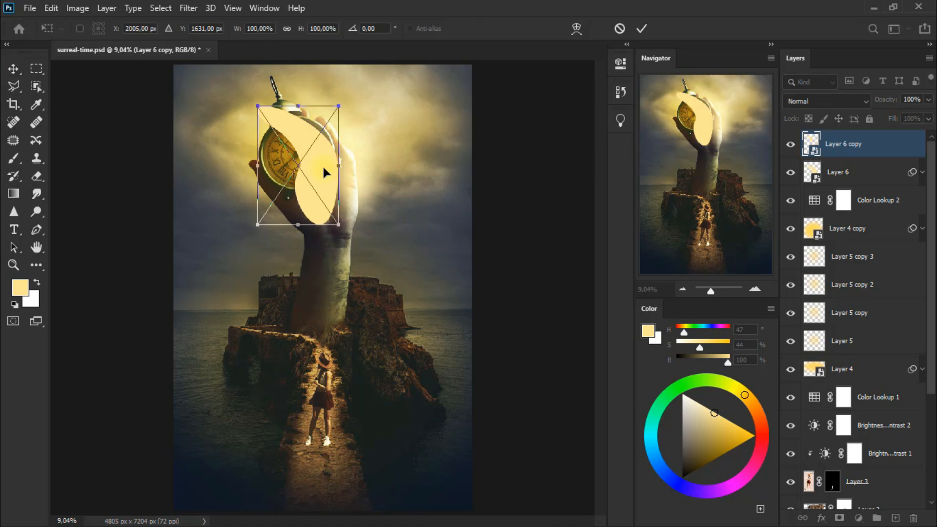
left_click_drag(301, 220, 307, 181)
left_click_drag(299, 105, 322, 116)
left_click_drag(265, 116, 286, 117)
left_click_drag(339, 149, 333, 155)
left_click_drag(304, 185, 329, 203)
left_click_drag(272, 178, 270, 177)
left_click_drag(282, 113, 283, 118)
left_click_drag(313, 127, 345, 125)
left_click_drag(281, 114, 288, 117)
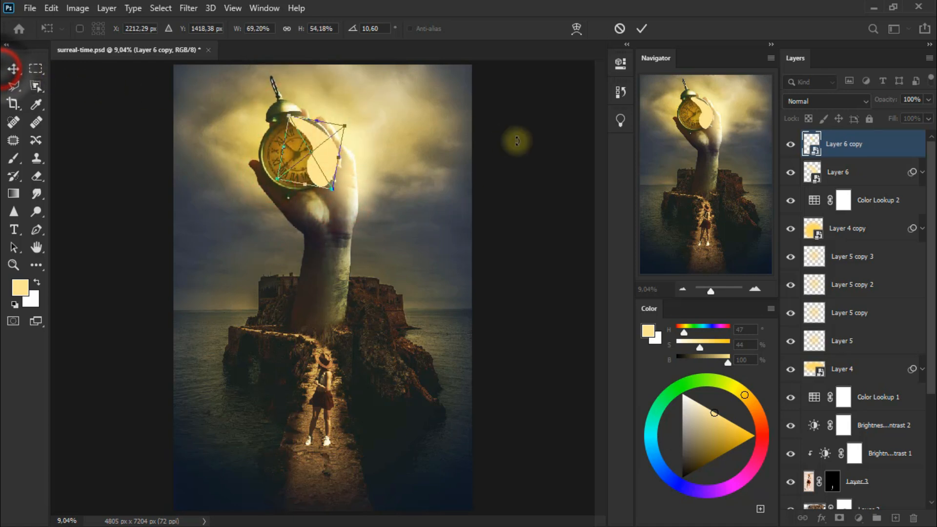
left_click(13, 68)
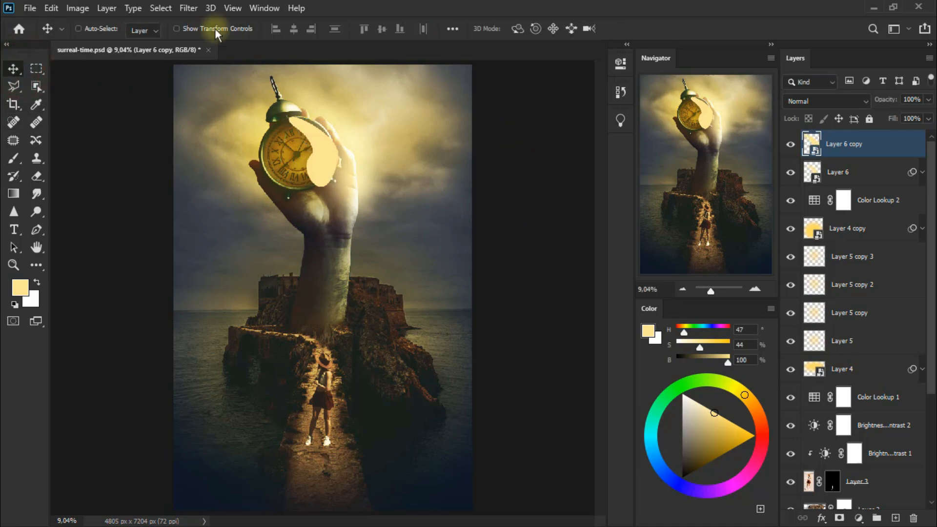
Step: Apply a Gaussian Blur with a radius of 138,8 pixels to Layer 6 copy
left_click(189, 10)
mouse_move(317, 163)
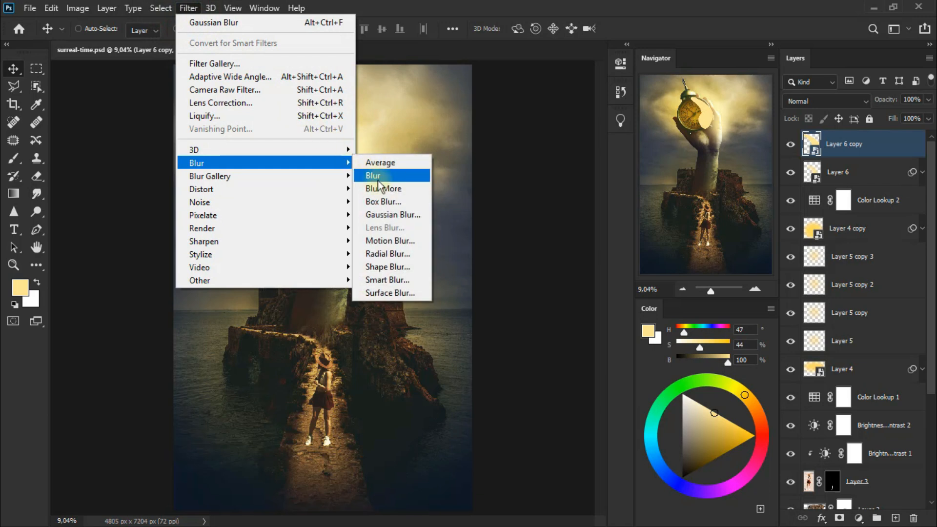
left_click(411, 214)
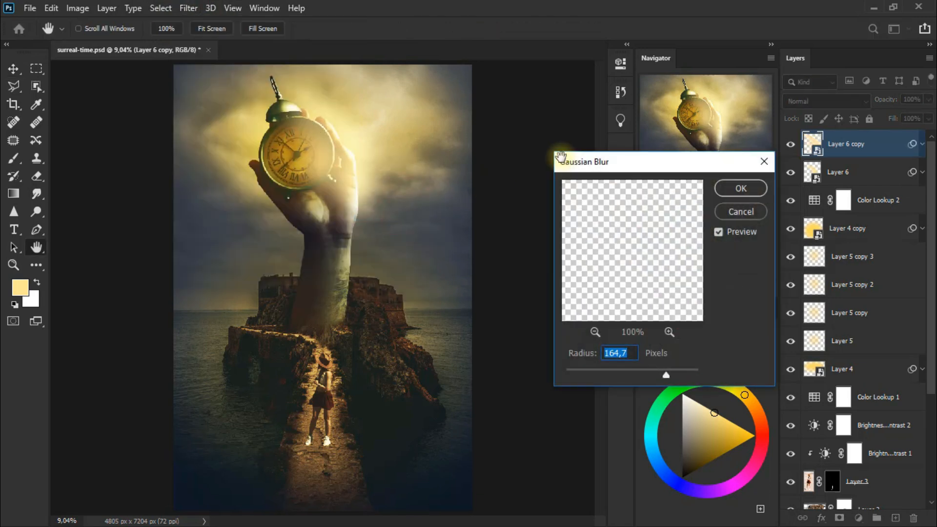
left_click_drag(666, 372, 660, 372)
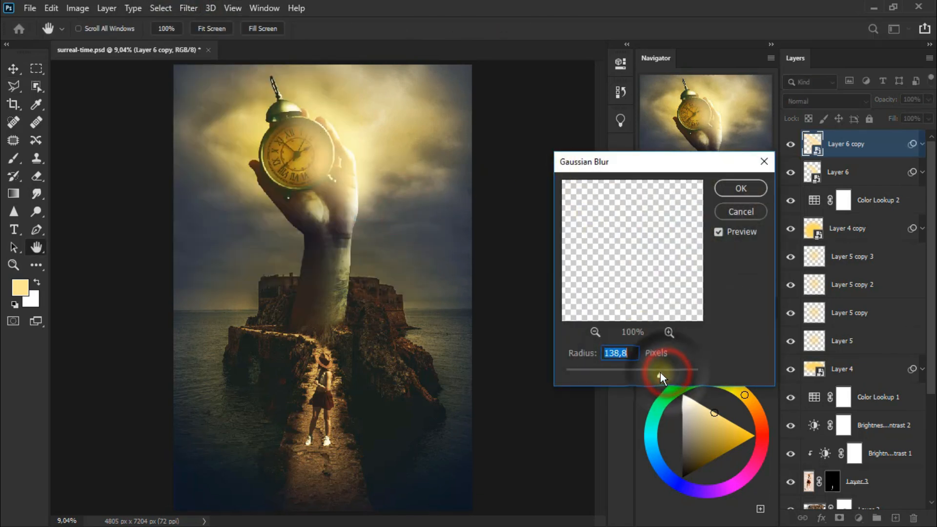
left_click(741, 189)
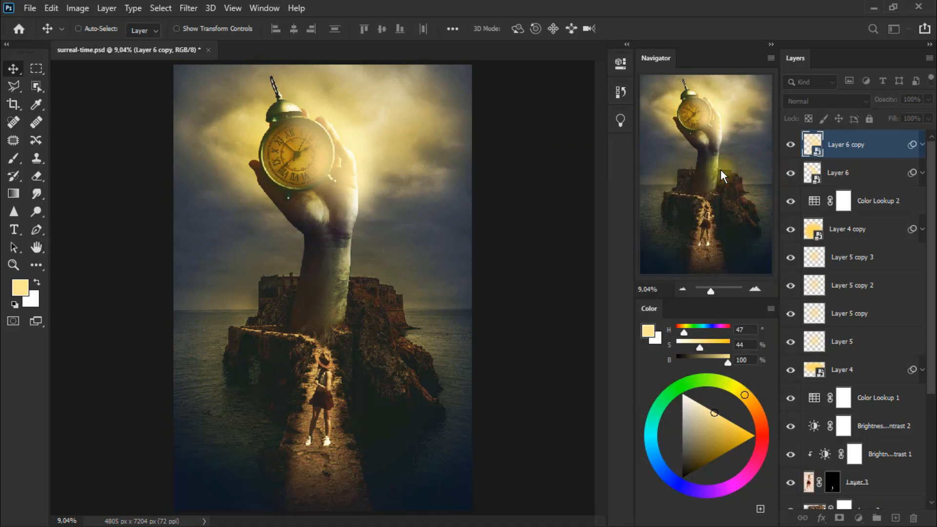
Step: Blend Layer 6 copy in Overlay mode at 89% opacity and collapse its smart filter list
left_click(820, 100)
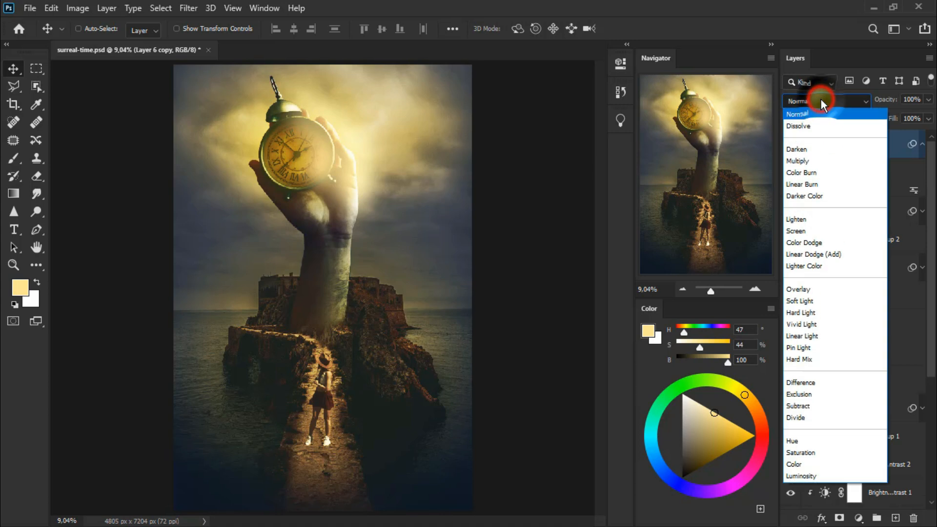
left_click(832, 292)
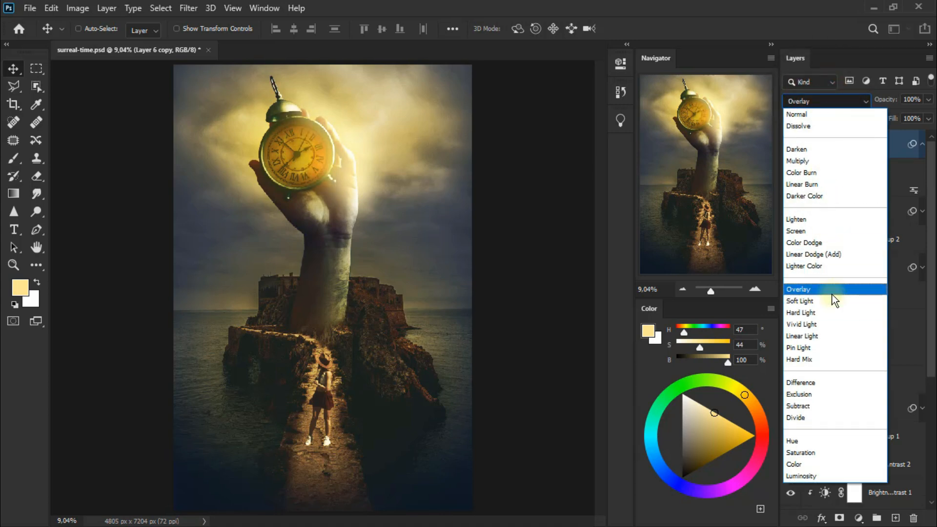
left_click(832, 293)
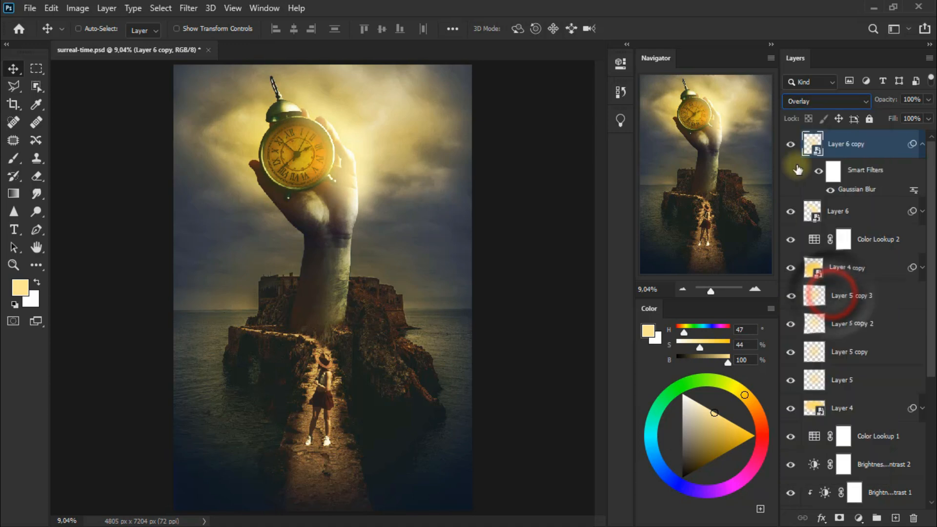
left_click(792, 146)
left_click(792, 147)
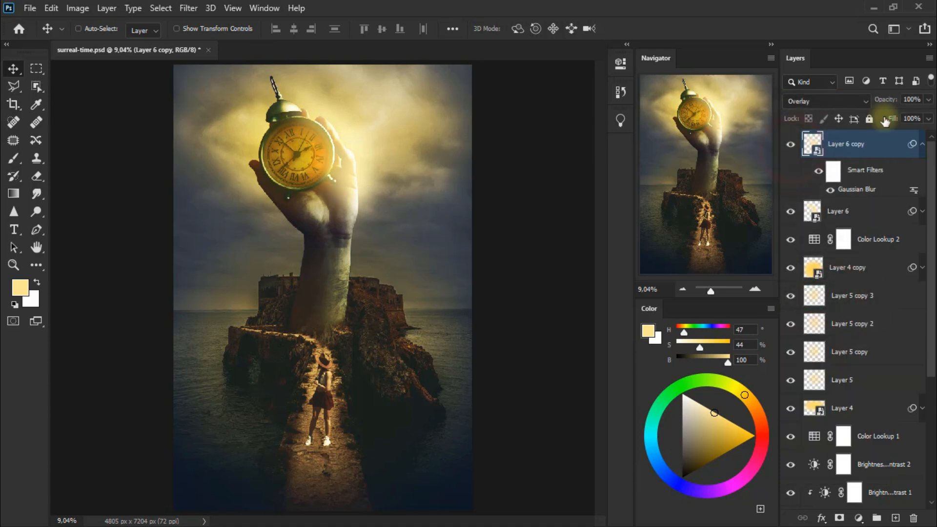
left_click_drag(927, 103, 927, 122)
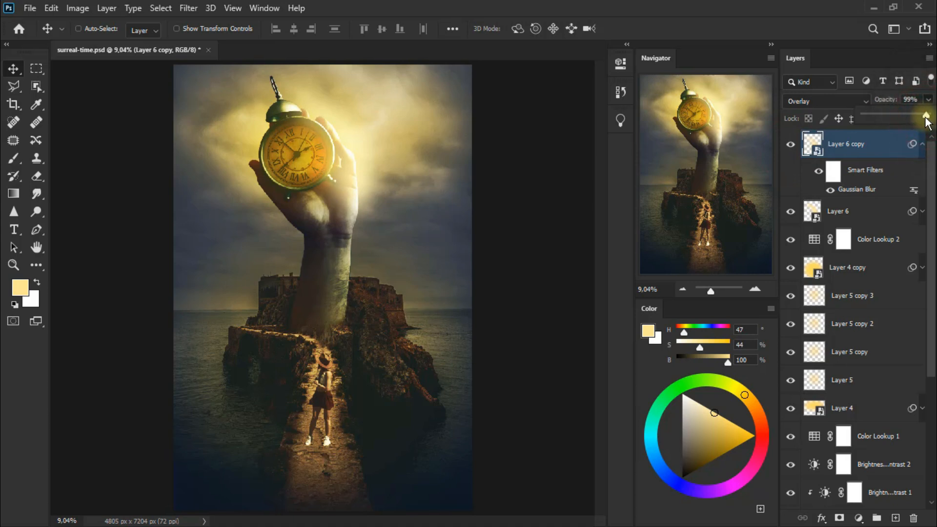
left_click(922, 145)
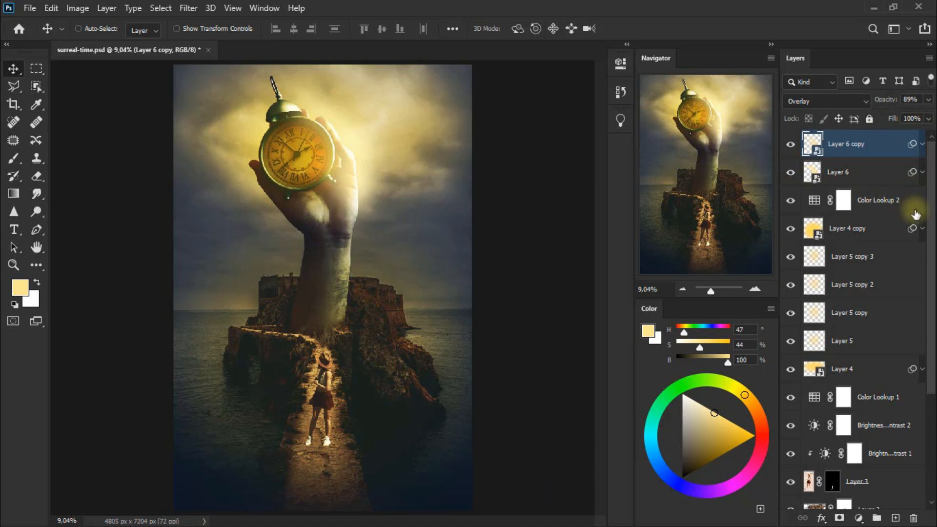
Step: Group the layers from Layer 6 copy down to Layer 4 and name the group "lights"
left_click_drag(928, 215, 921, 187)
left_click(924, 281)
left_click(855, 145)
left_click(878, 369, "shift")
key("ctrl+g")
left_click(844, 140)
double_click(844, 140)
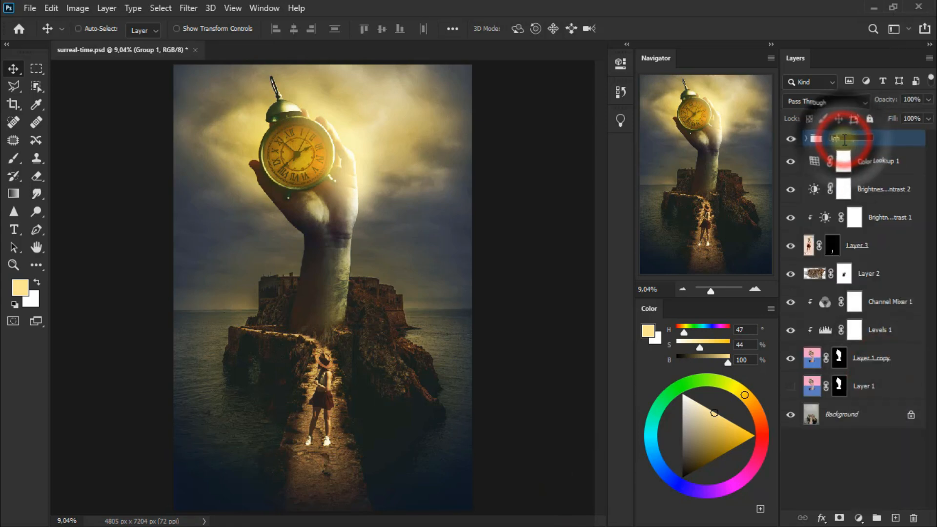
left_click(881, 140)
Step: Compare the image with and without the lights group
left_click(791, 139)
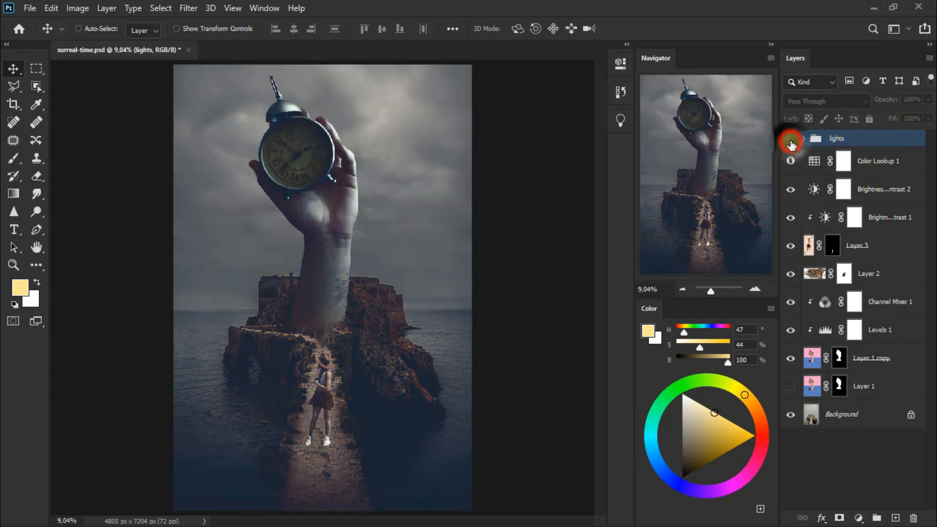
left_click(791, 140)
left_click(791, 139)
left_click(790, 139)
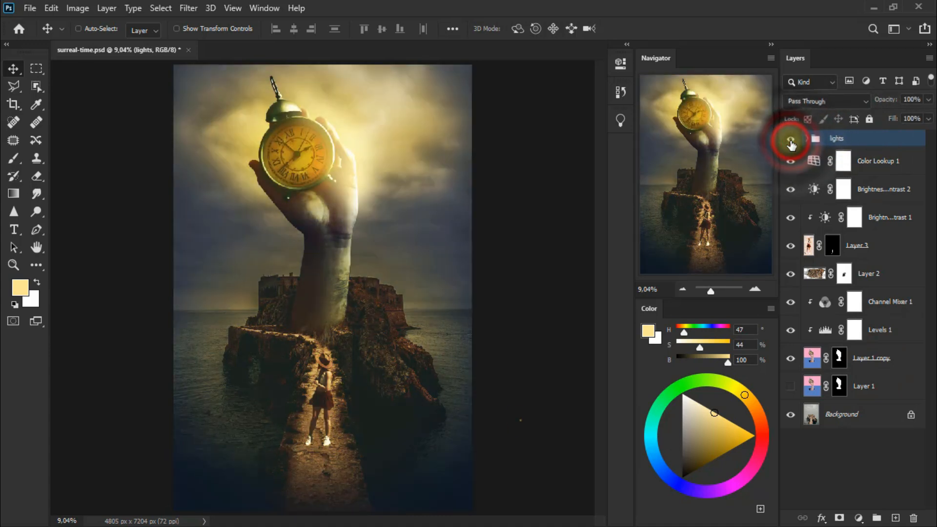